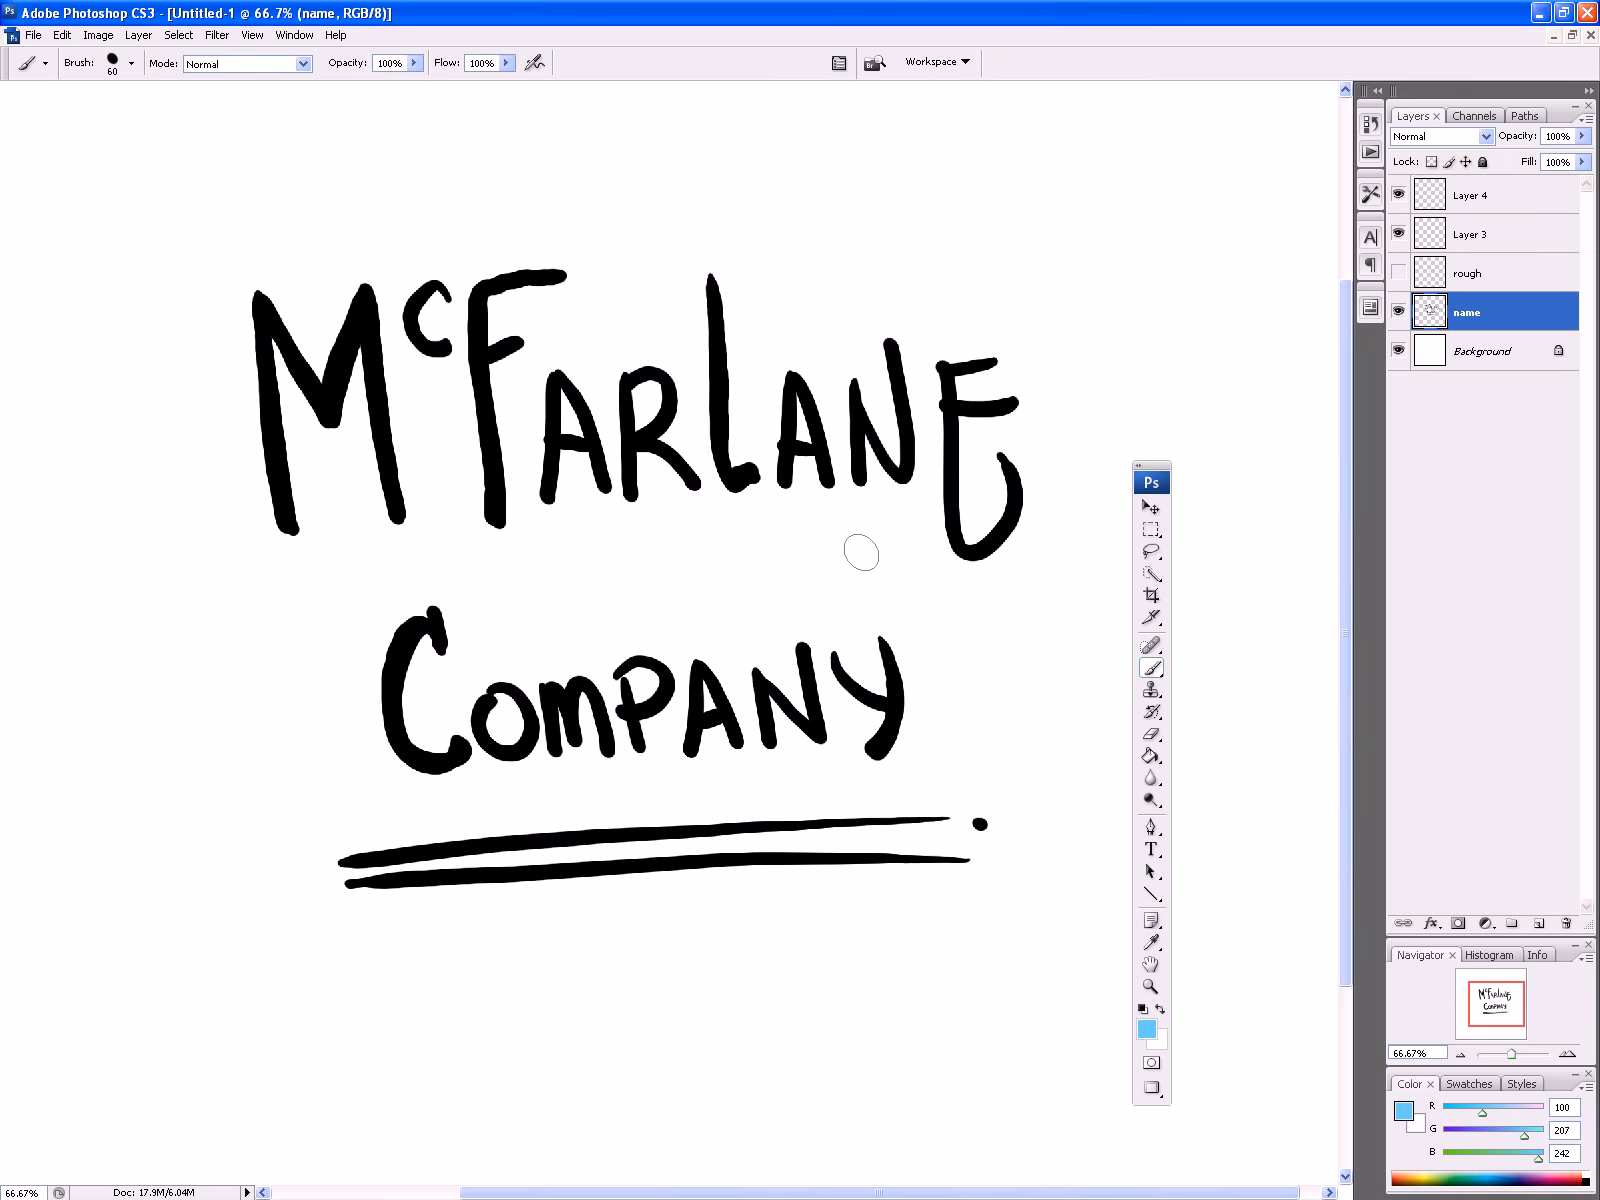
Step: Paint light-blue underlines beneath "McFarlane" and "Company", and letter "FEET" in black between double parentheses below the title
drag(898, 539, 341, 566)
drag(962, 800, 286, 821)
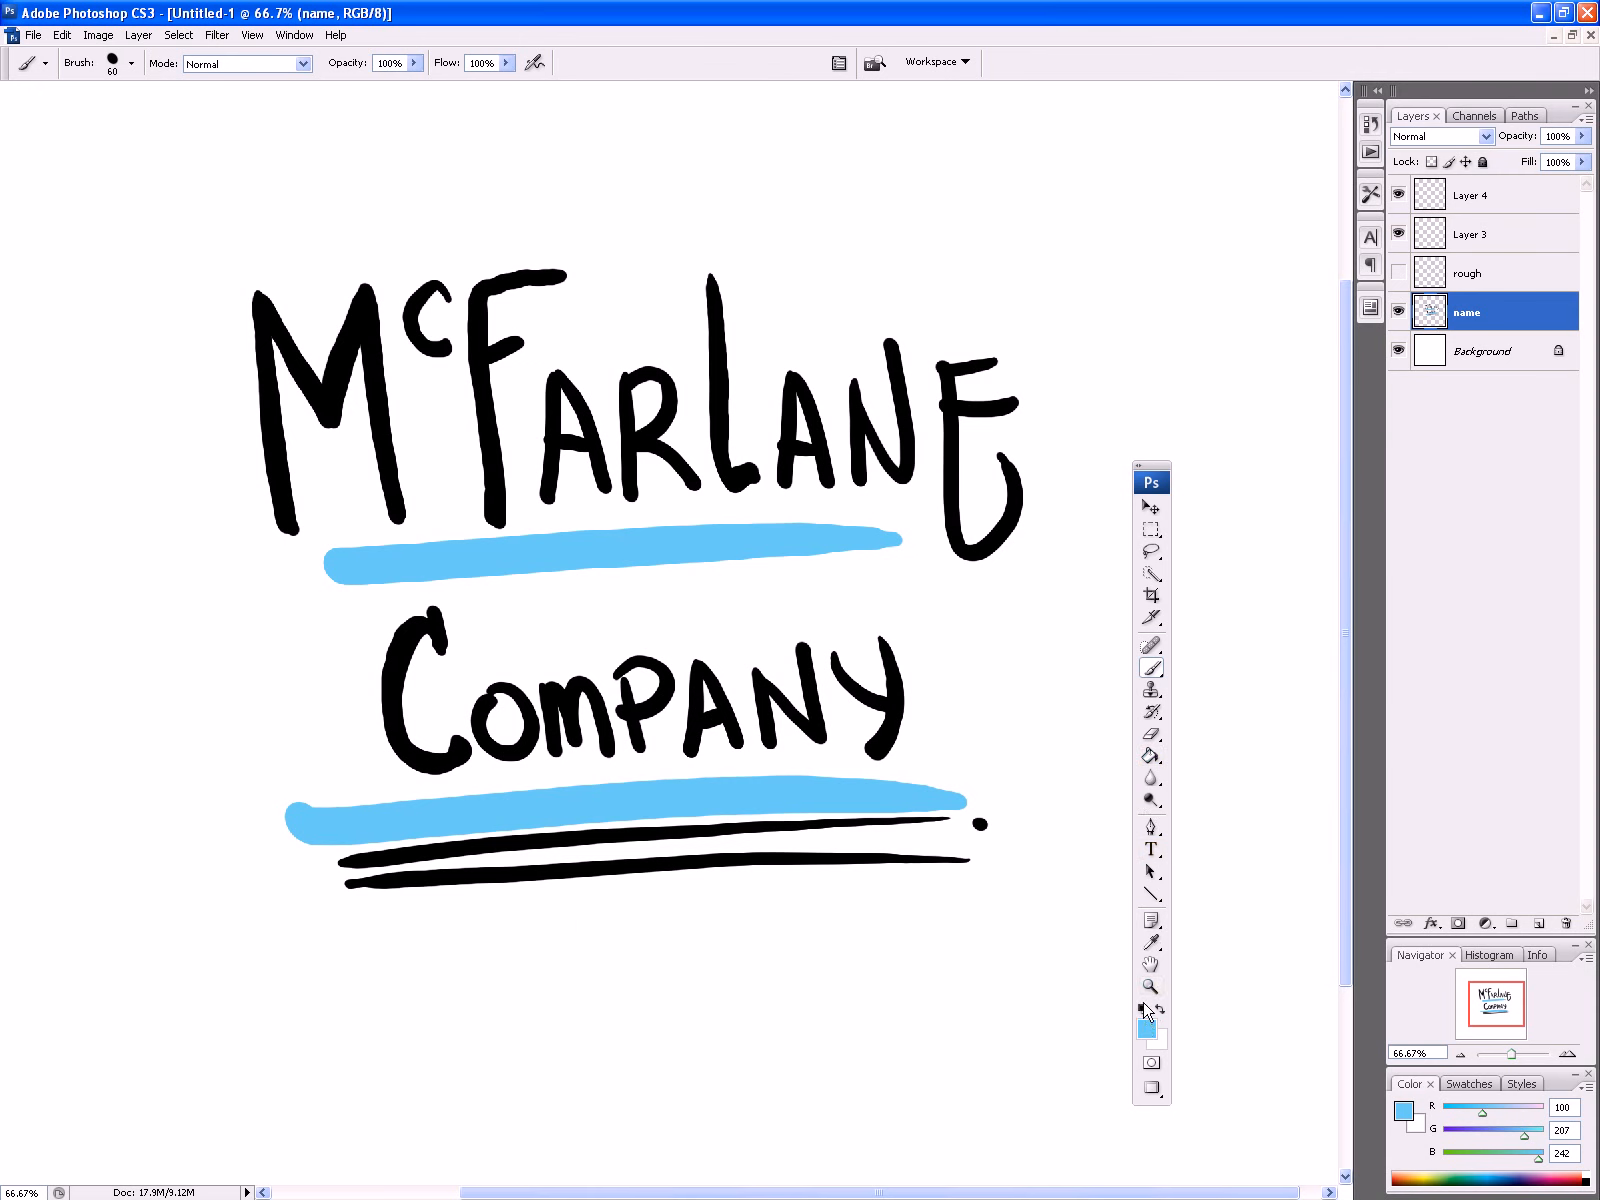
click(1142, 1008)
mouse_move(611, 940)
mouse_down()
mouse_move(529, 951)
mouse_move(556, 1050)
mouse_move(597, 973)
mouse_move(638, 968)
mouse_move(659, 1038)
mouse_move(688, 985)
mouse_up()
mouse_move(758, 940)
mouse_down()
mouse_move(732, 946)
mouse_move(714, 1018)
mouse_move(765, 1030)
mouse_move(790, 975)
mouse_move(845, 1040)
mouse_up()
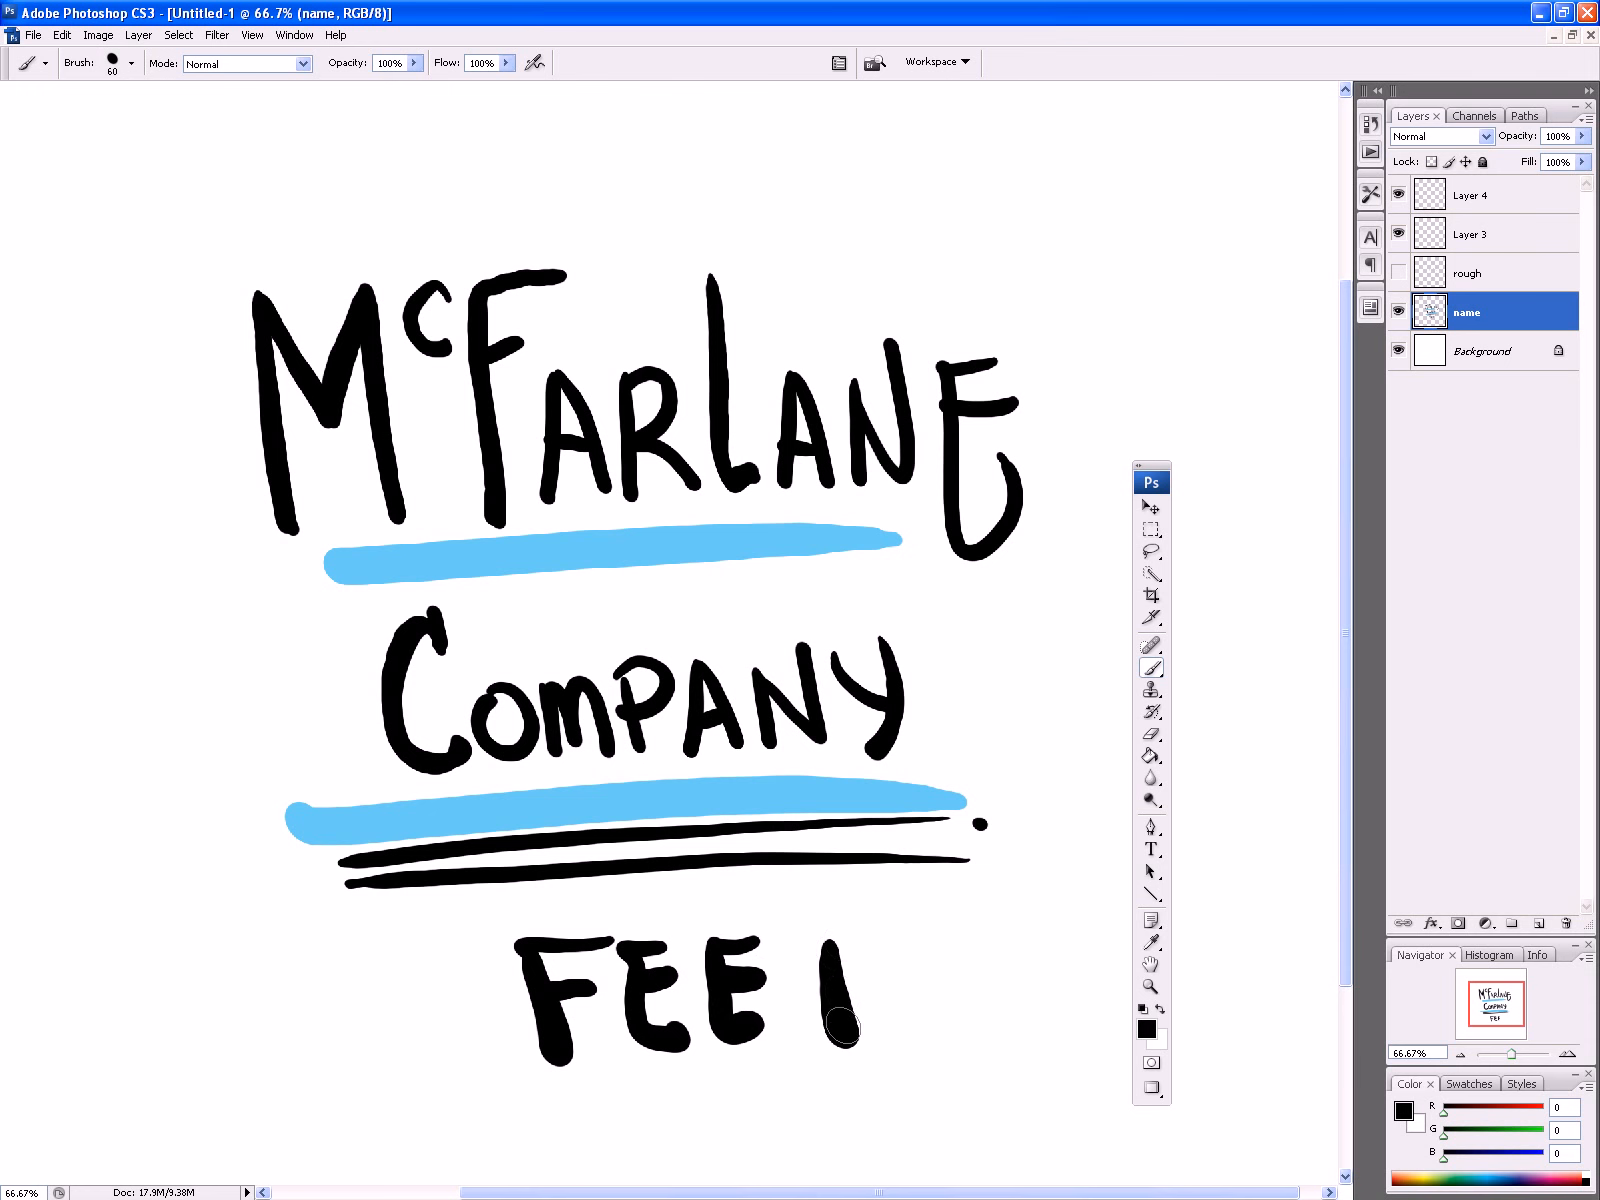
drag(870, 936, 799, 923)
mouse_move(921, 900)
mouse_down()
mouse_move(982, 982)
mouse_move(945, 1060)
mouse_up()
mouse_move(443, 916)
mouse_down()
mouse_move(528, 1078)
mouse_move(485, 1088)
mouse_up()
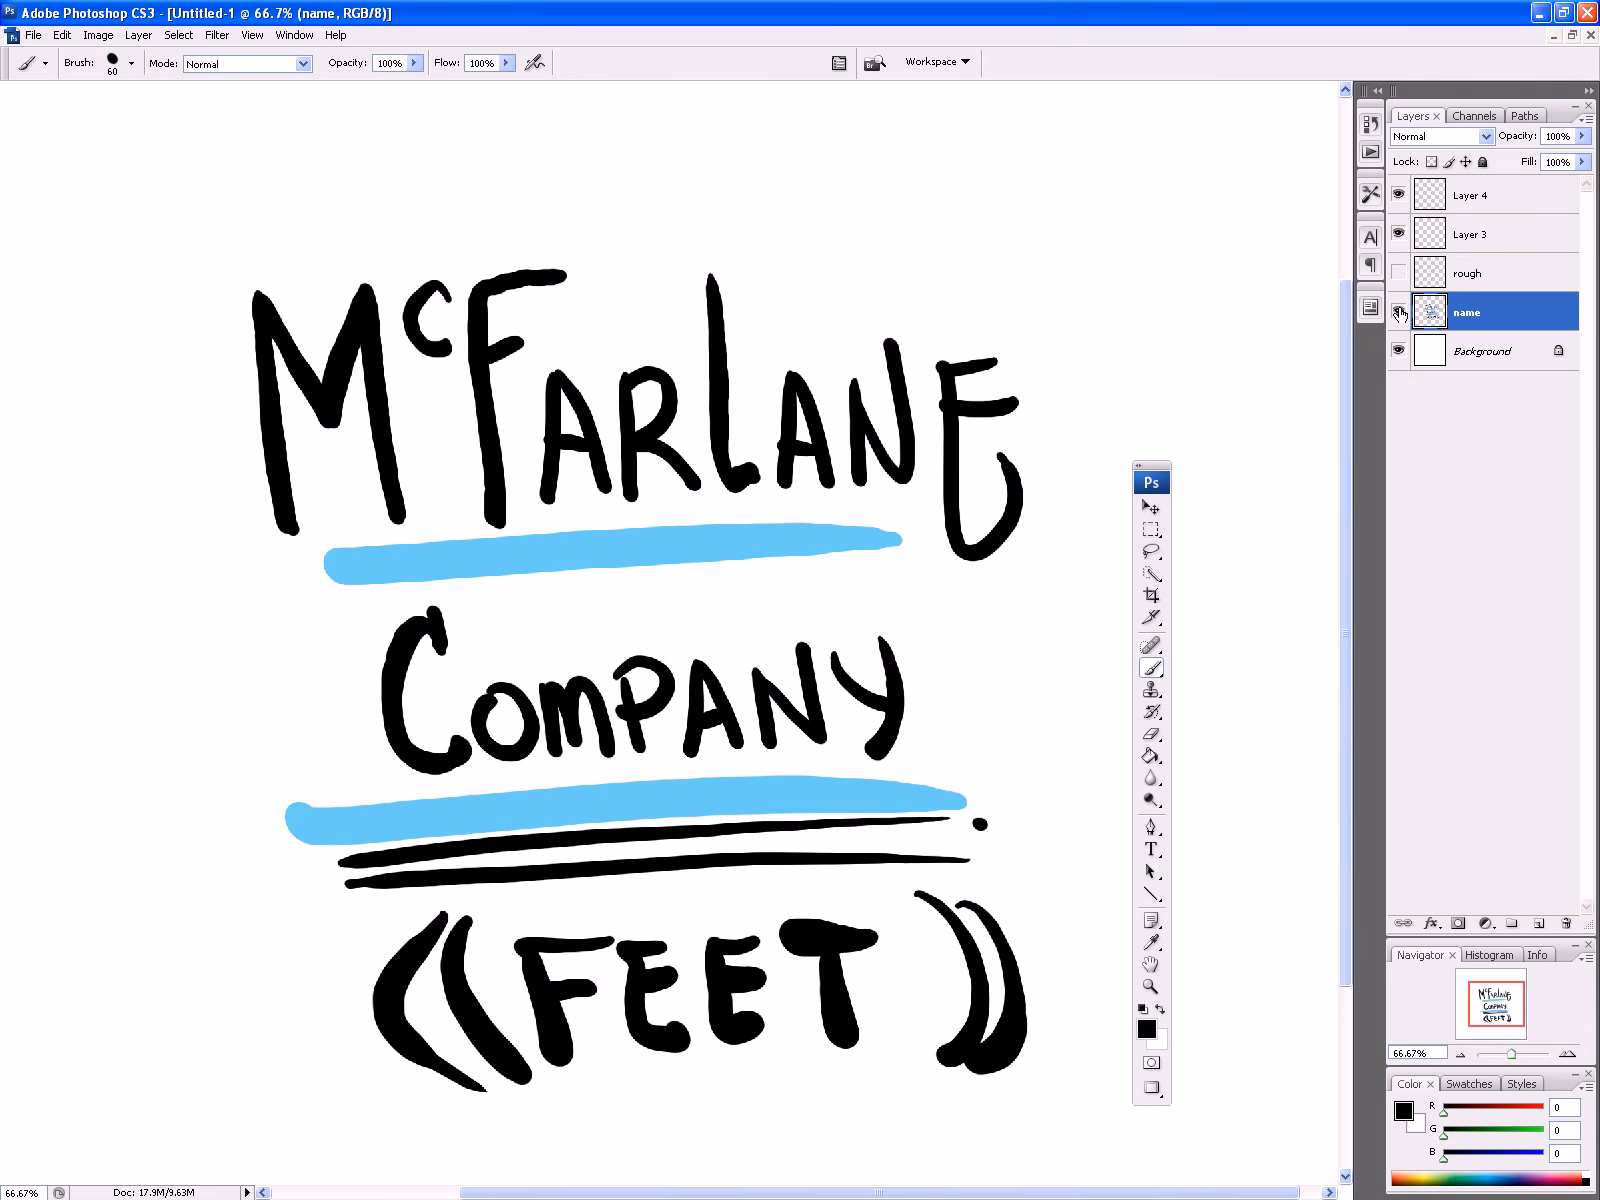
Step: Hide the name layer, show the rough layer, and make Layer 3 active
click(1399, 312)
click(1399, 273)
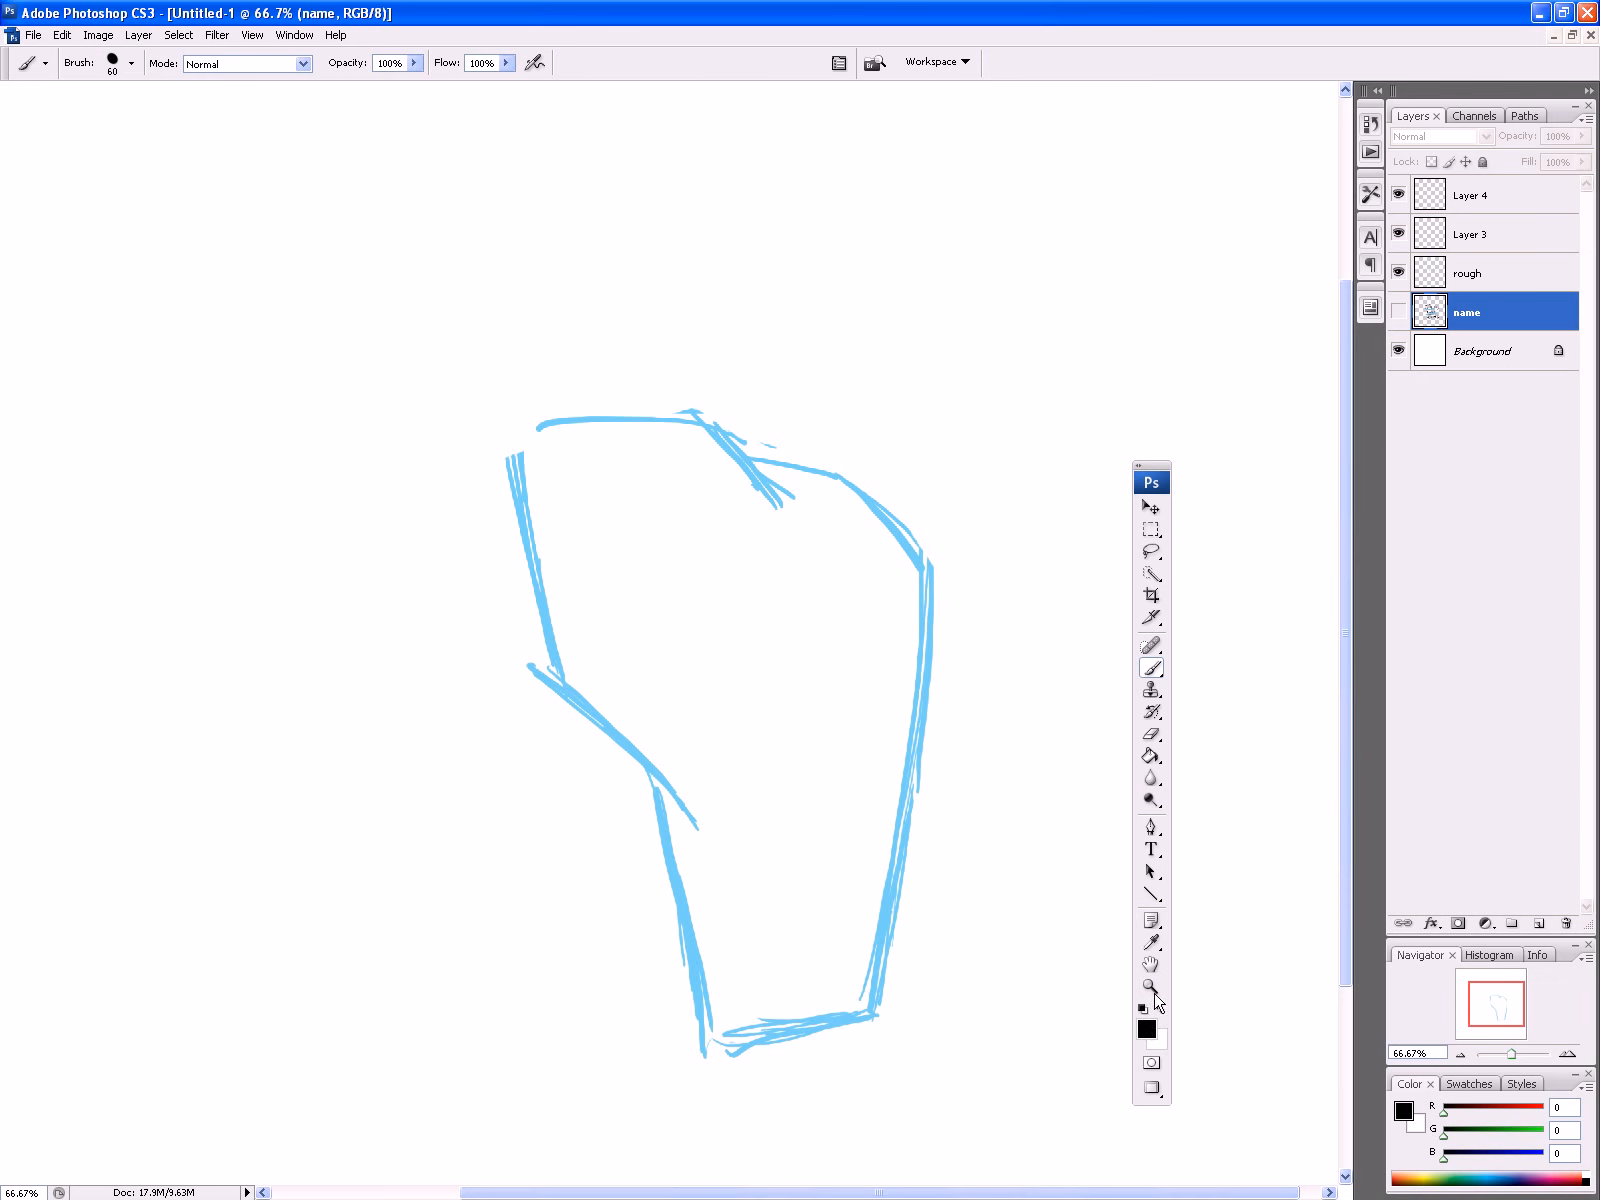
click(1470, 237)
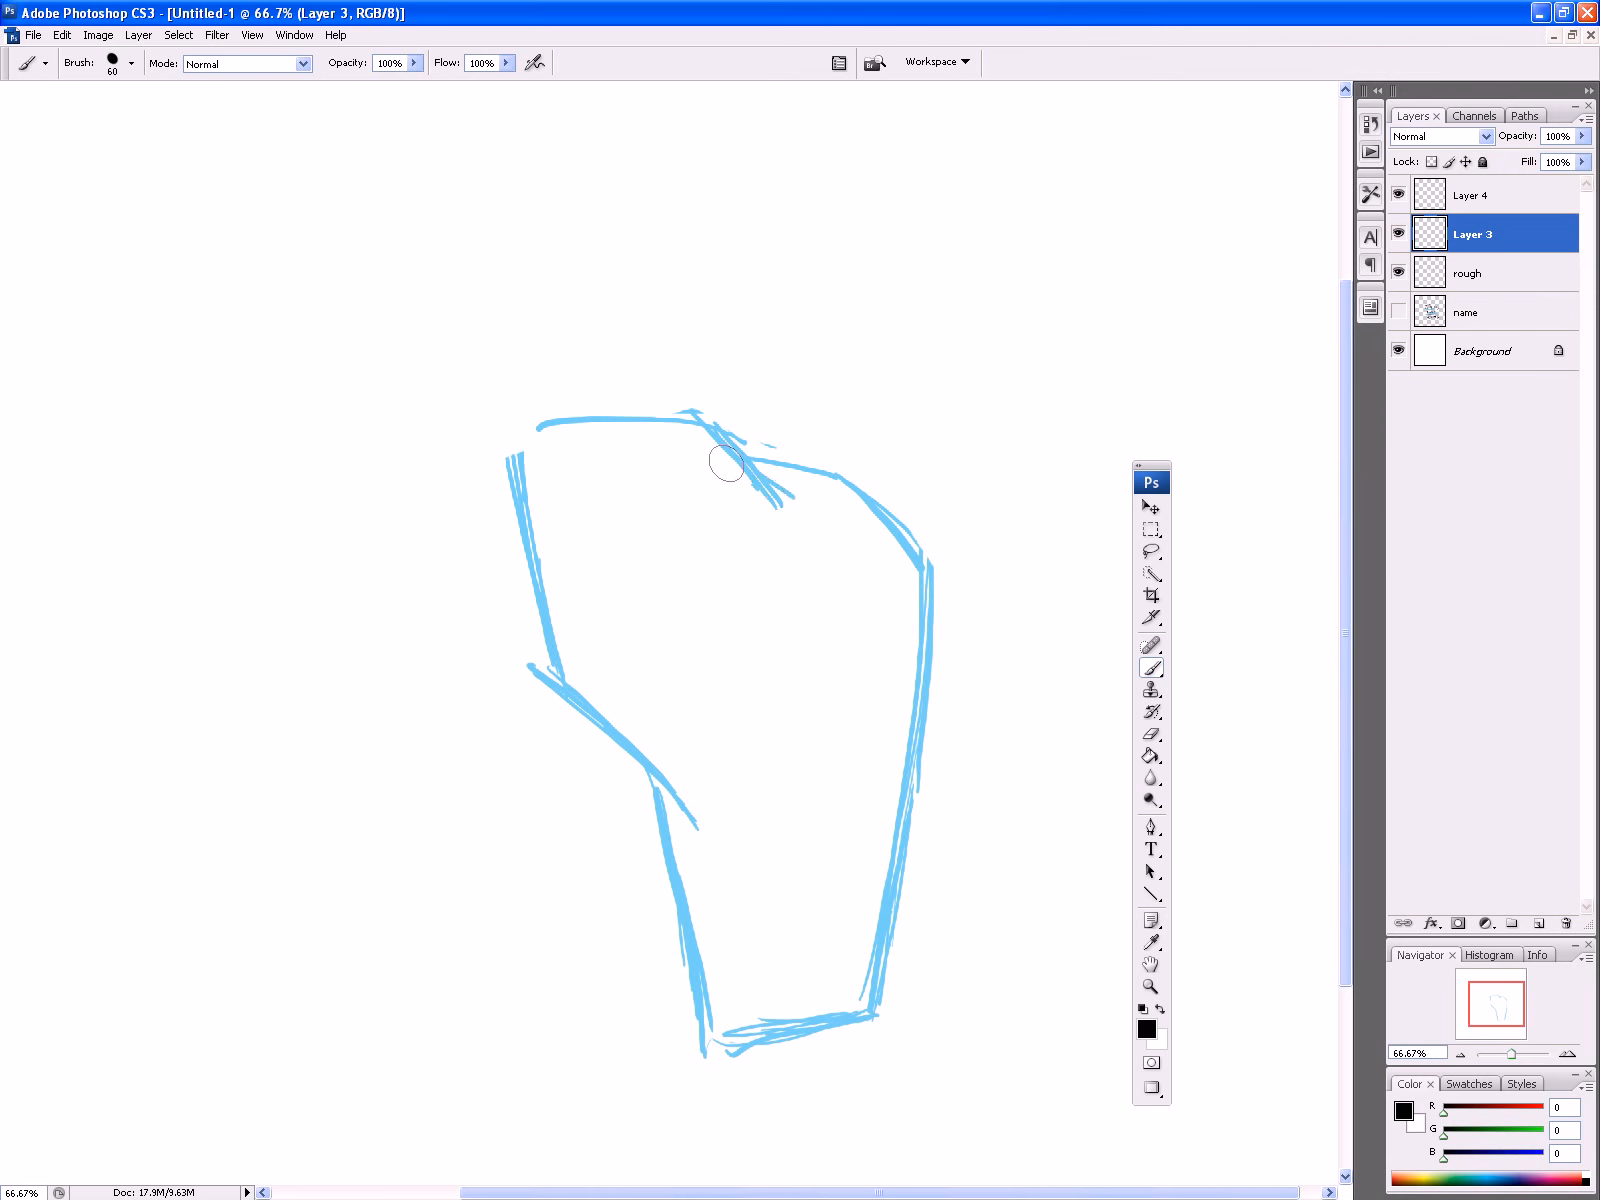
Step: Ink the rounded ball and outer pad of the forefoot in black over the blue rough outline
mouse_move(772, 507)
mouse_down()
mouse_move(638, 425)
mouse_move(536, 498)
mouse_move(573, 645)
mouse_up()
drag(549, 563, 676, 758)
drag(757, 670, 653, 741)
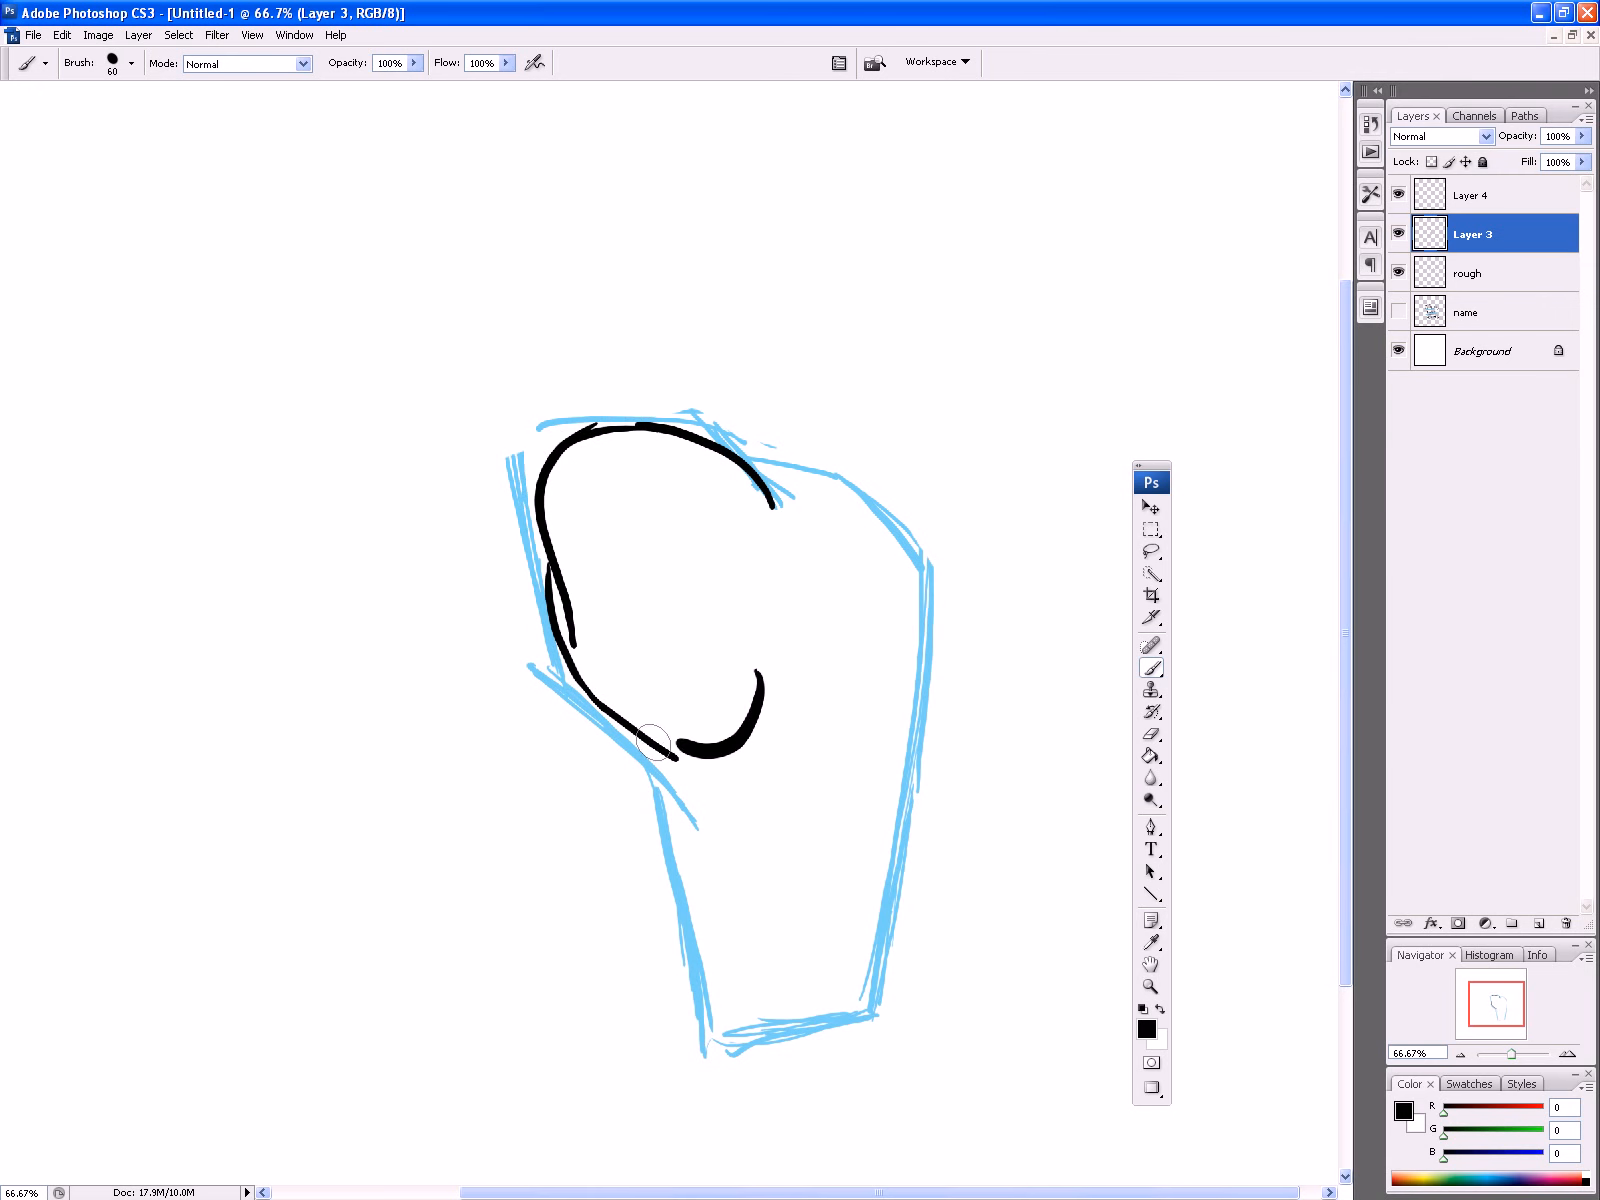
mouse_move(810, 516)
mouse_down()
mouse_move(780, 492)
mouse_move(906, 590)
mouse_move(928, 711)
mouse_up()
mouse_move(916, 610)
mouse_down()
mouse_move(872, 753)
mouse_move(811, 757)
mouse_up()
drag(790, 491, 802, 491)
Step: Ink the narrowing midfoot and the rounded heel over the lower part of the blue outline
mouse_move(651, 753)
mouse_down()
mouse_move(700, 793)
mouse_move(725, 857)
mouse_up()
mouse_move(918, 724)
mouse_down()
mouse_move(900, 814)
mouse_move(912, 970)
mouse_move(848, 1008)
mouse_move(893, 995)
mouse_up()
drag(729, 1003, 857, 1012)
drag(709, 847, 760, 1028)
mouse_move(712, 892)
mouse_down()
mouse_move(700, 797)
mouse_move(709, 818)
mouse_up()
drag(908, 756, 904, 847)
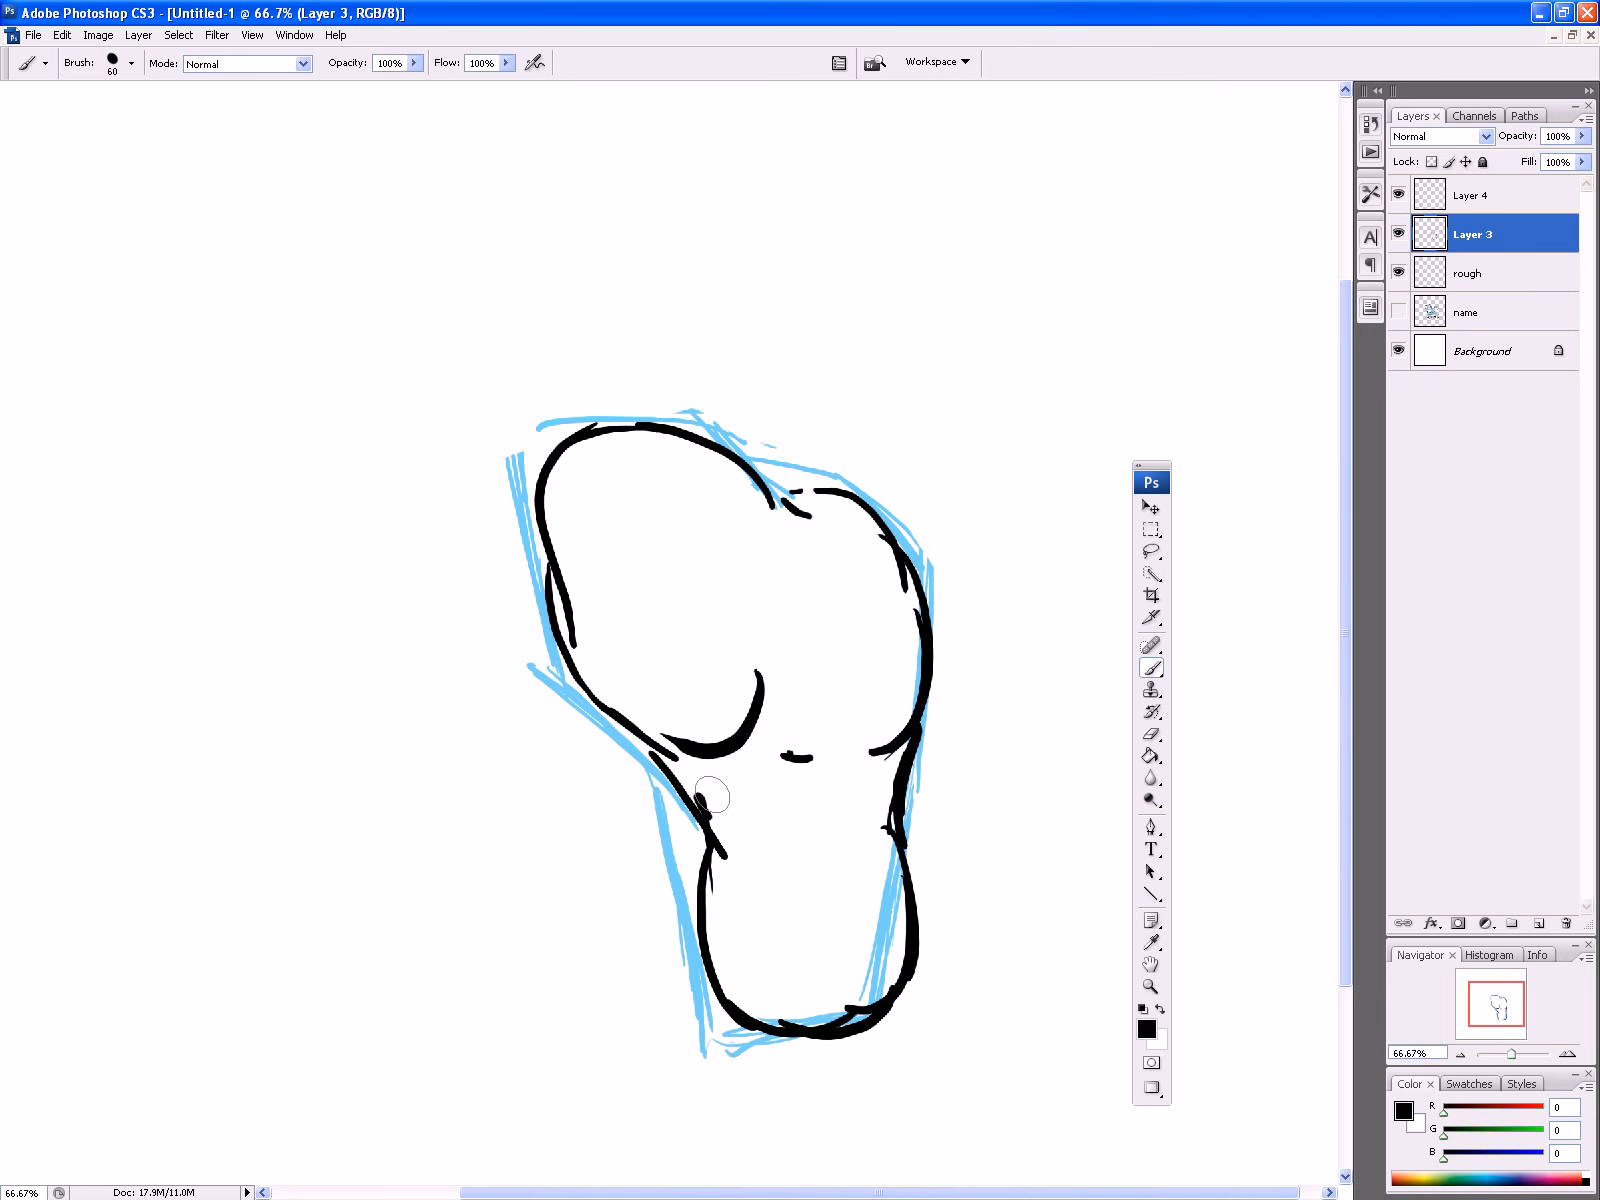
drag(702, 905, 695, 843)
Step: Try long straight strokes, one vertical and one horizontal, on either side of the foot, enlarging the brush to 80
drag(1066, 1063, 1055, 300)
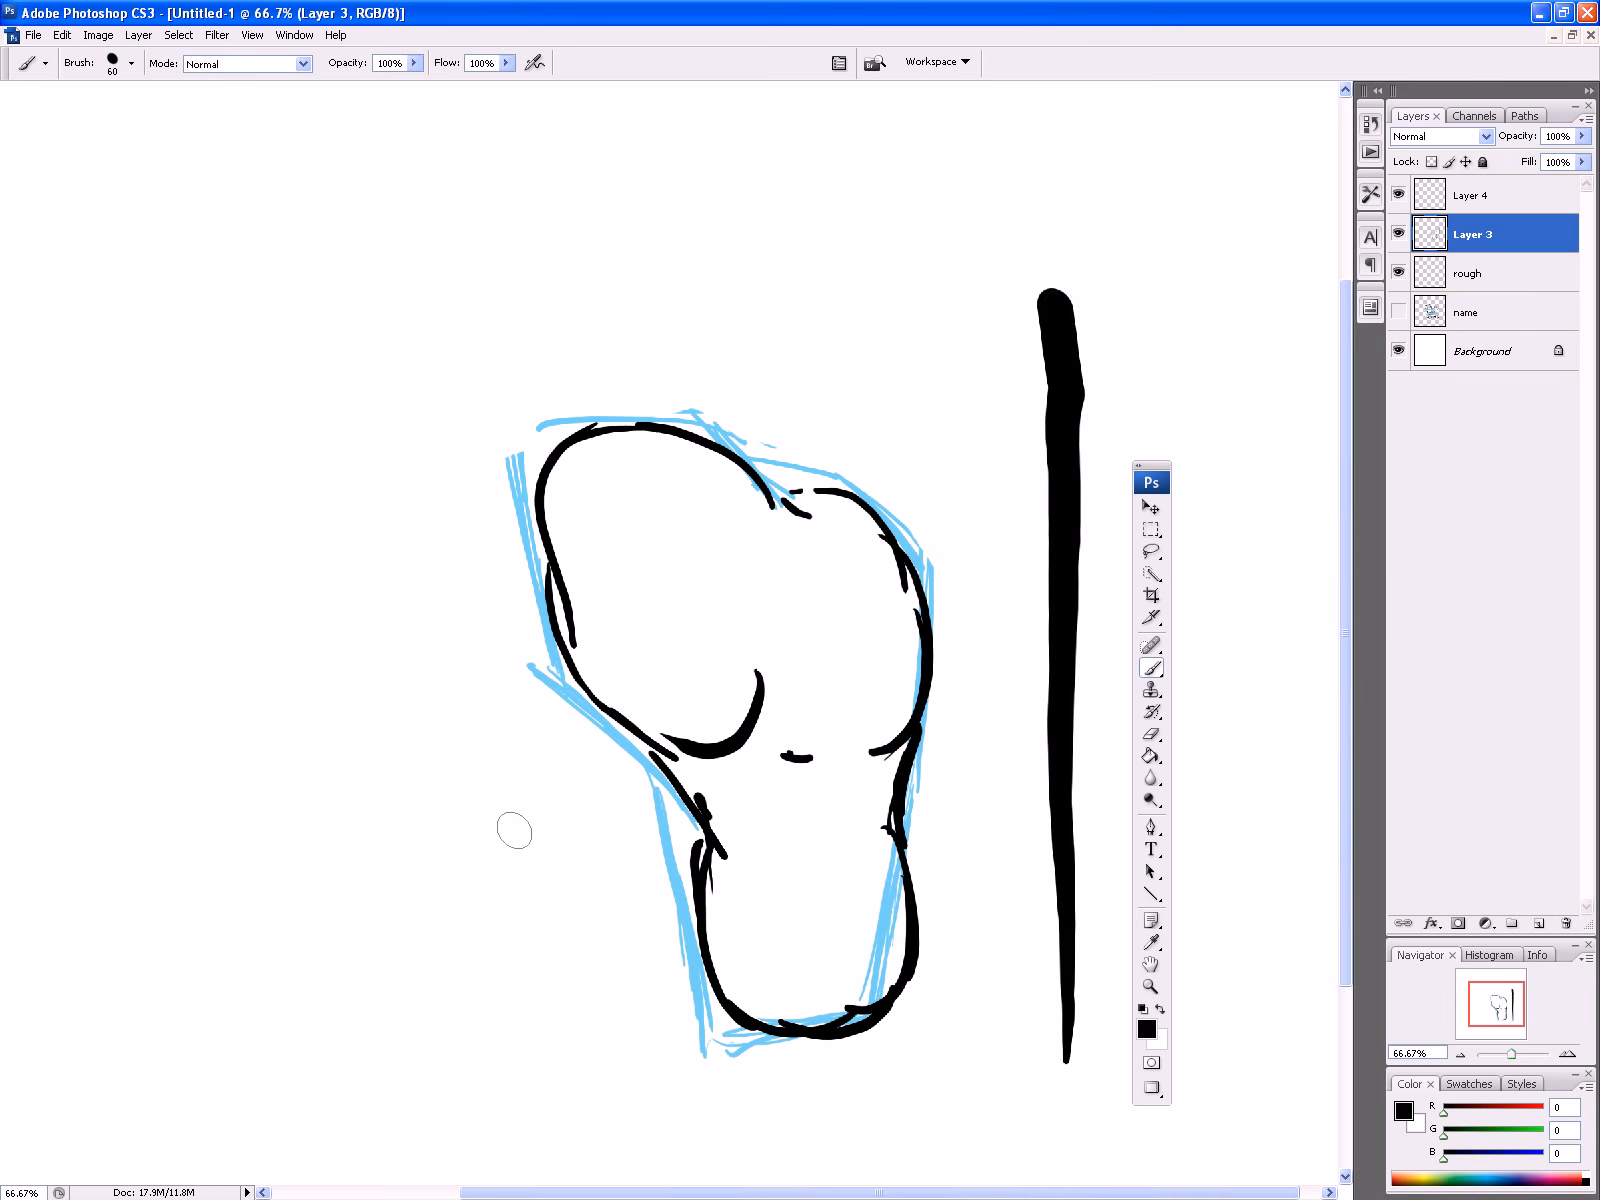
drag(510, 835, 112, 860)
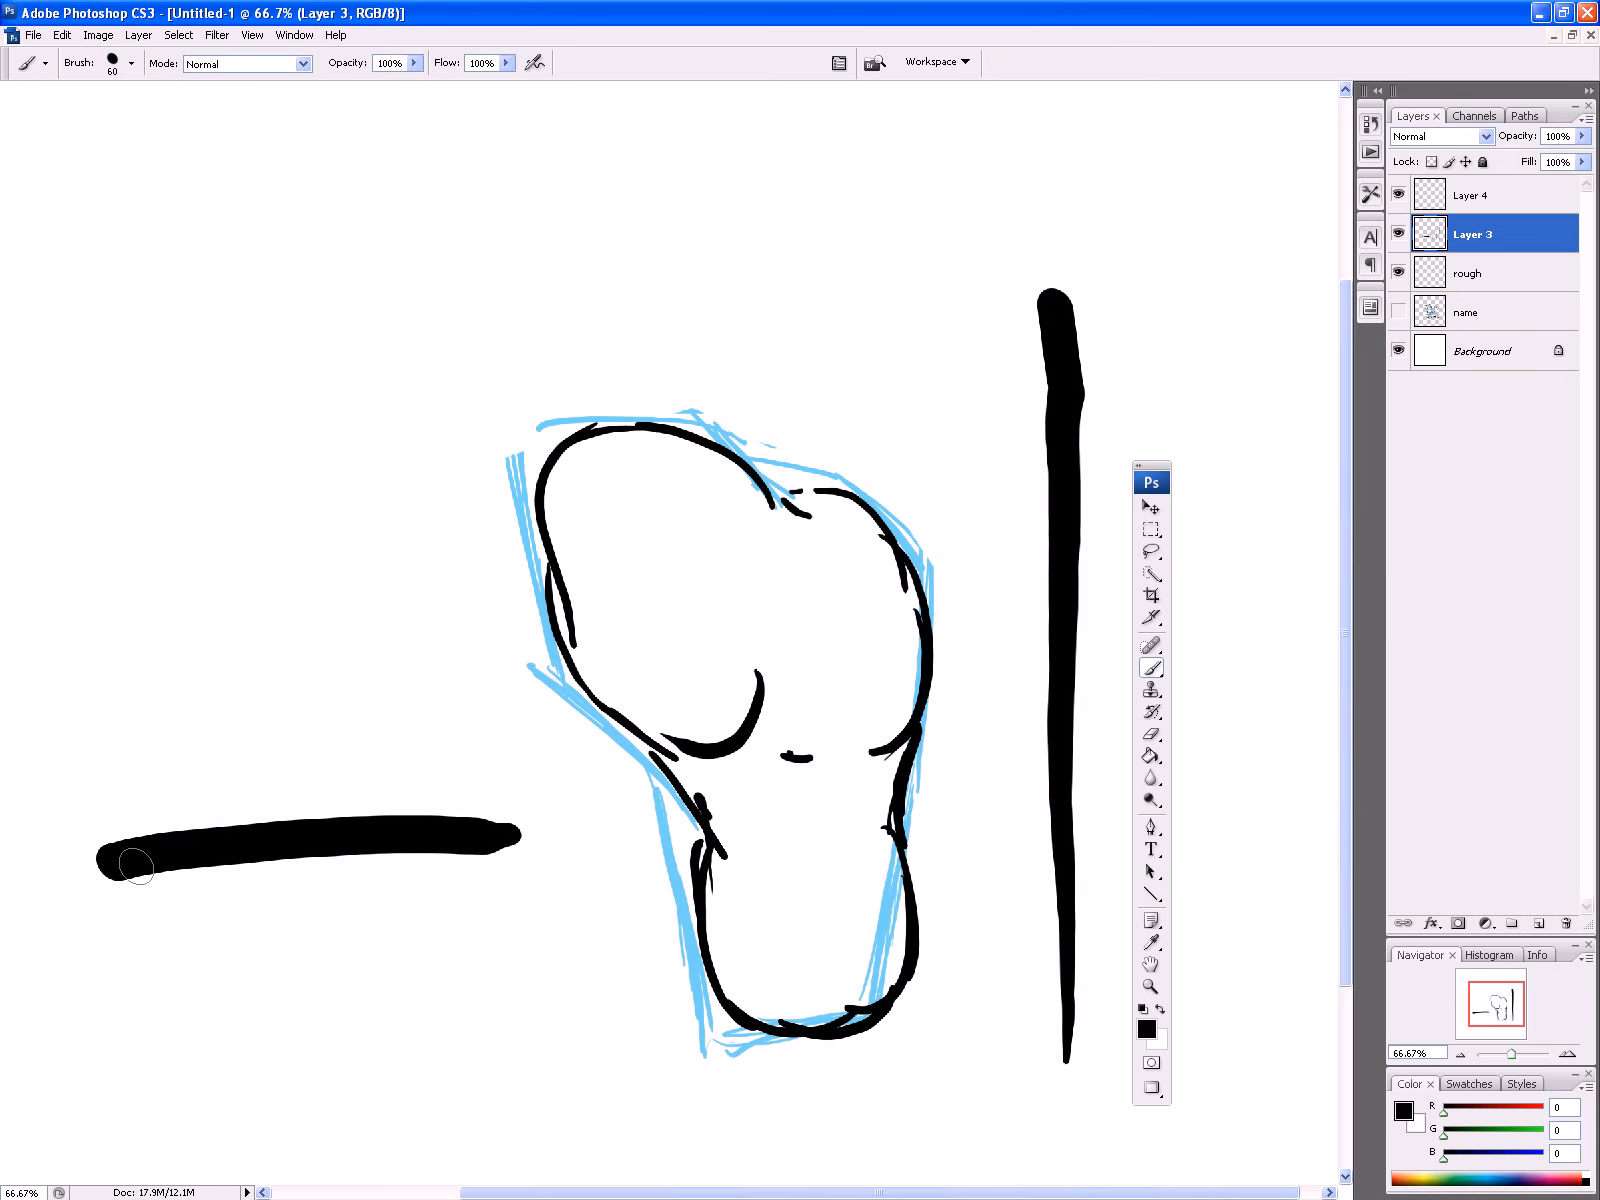
key(])
key(])
key(])
mouse_move(378, 836)
mouse_down()
mouse_move(371, 800)
mouse_move(159, 830)
mouse_move(164, 886)
mouse_up()
mouse_move(1060, 330)
mouse_down()
mouse_move(1050, 264)
mouse_move(1095, 813)
mouse_move(1068, 936)
mouse_up()
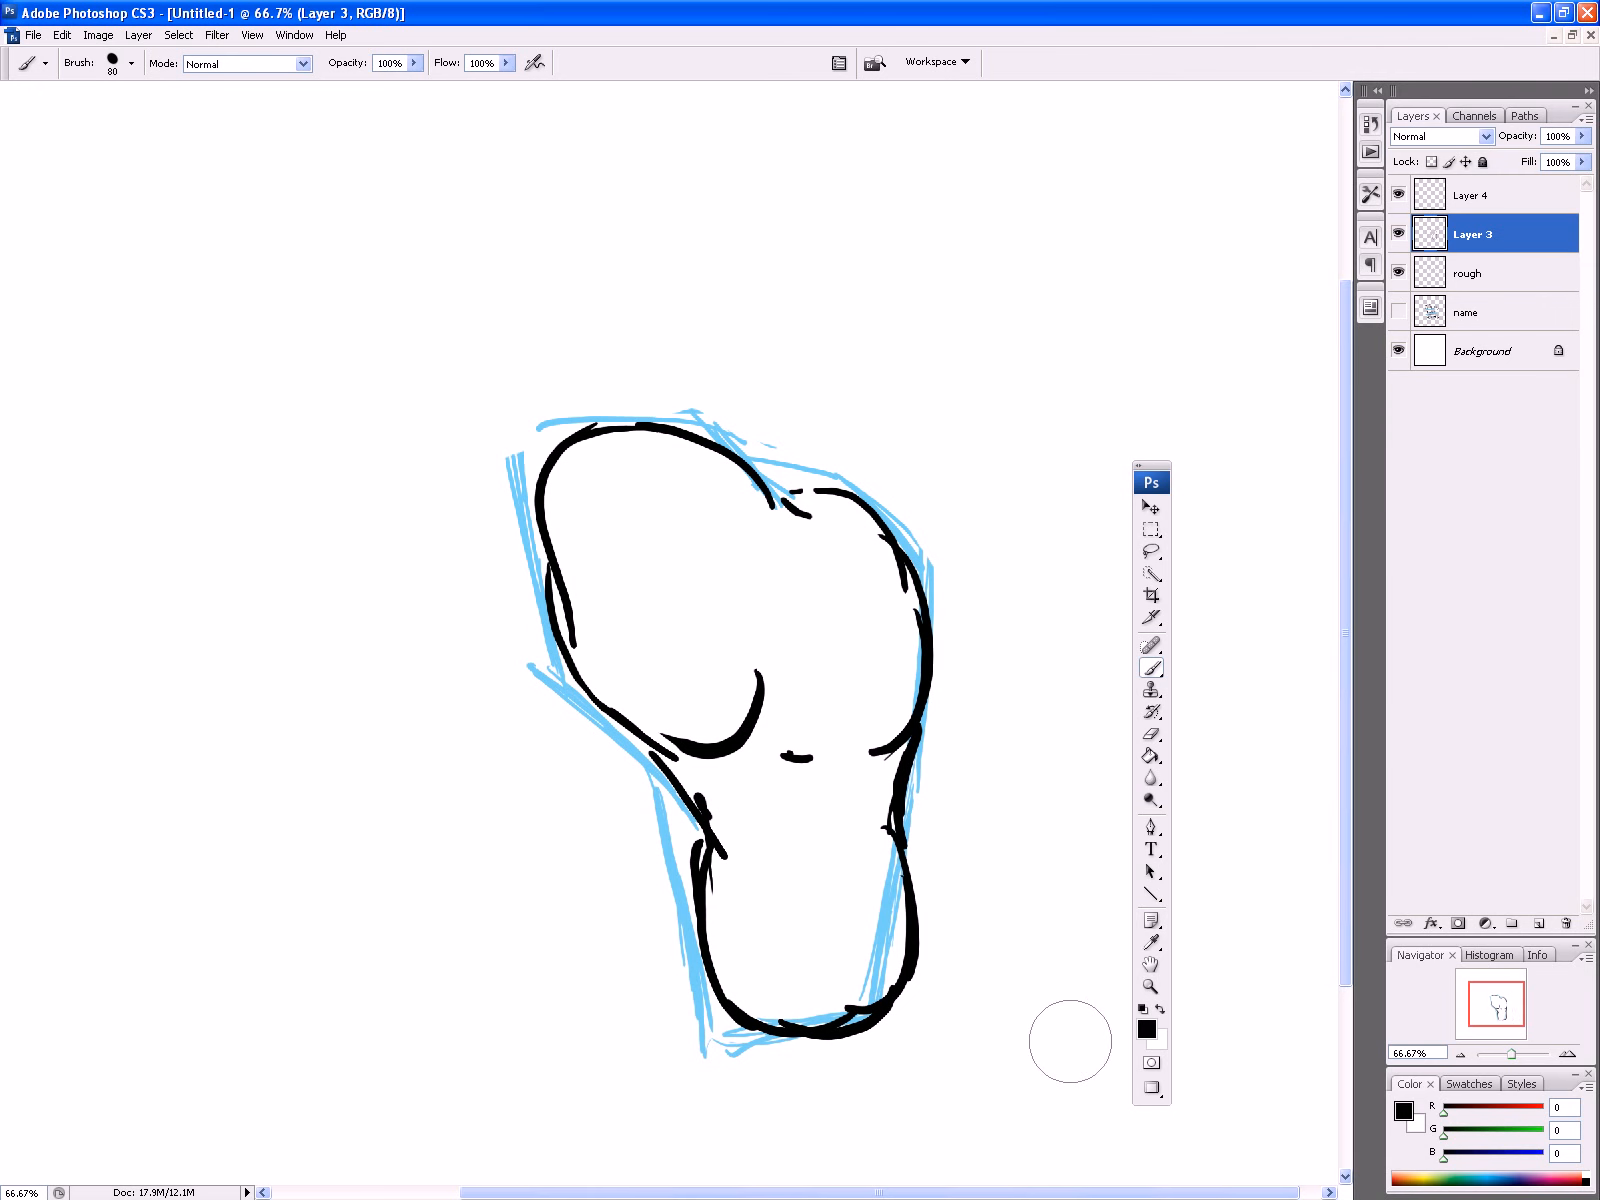
Step: Sketch two angular foot silhouettes beside the inked foot with a size 40 brush
mouse_move(428, 703)
mouse_down()
mouse_move(453, 988)
mouse_move(366, 994)
mouse_move(331, 842)
mouse_move(296, 800)
mouse_move(325, 635)
mouse_move(411, 661)
mouse_move(445, 745)
mouse_up()
key(bracketleft)
key(bracketleft)
key(bracketleft)
key(bracketleft)
key(bracketleft)
key(bracketleft)
key(bracketleft)
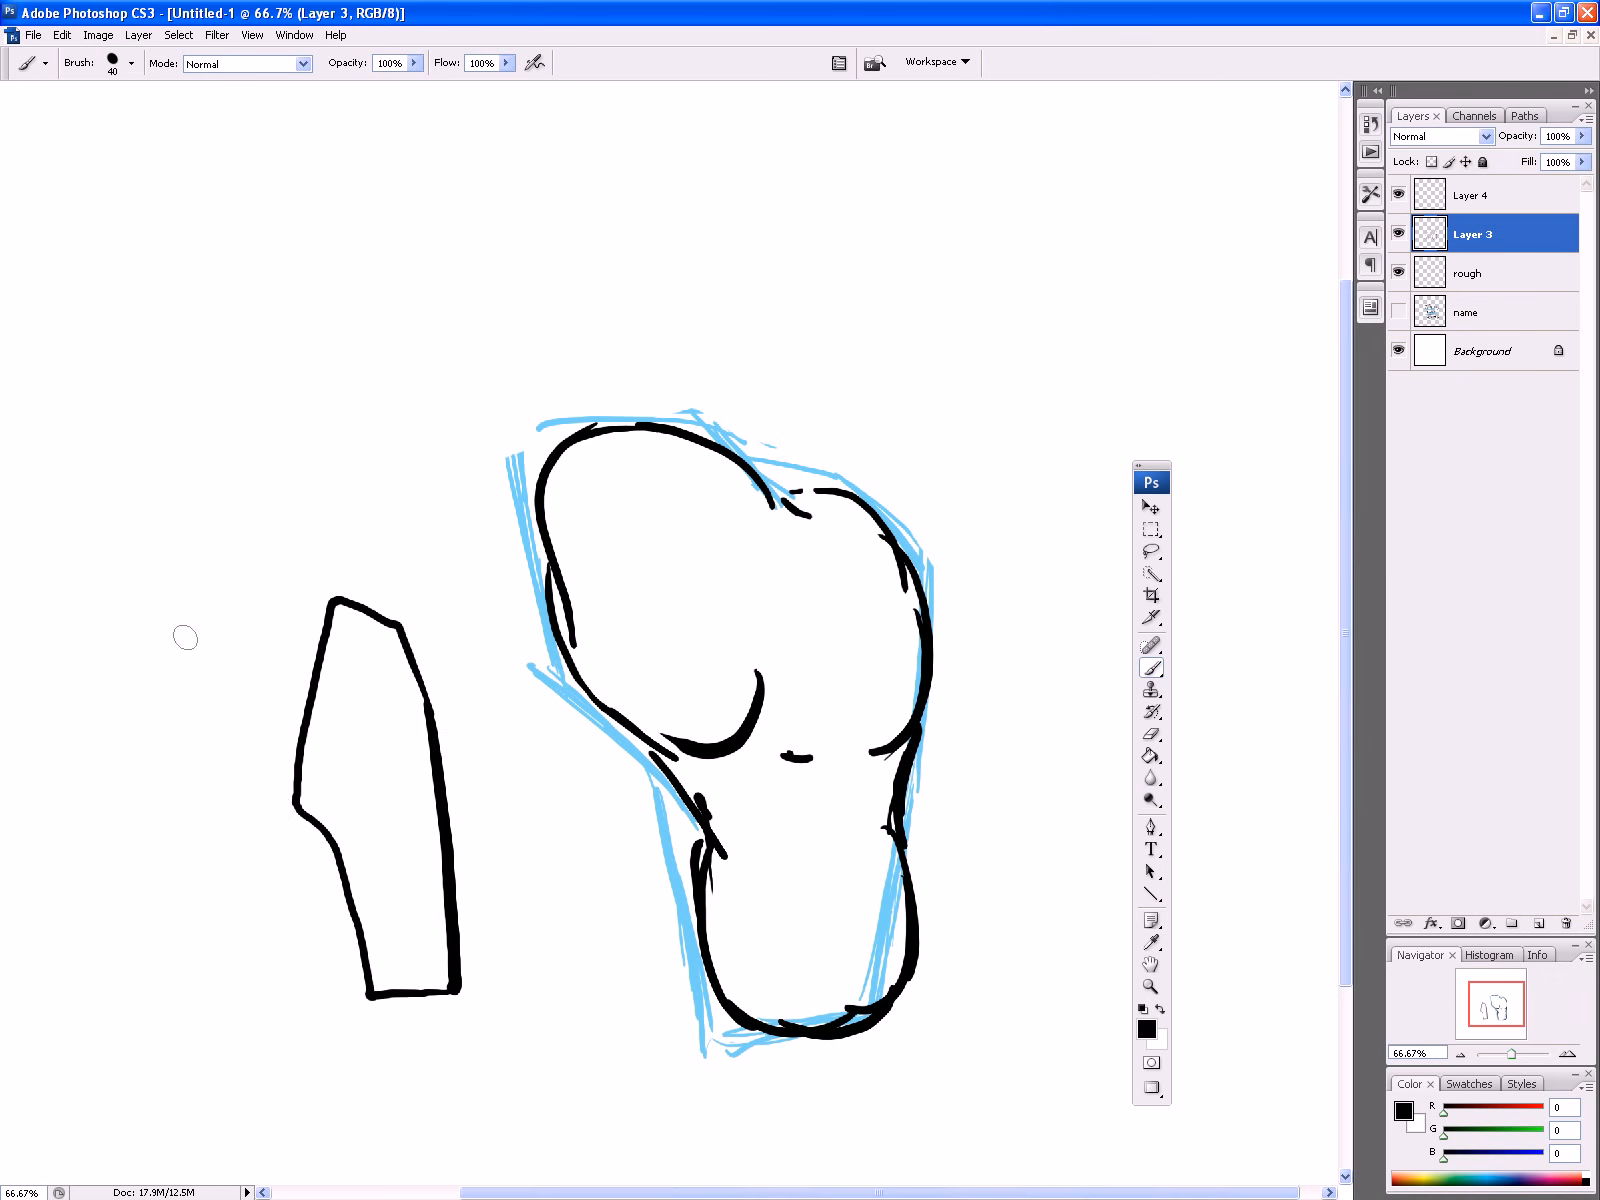
mouse_move(40, 667)
mouse_down()
mouse_move(200, 642)
mouse_move(228, 665)
mouse_move(284, 972)
mouse_move(240, 1048)
mouse_move(102, 985)
mouse_move(30, 852)
mouse_move(17, 726)
mouse_move(45, 688)
mouse_up()
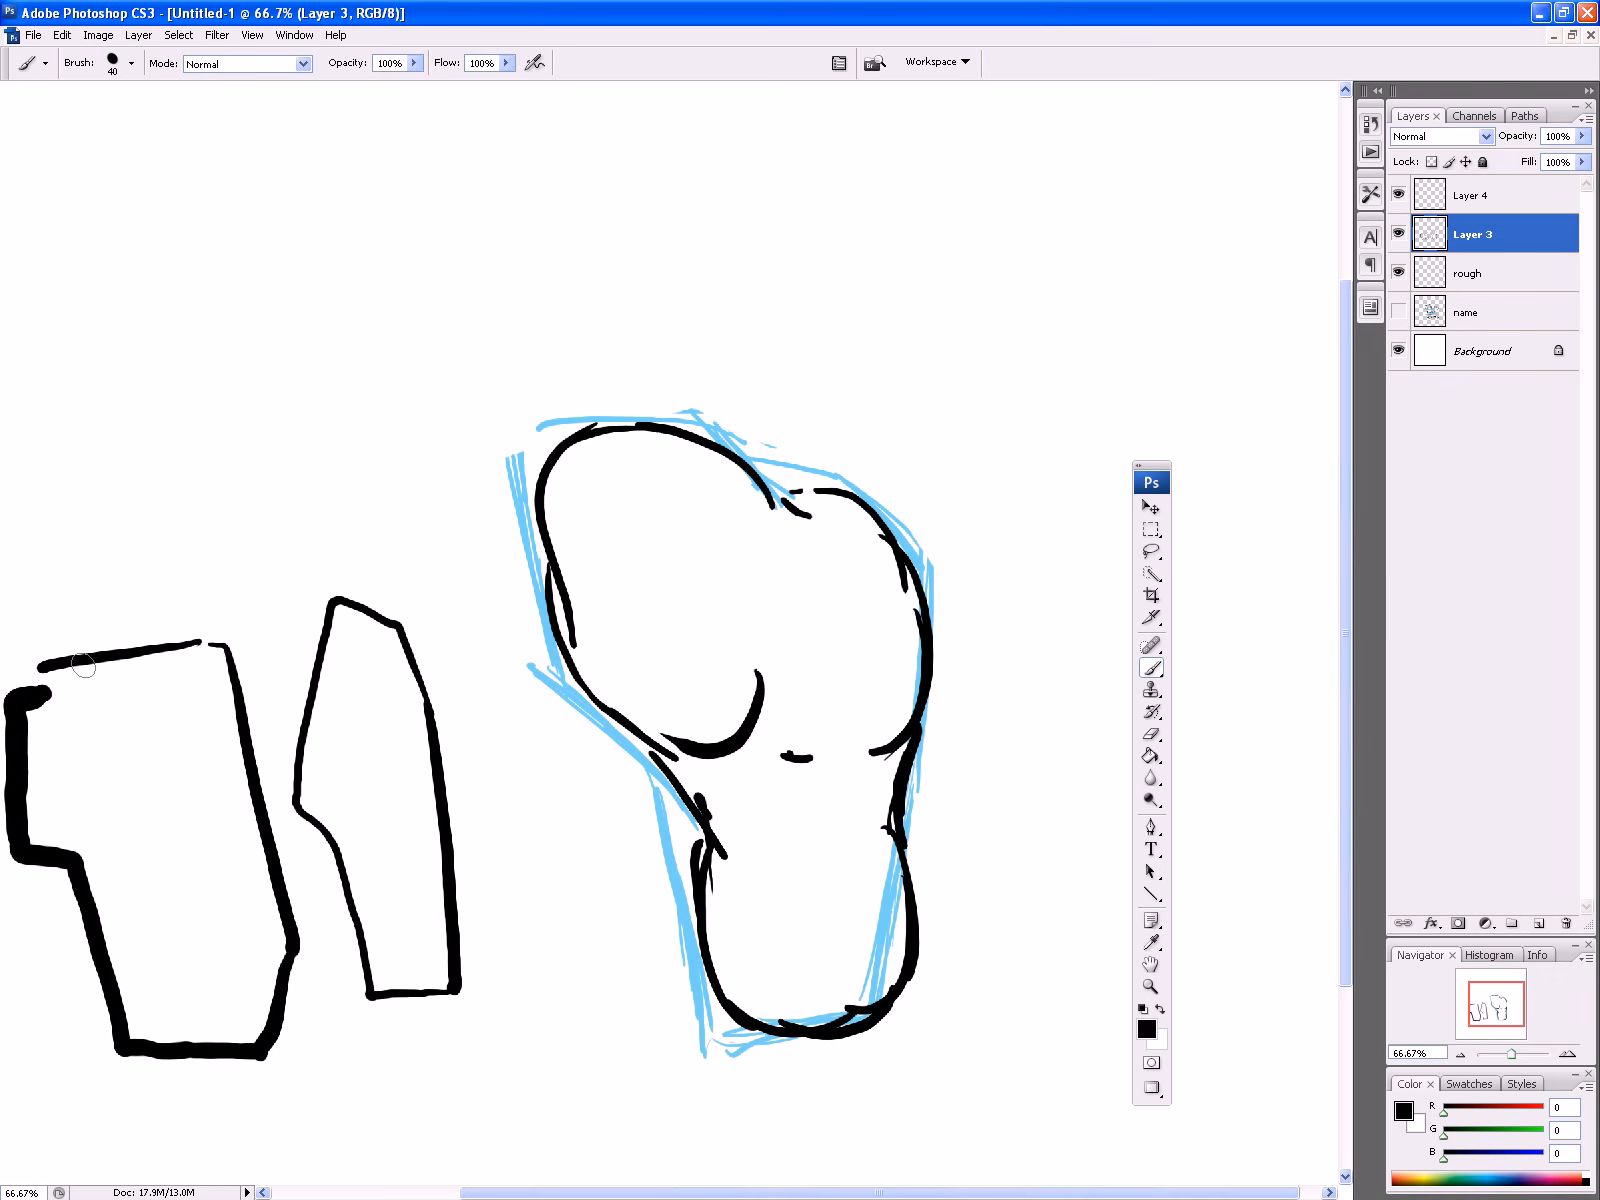
Step: Try heavier strokes around the angular foot silhouettes, enlarging the brush and bringing it back to size 70
key(bracketright)
key(bracketright)
key(bracketright)
key(bracketright)
key(bracketright)
key(bracketright)
key(bracketright)
key(bracketright)
key(bracketright)
key(bracketright)
drag(345, 612, 321, 661)
key(bracketleft)
key(bracketleft)
key(bracketleft)
click(404, 938)
mouse_move(400, 938)
mouse_down()
mouse_move(277, 960)
mouse_move(98, 861)
mouse_move(75, 794)
mouse_move(110, 661)
mouse_move(171, 589)
mouse_up()
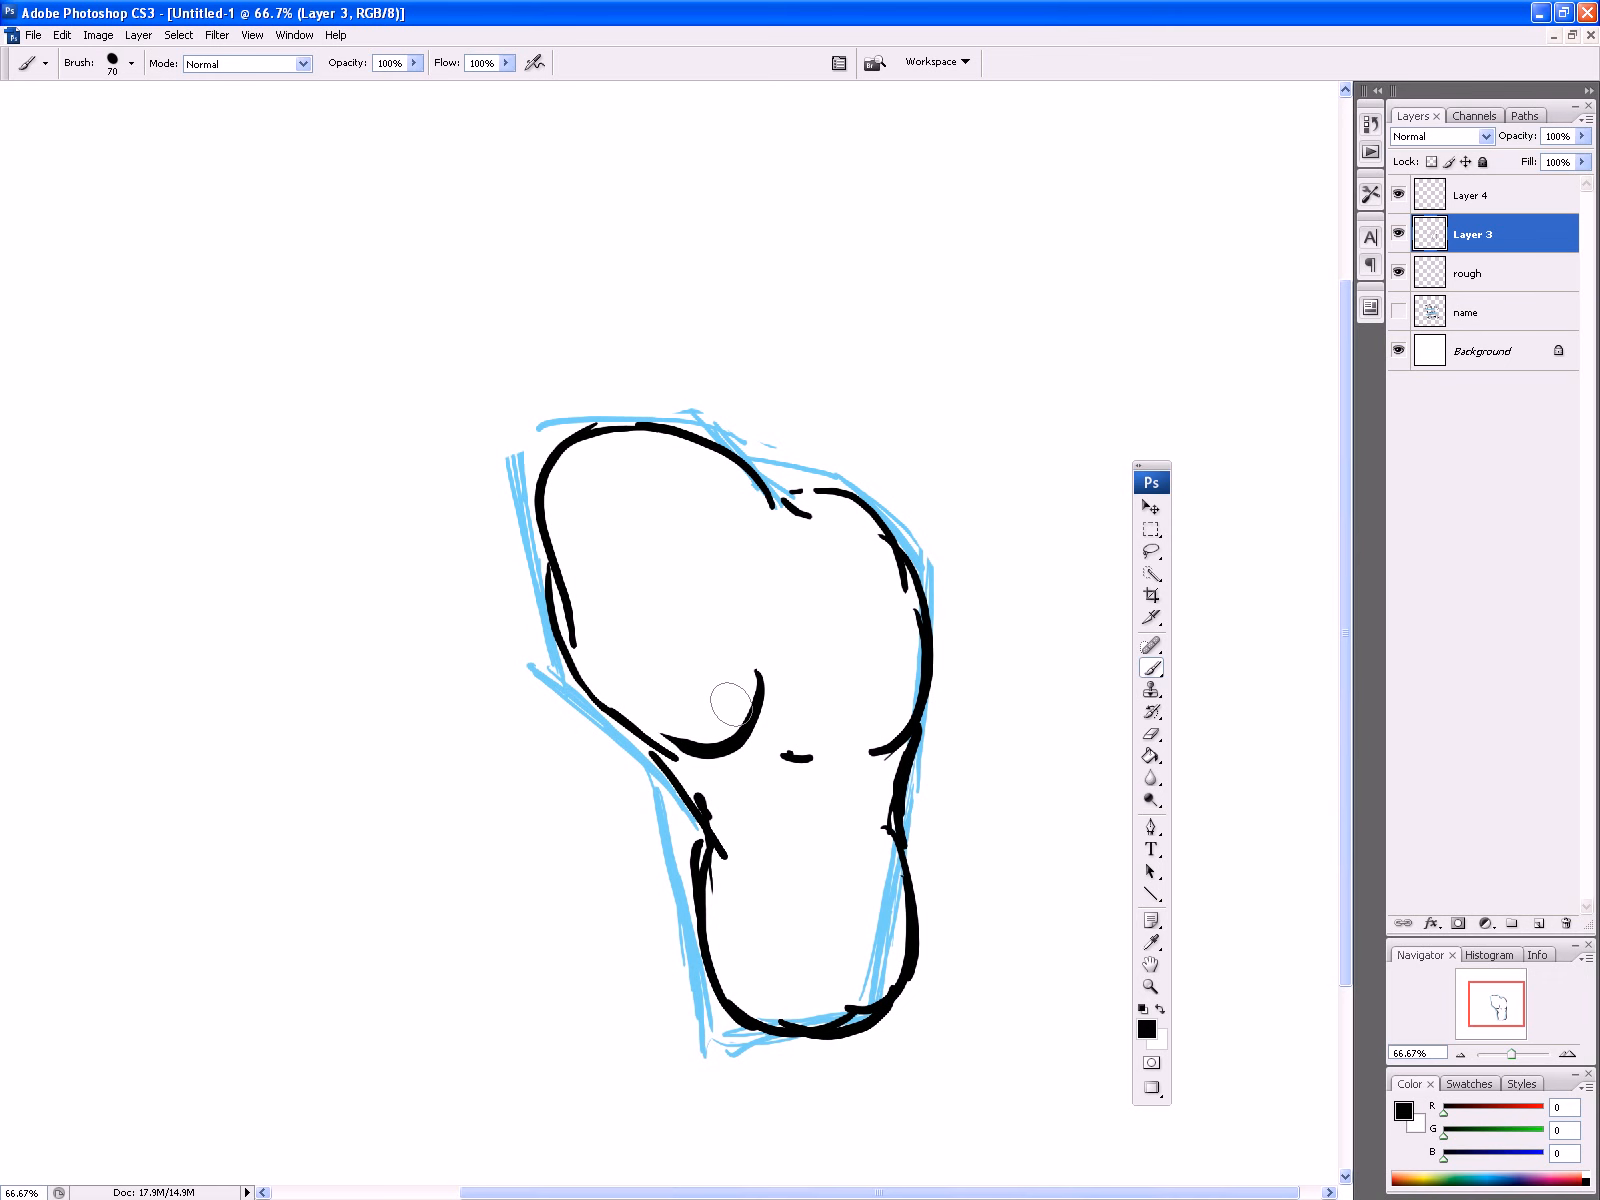
Step: Hide Layer 3, and on Layer 4 sketch a single toe with round joints and tapering segments beside the blue outline
click(1399, 234)
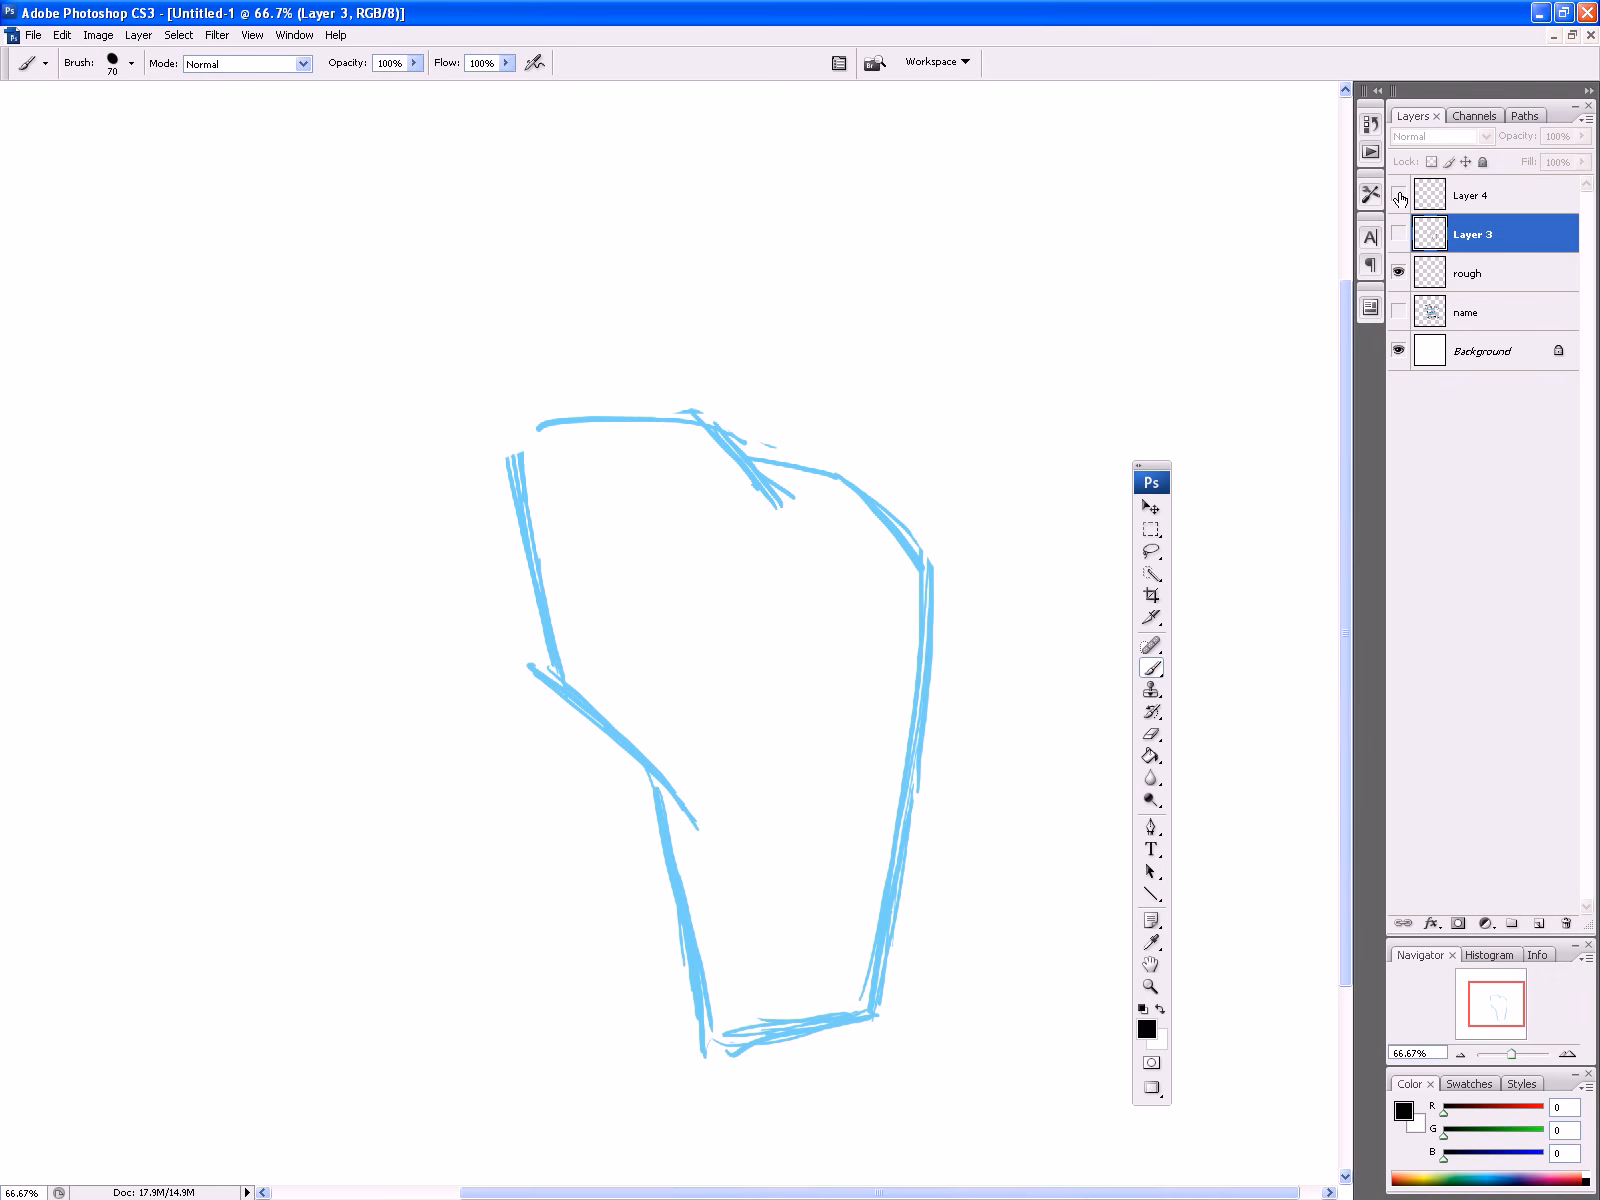
click(1468, 199)
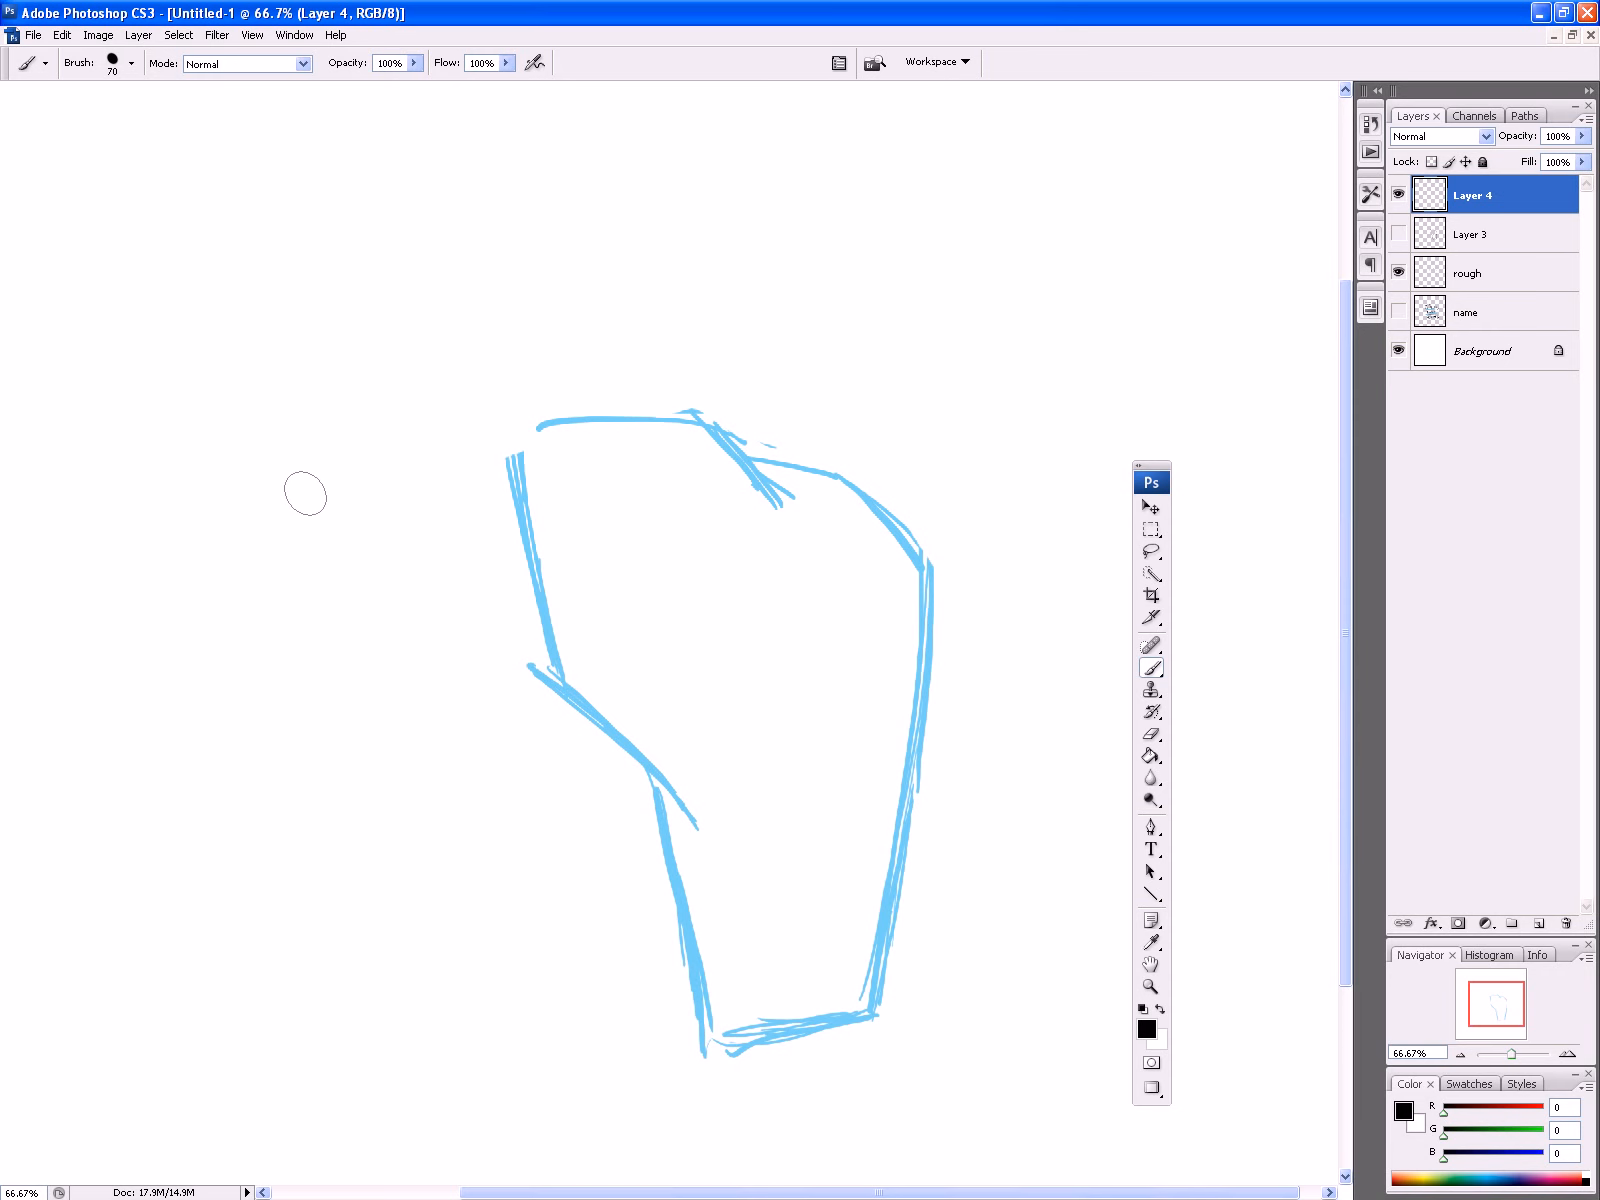
mouse_move(328, 598)
mouse_down()
mouse_move(322, 473)
mouse_move(253, 478)
mouse_move(243, 538)
mouse_move(275, 616)
mouse_move(330, 602)
mouse_move(335, 621)
mouse_move(293, 669)
mouse_move(274, 613)
mouse_move(328, 617)
mouse_move(281, 642)
mouse_move(283, 671)
mouse_move(325, 613)
mouse_move(349, 639)
mouse_move(346, 712)
mouse_up()
drag(351, 718, 333, 786)
drag(280, 655, 332, 779)
drag(308, 463, 324, 487)
drag(311, 733, 308, 762)
mouse_move(323, 728)
mouse_down()
mouse_move(350, 727)
mouse_move(358, 776)
mouse_move(339, 839)
mouse_move(303, 790)
mouse_up()
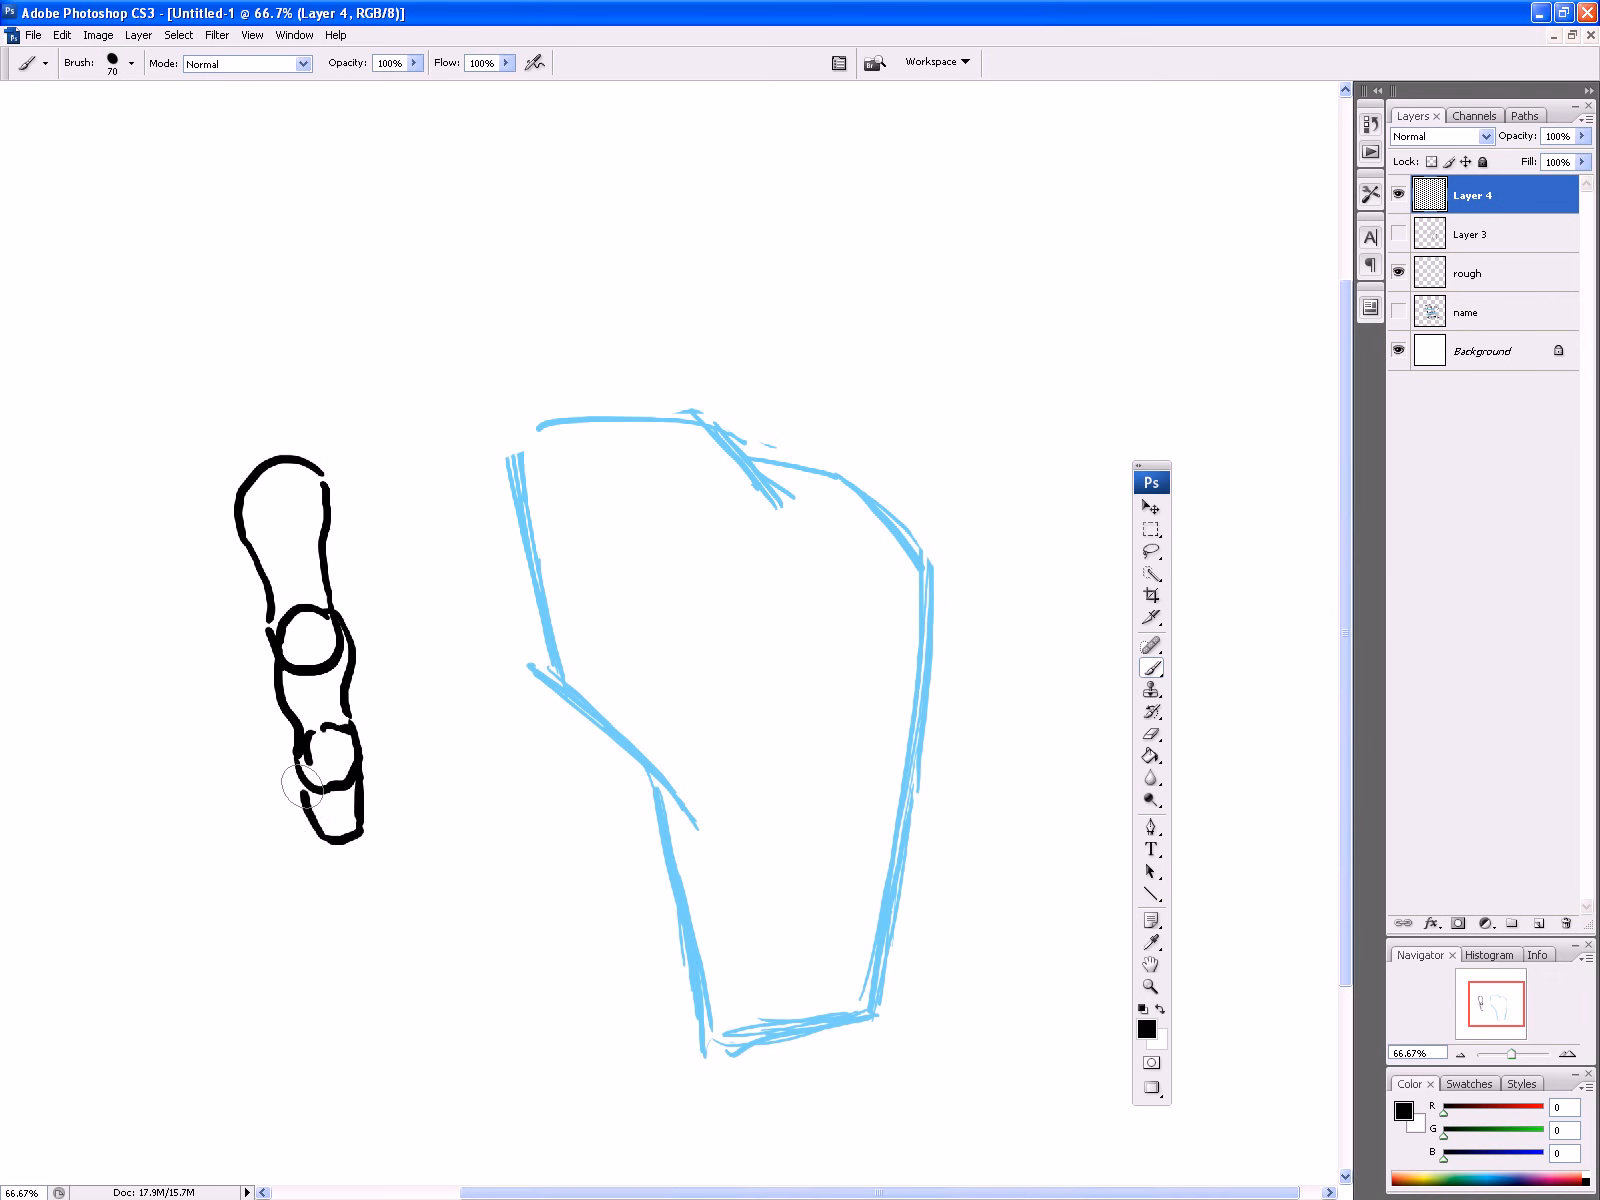
Step: Draw a downward arrow with a dotted start alongside the jointed toe, and add the nail at the toe's tip
drag(132, 540, 212, 840)
drag(212, 840, 162, 766)
mouse_move(356, 804)
mouse_down()
mouse_move(319, 809)
mouse_move(321, 828)
mouse_up()
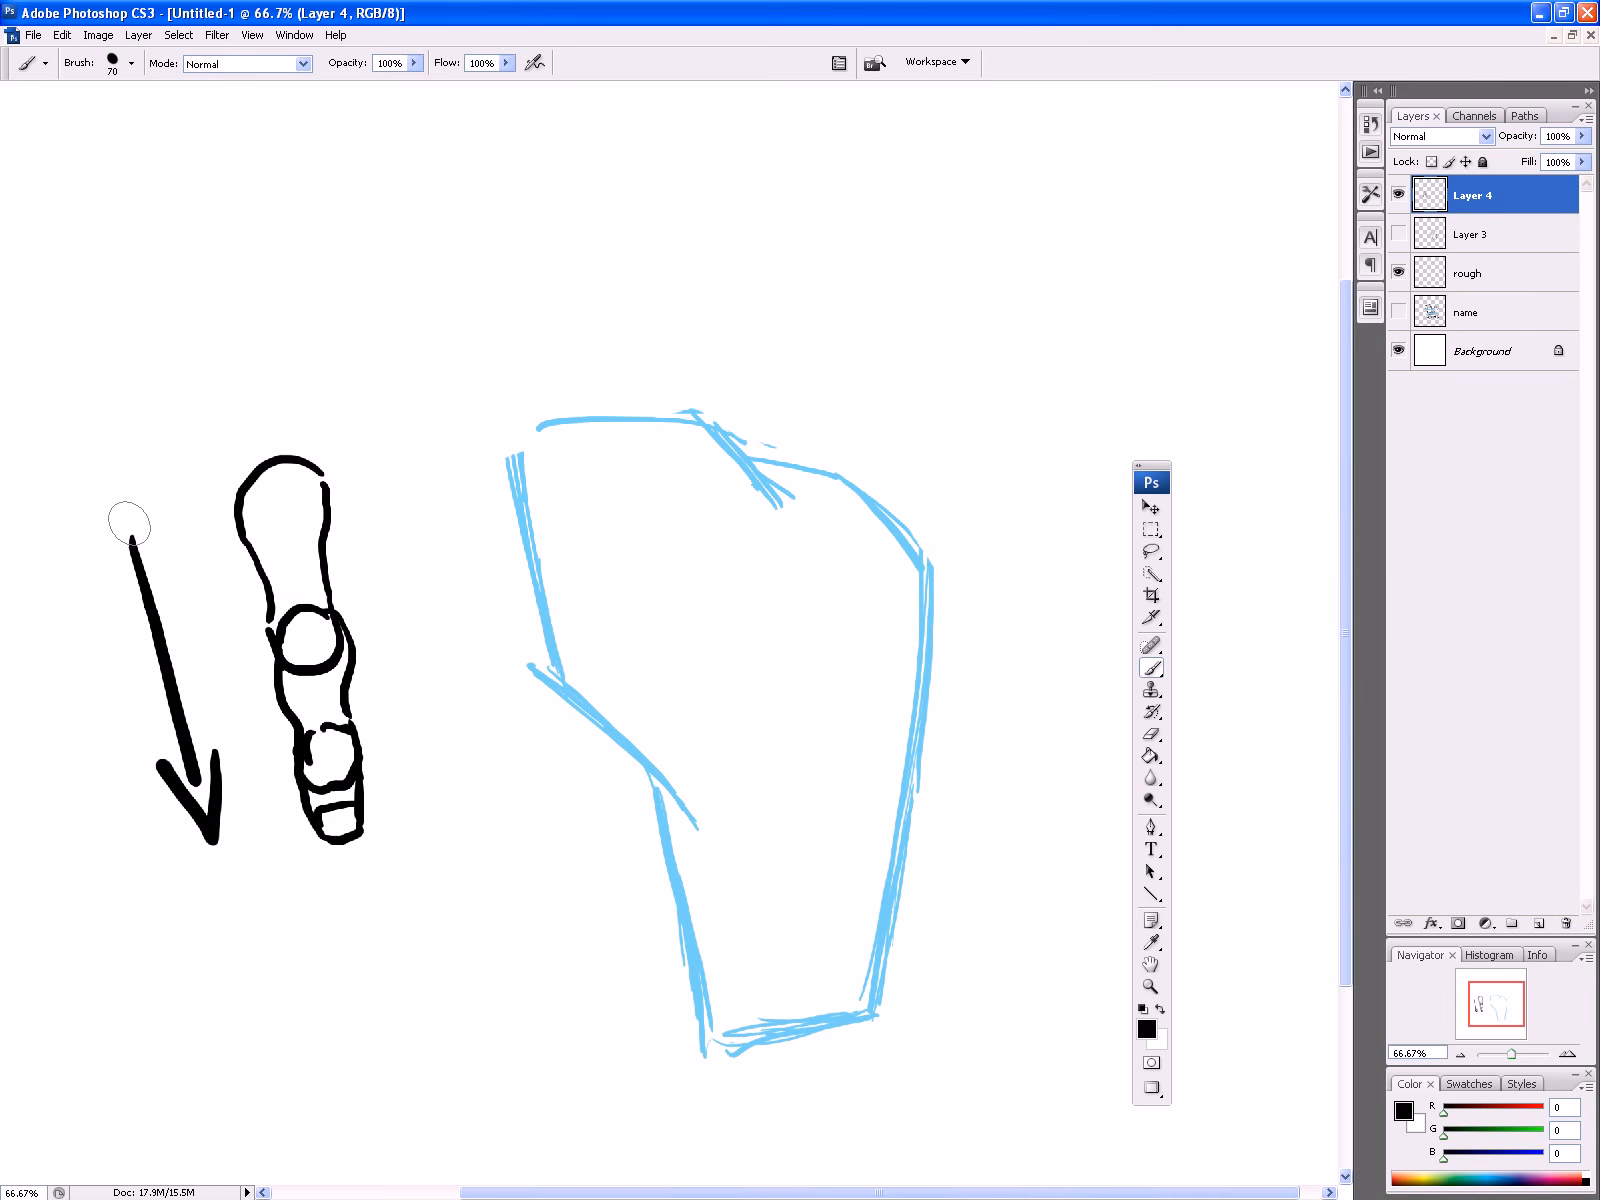
click(130, 537)
Step: Draw the big toe with its base, joint creases and nail at the blue outline's upper-left corner, using brush size 60
key(bracketleft)
mouse_move(622, 432)
mouse_down()
mouse_move(588, 382)
mouse_move(549, 388)
mouse_move(560, 378)
mouse_move(523, 399)
mouse_move(541, 484)
mouse_up()
mouse_move(611, 398)
mouse_down()
mouse_move(628, 432)
mouse_move(560, 485)
mouse_move(522, 450)
mouse_move(520, 412)
mouse_up()
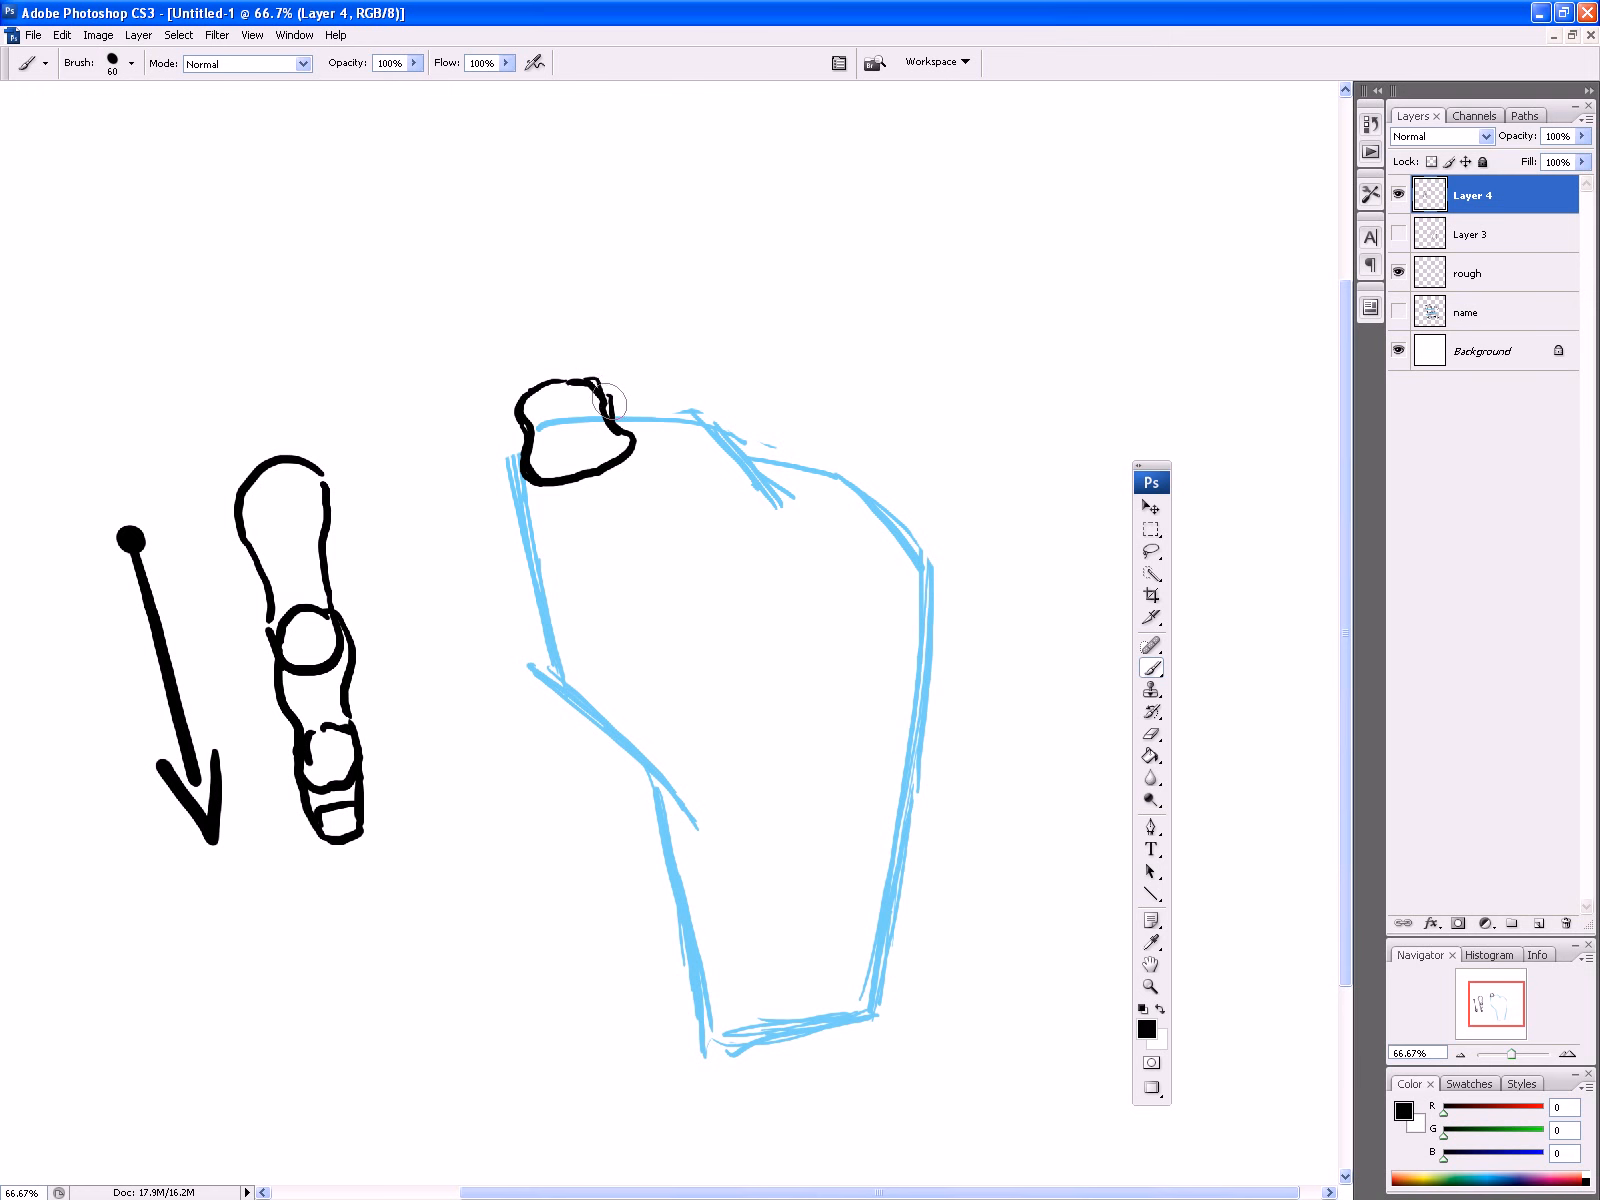
mouse_move(611, 392)
mouse_down()
mouse_move(592, 307)
mouse_move(539, 279)
mouse_move(472, 336)
mouse_move(480, 323)
mouse_move(476, 372)
mouse_move(518, 428)
mouse_up()
mouse_move(570, 288)
mouse_down()
mouse_move(593, 342)
mouse_move(493, 366)
mouse_move(478, 345)
mouse_up()
mouse_move(600, 406)
mouse_down()
mouse_move(533, 416)
mouse_move(585, 402)
mouse_up()
mouse_move(594, 379)
mouse_down()
mouse_move(547, 372)
mouse_move(532, 427)
mouse_up()
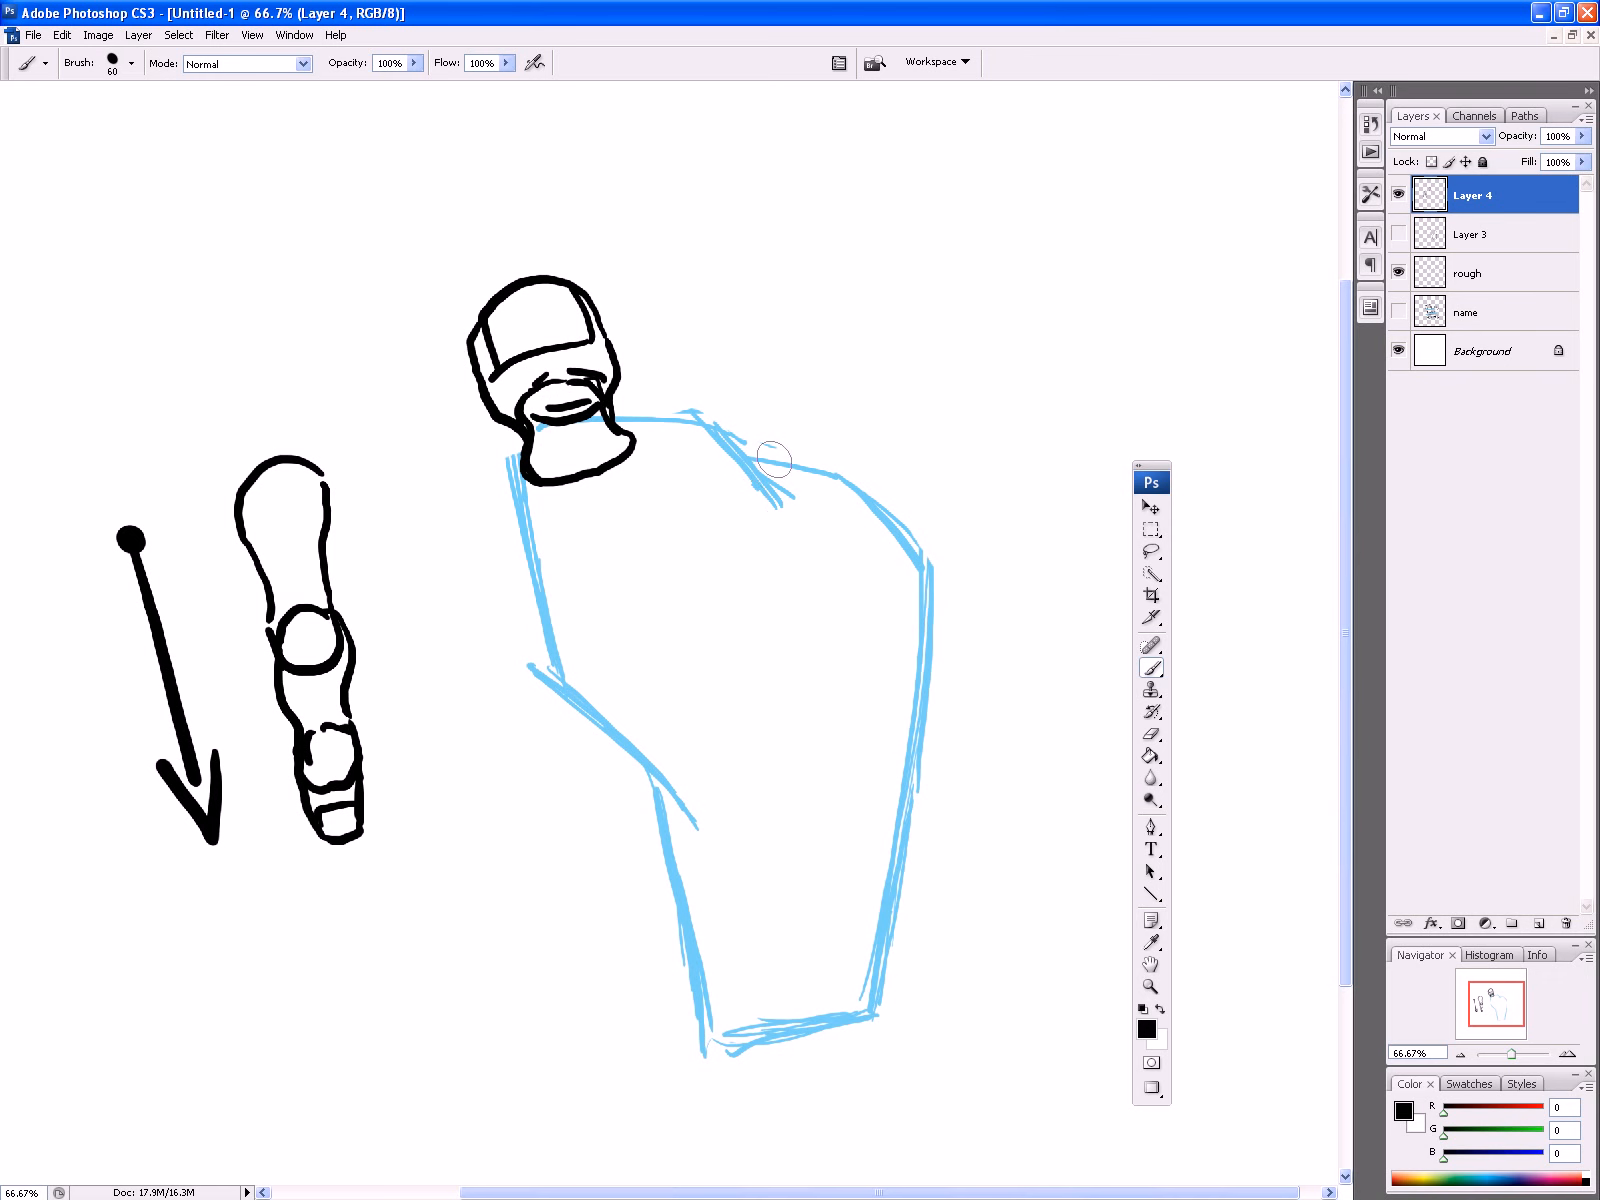
Step: Draw a sweeping guide arc and a nearly straight guide line above the toes with brush size 45
mouse_move(520, 172)
mouse_down()
mouse_move(650, 179)
mouse_move(1065, 433)
mouse_up()
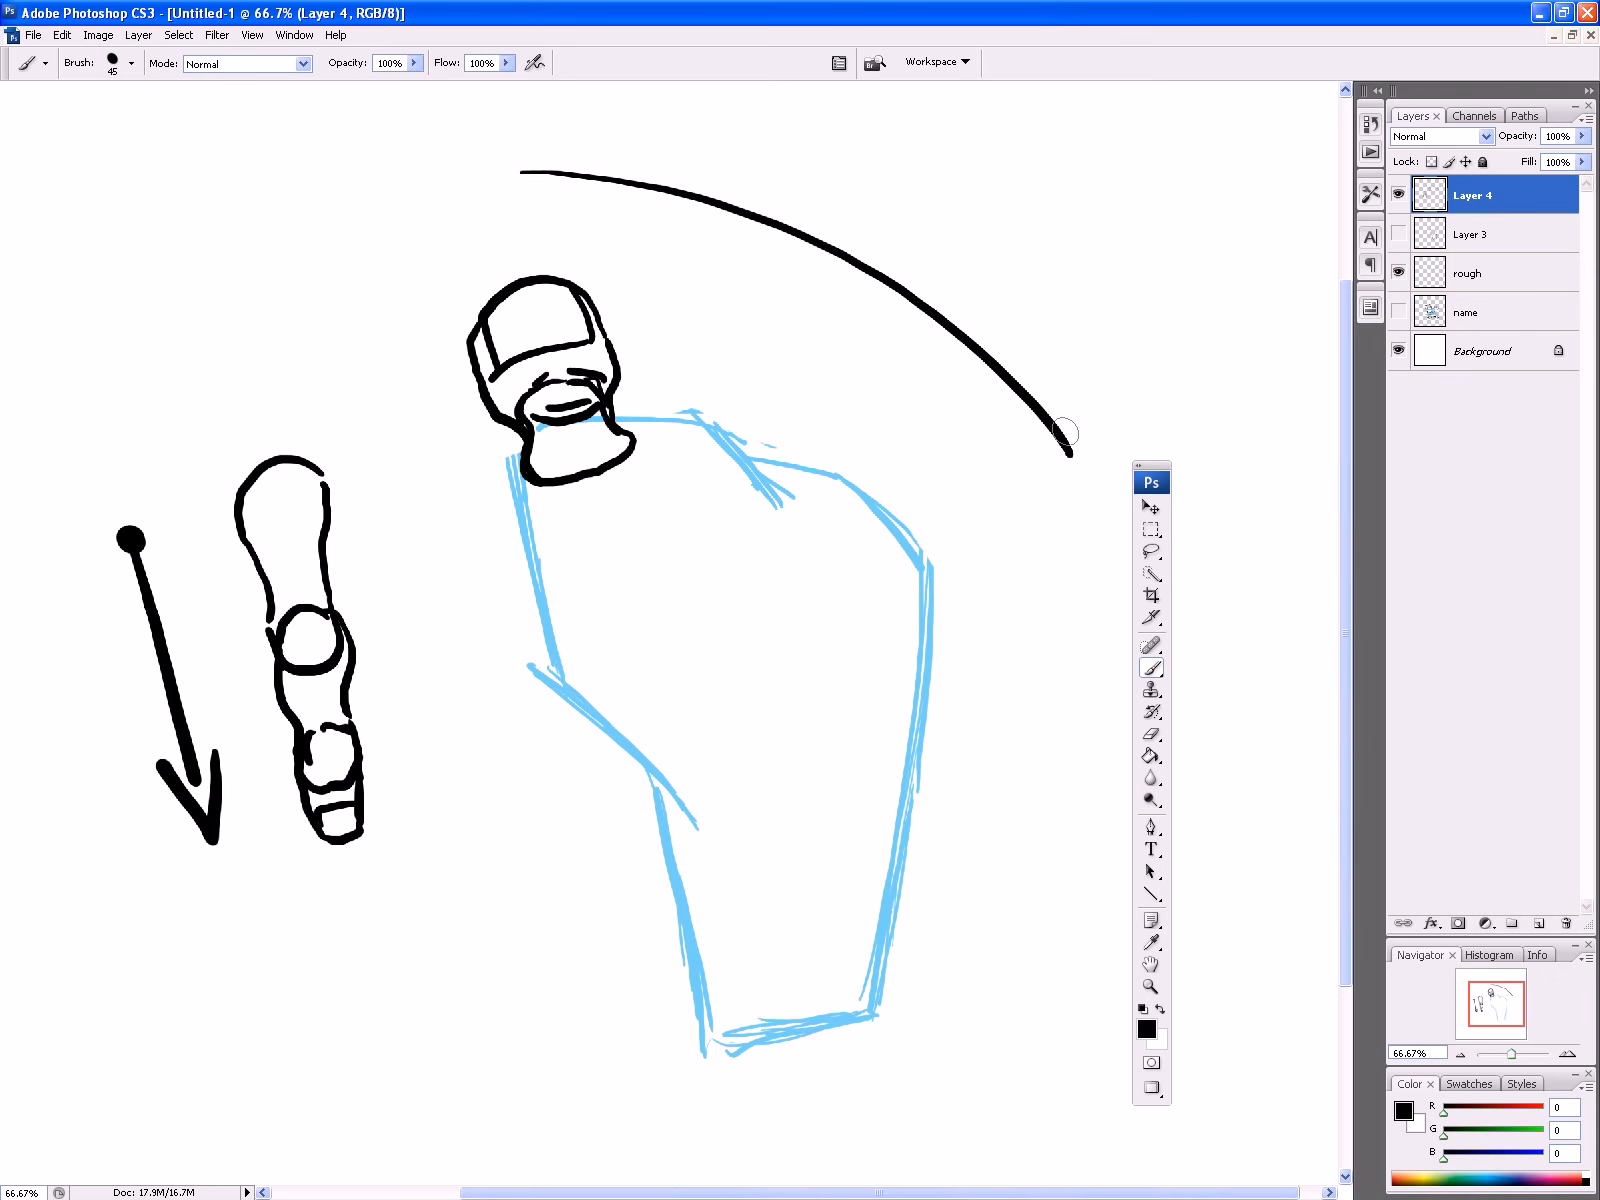
drag(1022, 148, 495, 124)
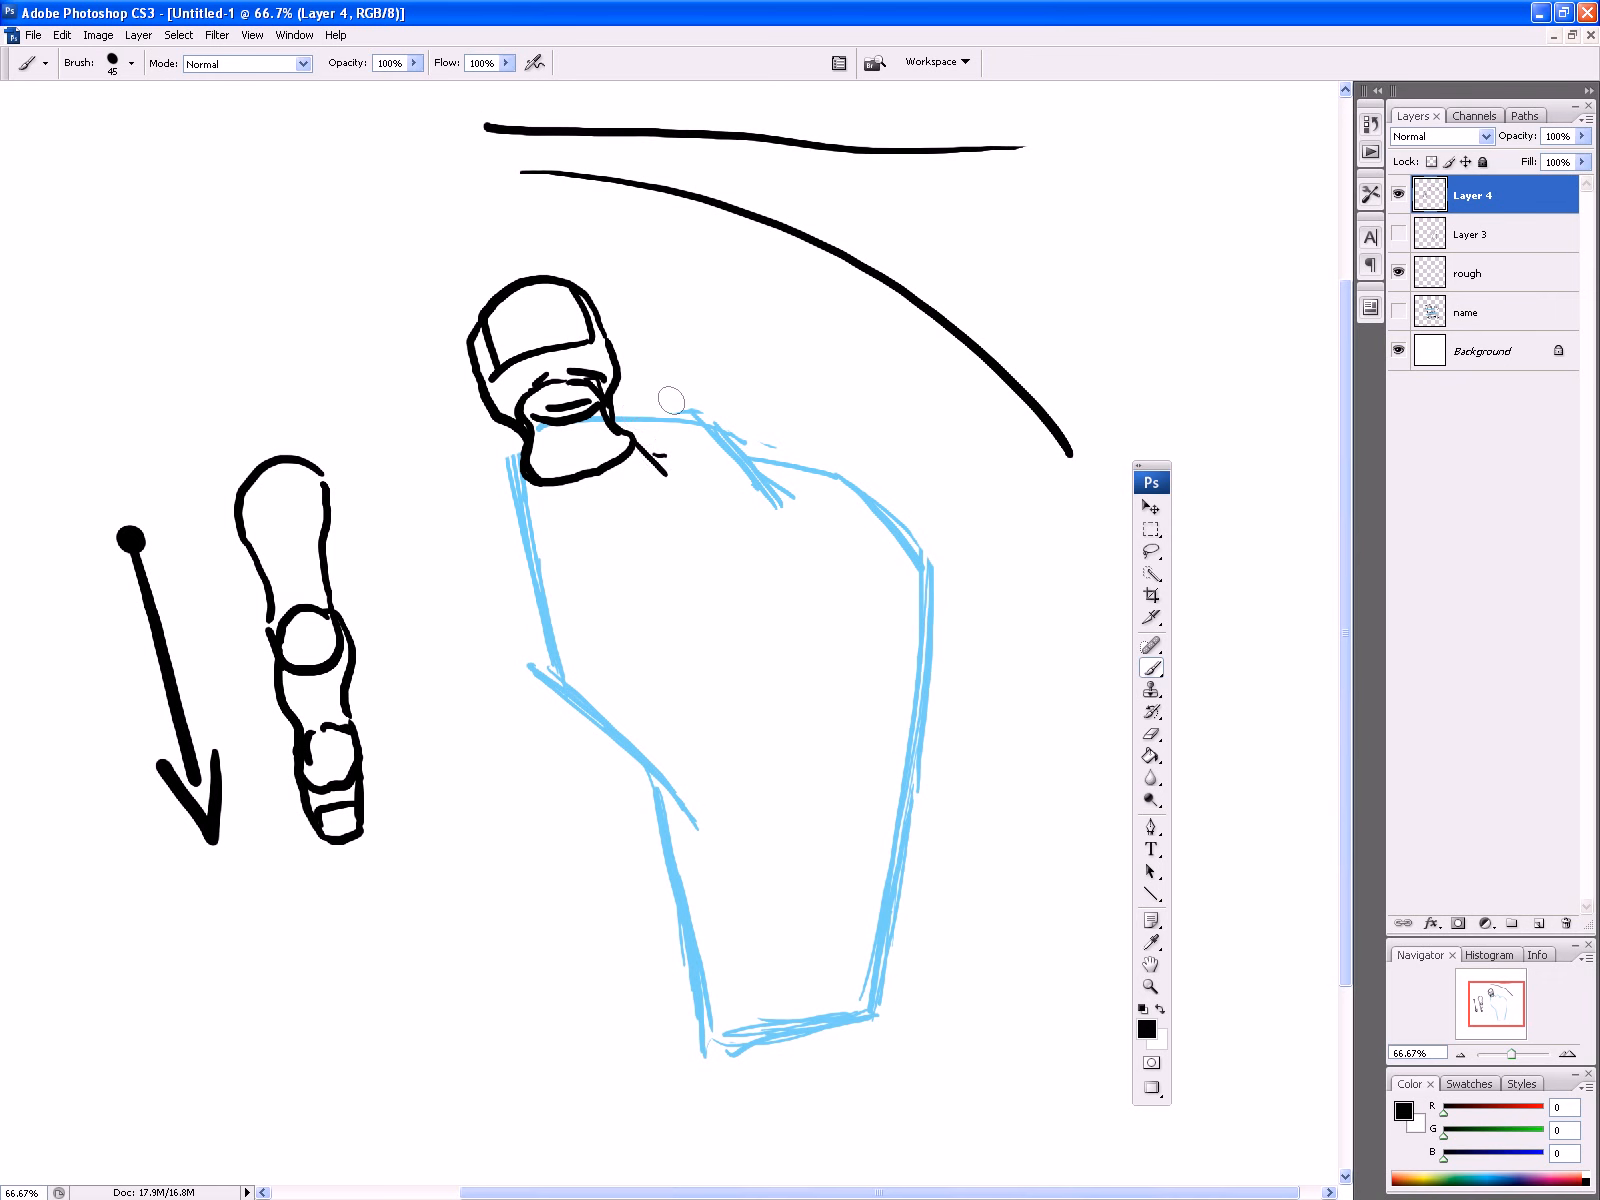
Step: Draw the four smaller toes descending along the outline's front edge, and give each one a nail
drag(657, 455, 670, 405)
mouse_move(737, 467)
mouse_down()
mouse_move(722, 424)
mouse_move(685, 412)
mouse_move(716, 498)
mouse_move(731, 380)
mouse_move(674, 400)
mouse_move(805, 470)
mouse_move(800, 515)
mouse_move(768, 512)
mouse_move(817, 395)
mouse_move(752, 372)
mouse_move(757, 460)
mouse_move(845, 512)
mouse_move(866, 558)
mouse_up()
mouse_move(838, 501)
mouse_down()
mouse_move(892, 461)
mouse_move(896, 476)
mouse_up()
mouse_move(898, 492)
mouse_down()
mouse_move(888, 540)
mouse_move(940, 545)
mouse_move(946, 522)
mouse_move(924, 497)
mouse_up()
drag(927, 572, 937, 605)
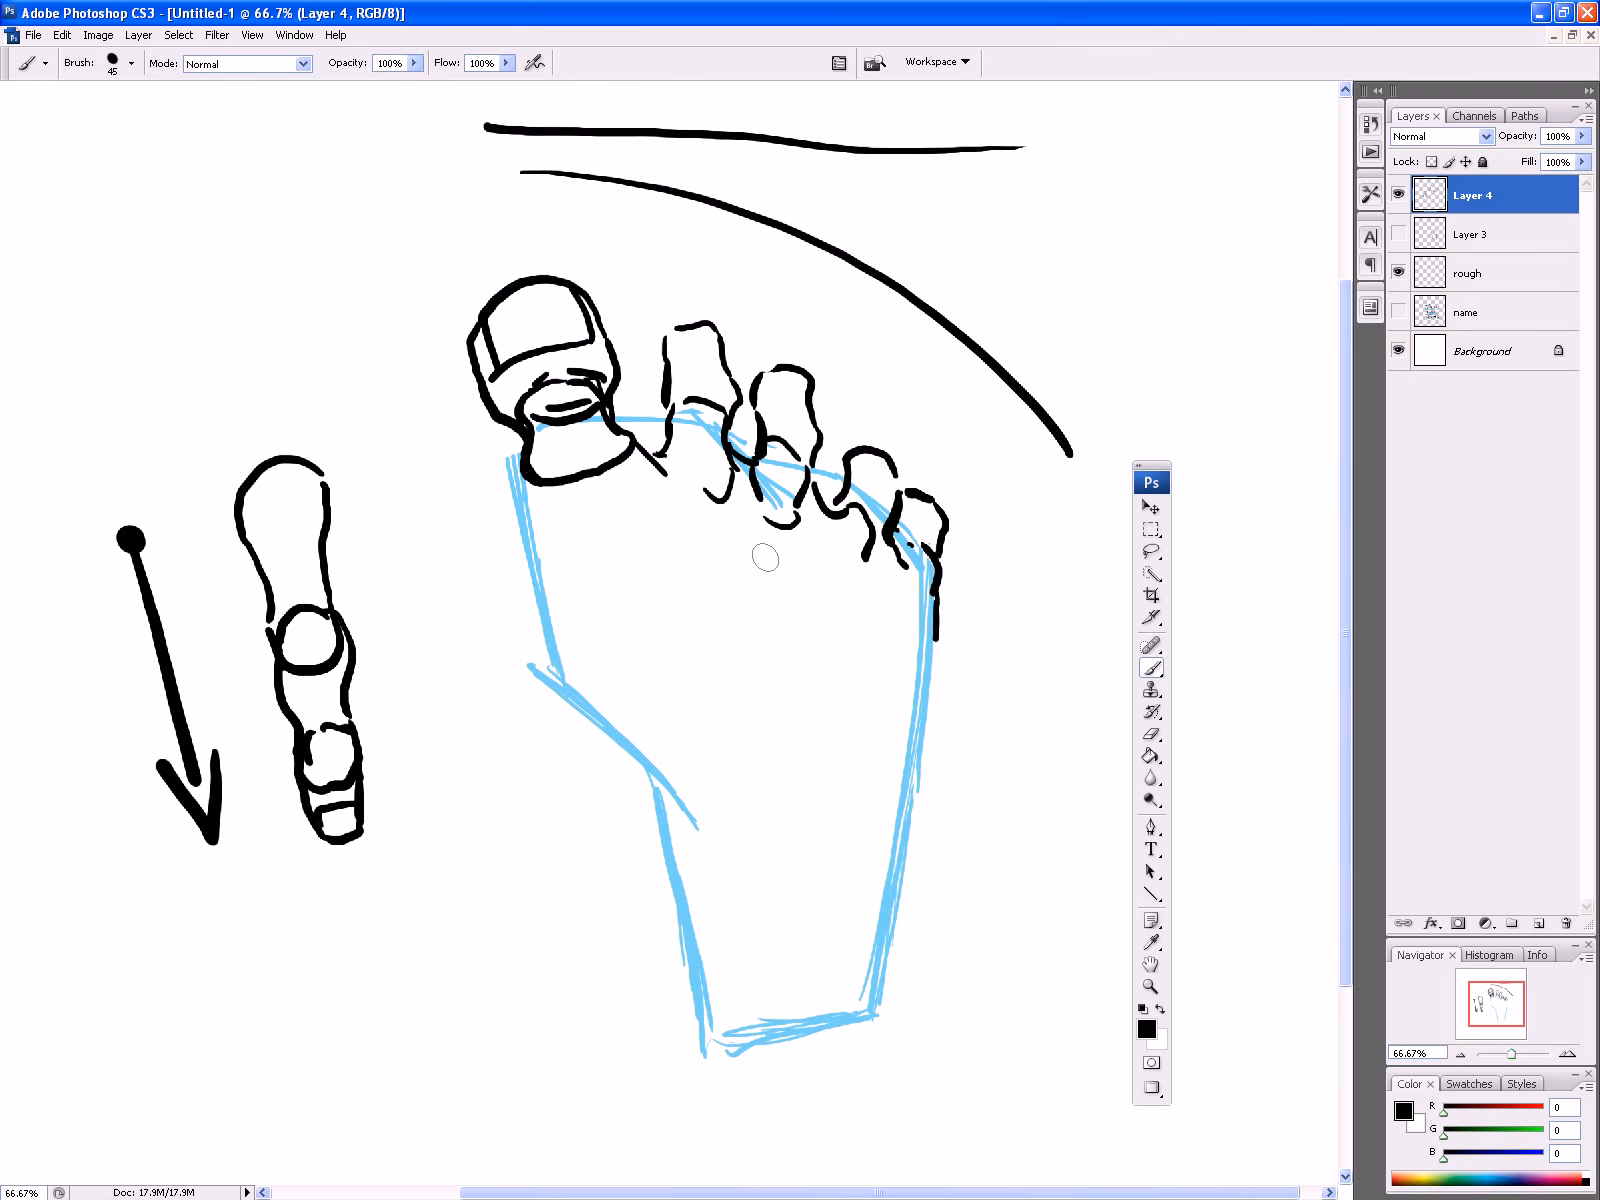
mouse_move(717, 335)
mouse_down()
mouse_move(679, 342)
mouse_move(772, 403)
mouse_move(793, 387)
mouse_move(943, 551)
mouse_up()
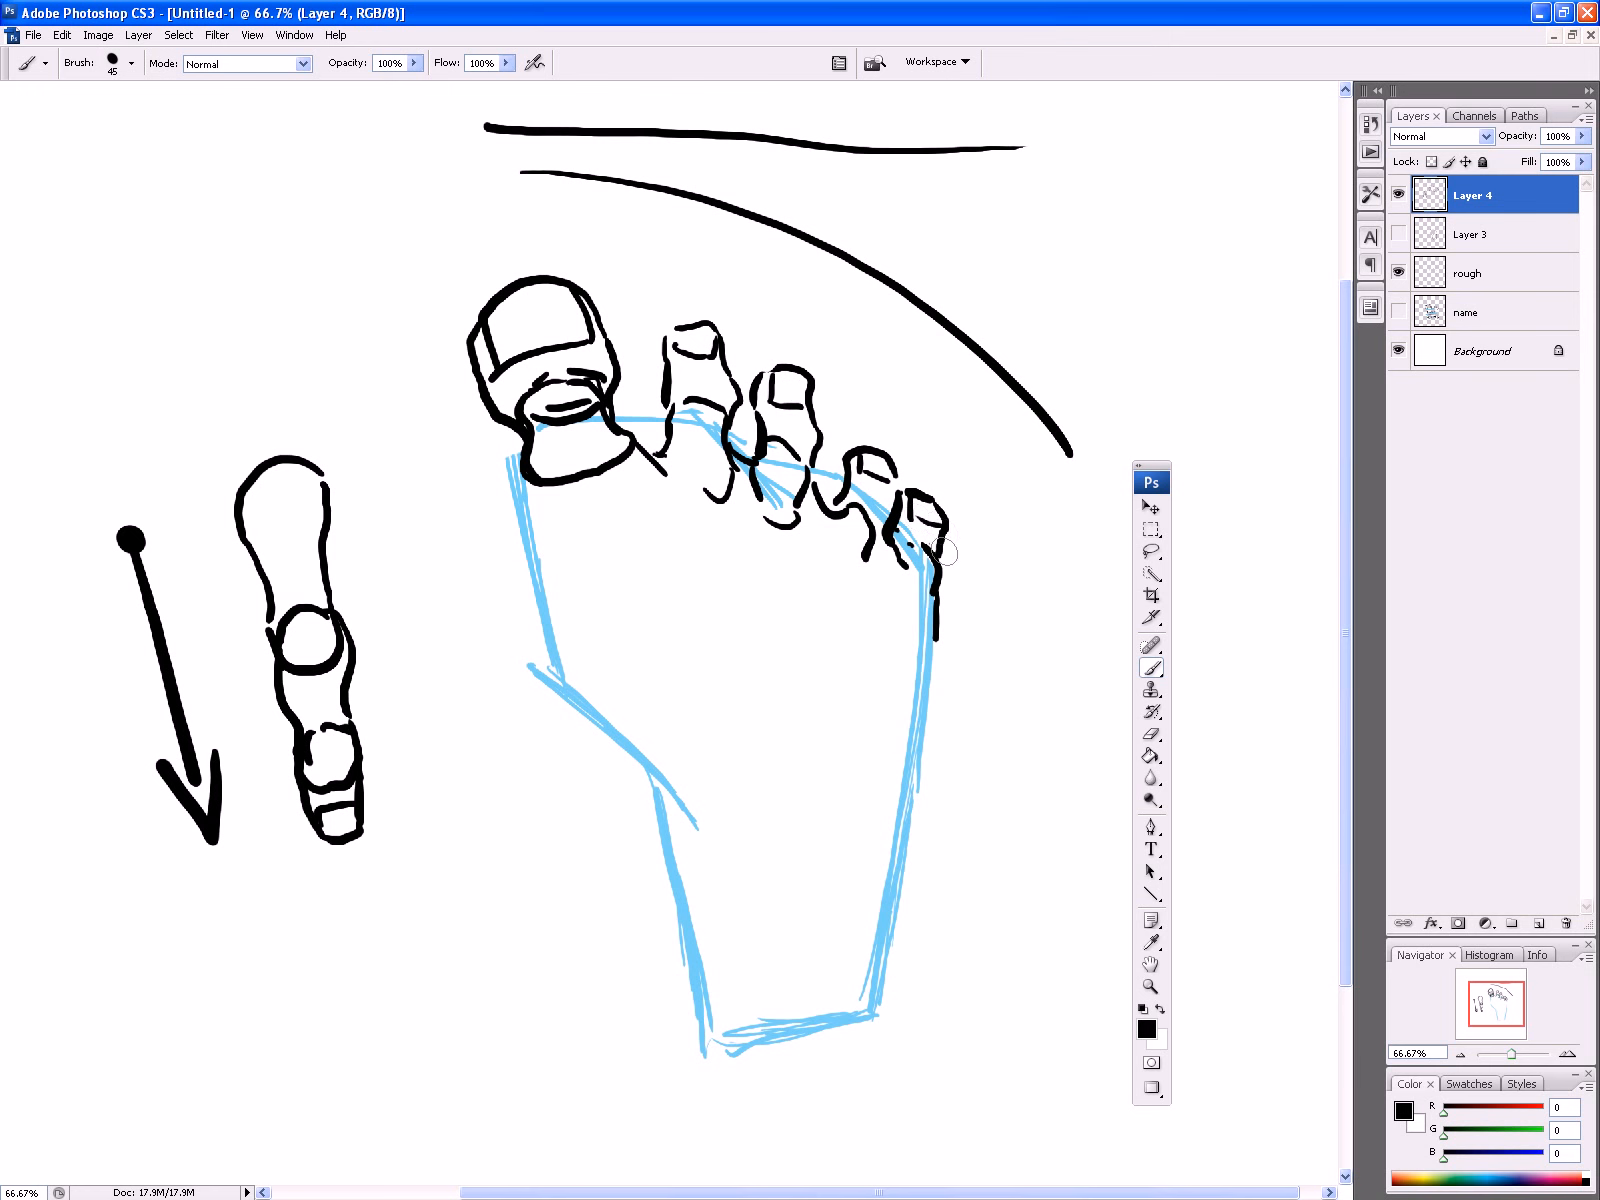
drag(705, 325, 668, 340)
Step: Ink the foot's inner side, outer side and heel along the blue rough outline
mouse_move(517, 440)
mouse_down()
mouse_move(525, 600)
mouse_move(547, 665)
mouse_move(646, 744)
mouse_move(667, 791)
mouse_up()
mouse_move(629, 740)
mouse_down()
mouse_move(677, 895)
mouse_move(662, 1012)
mouse_move(701, 1026)
mouse_up()
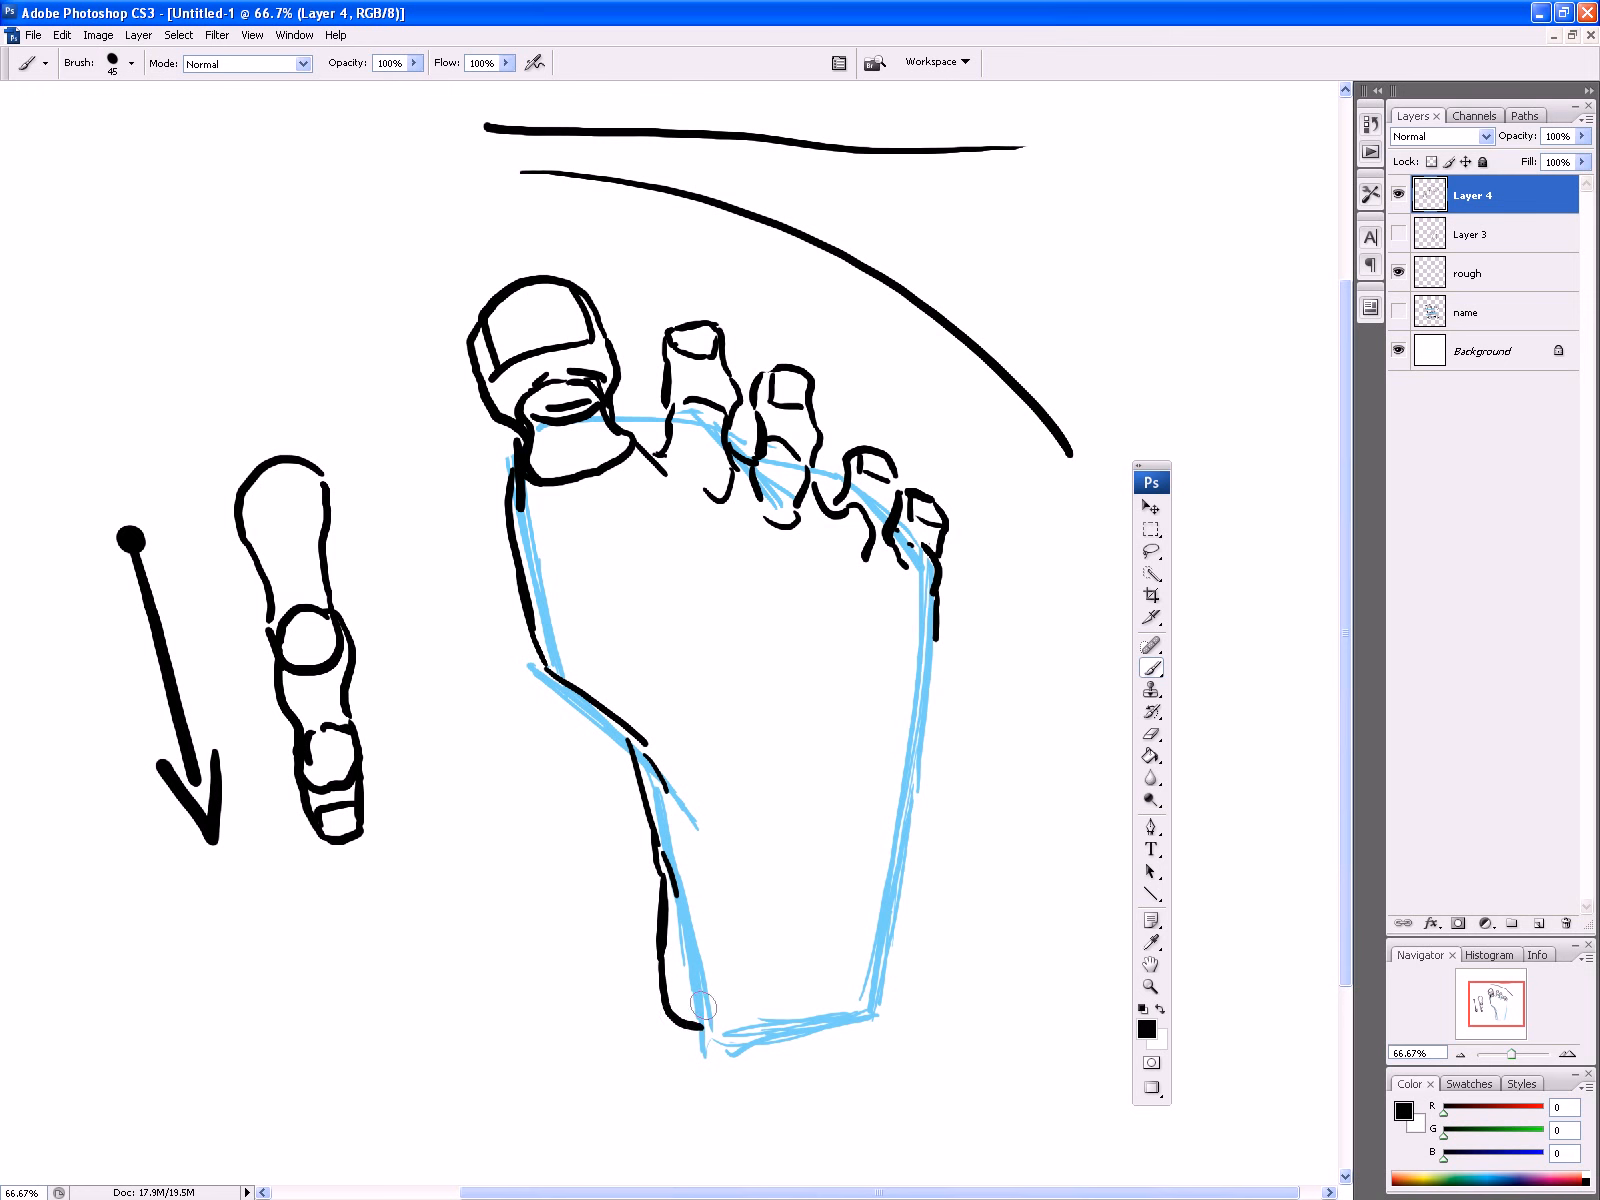
mouse_move(925, 608)
mouse_down()
mouse_move(929, 695)
mouse_move(885, 814)
mouse_move(899, 958)
mouse_move(745, 1030)
mouse_up()
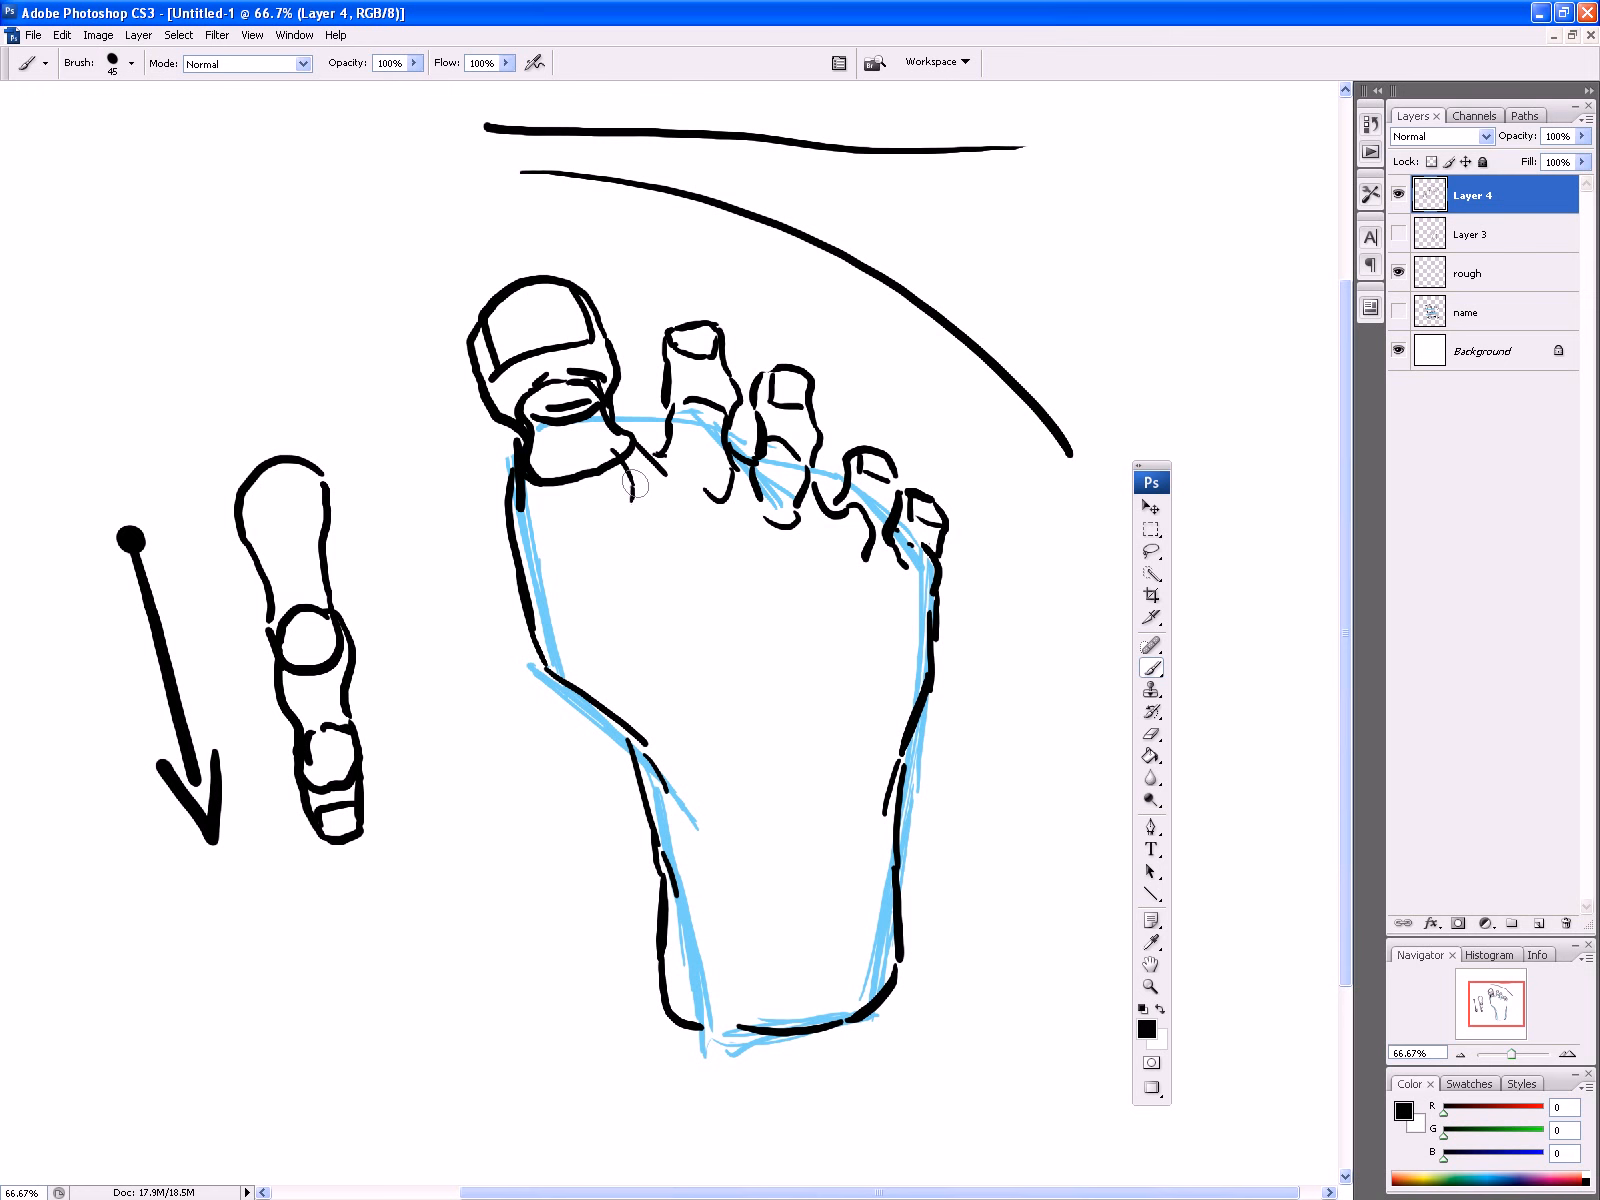
Step: Add tendon and crease lines running from the toes into the foot, and reinforce the second toe's inner contour
mouse_move(630, 482)
mouse_down()
mouse_move(645, 582)
mouse_move(547, 490)
mouse_up()
mouse_move(632, 486)
mouse_down()
mouse_move(651, 561)
mouse_move(650, 507)
mouse_move(677, 473)
mouse_move(703, 490)
mouse_move(740, 476)
mouse_move(744, 602)
mouse_up()
drag(740, 515, 781, 640)
drag(800, 525, 801, 676)
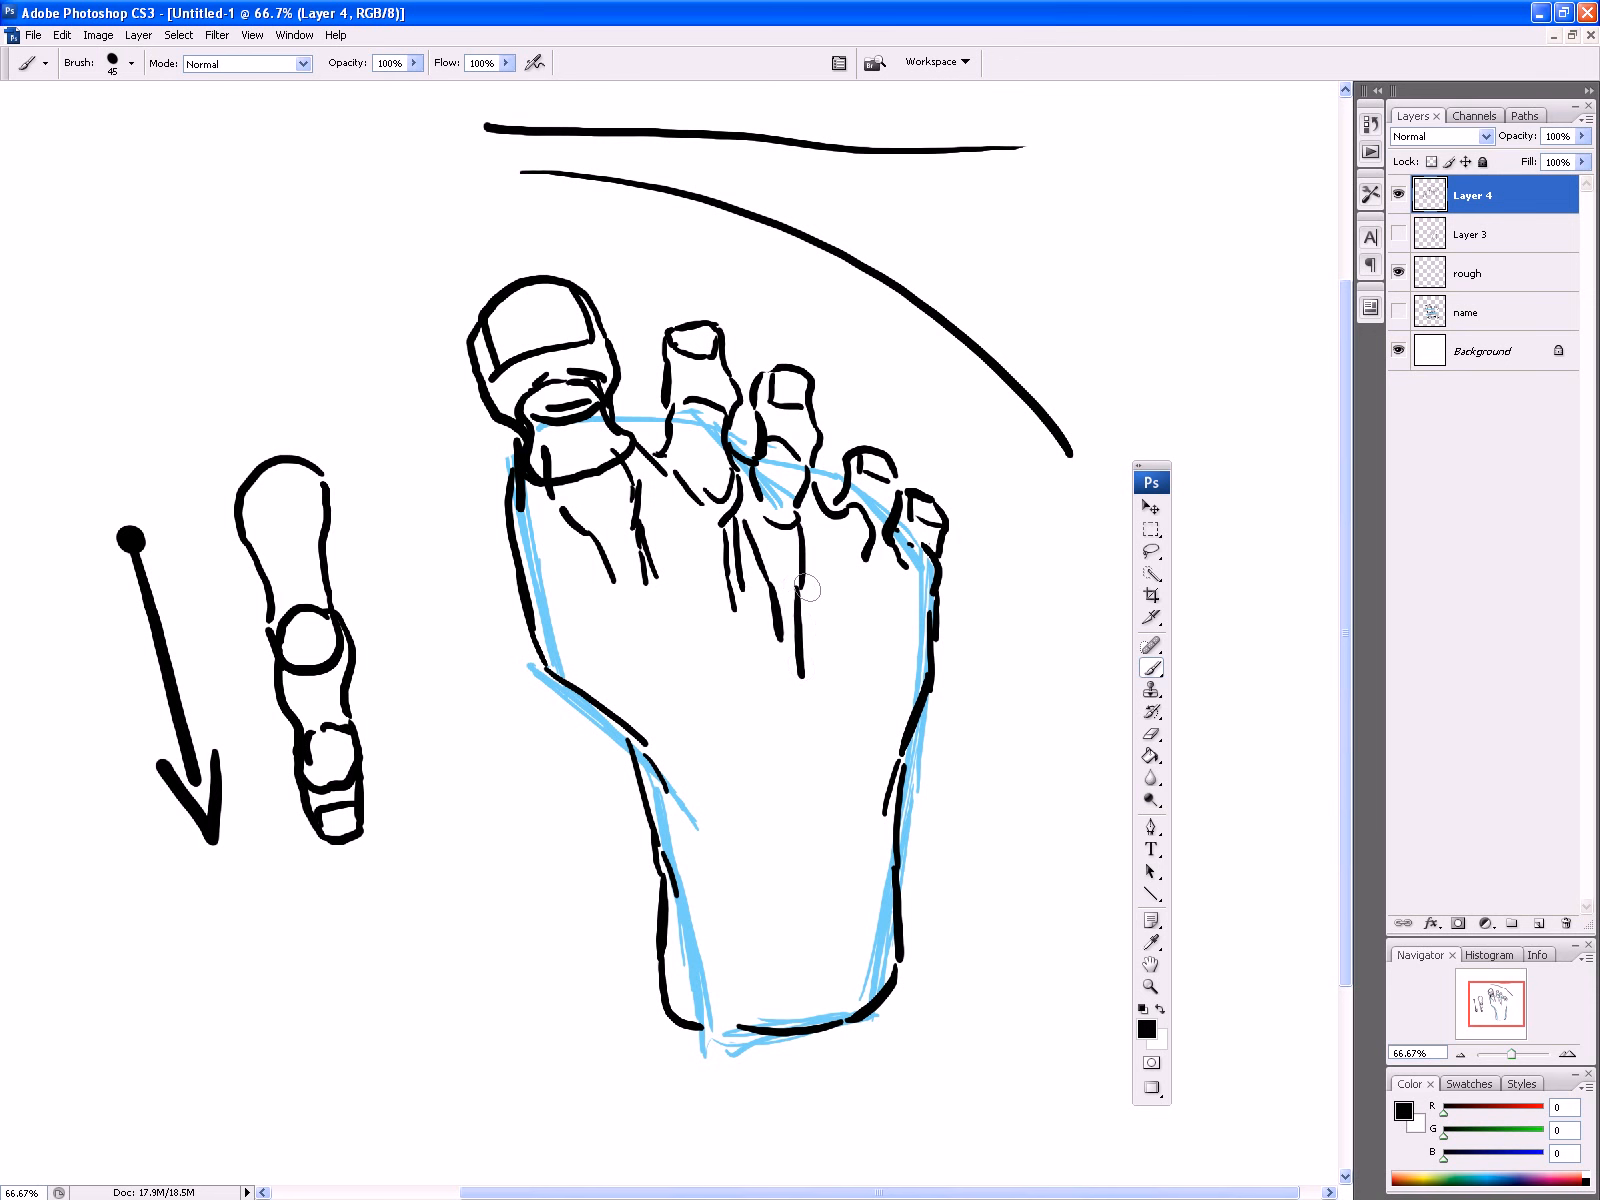
mouse_move(861, 563)
mouse_down()
mouse_move(856, 606)
mouse_move(912, 666)
mouse_up()
drag(918, 664, 886, 724)
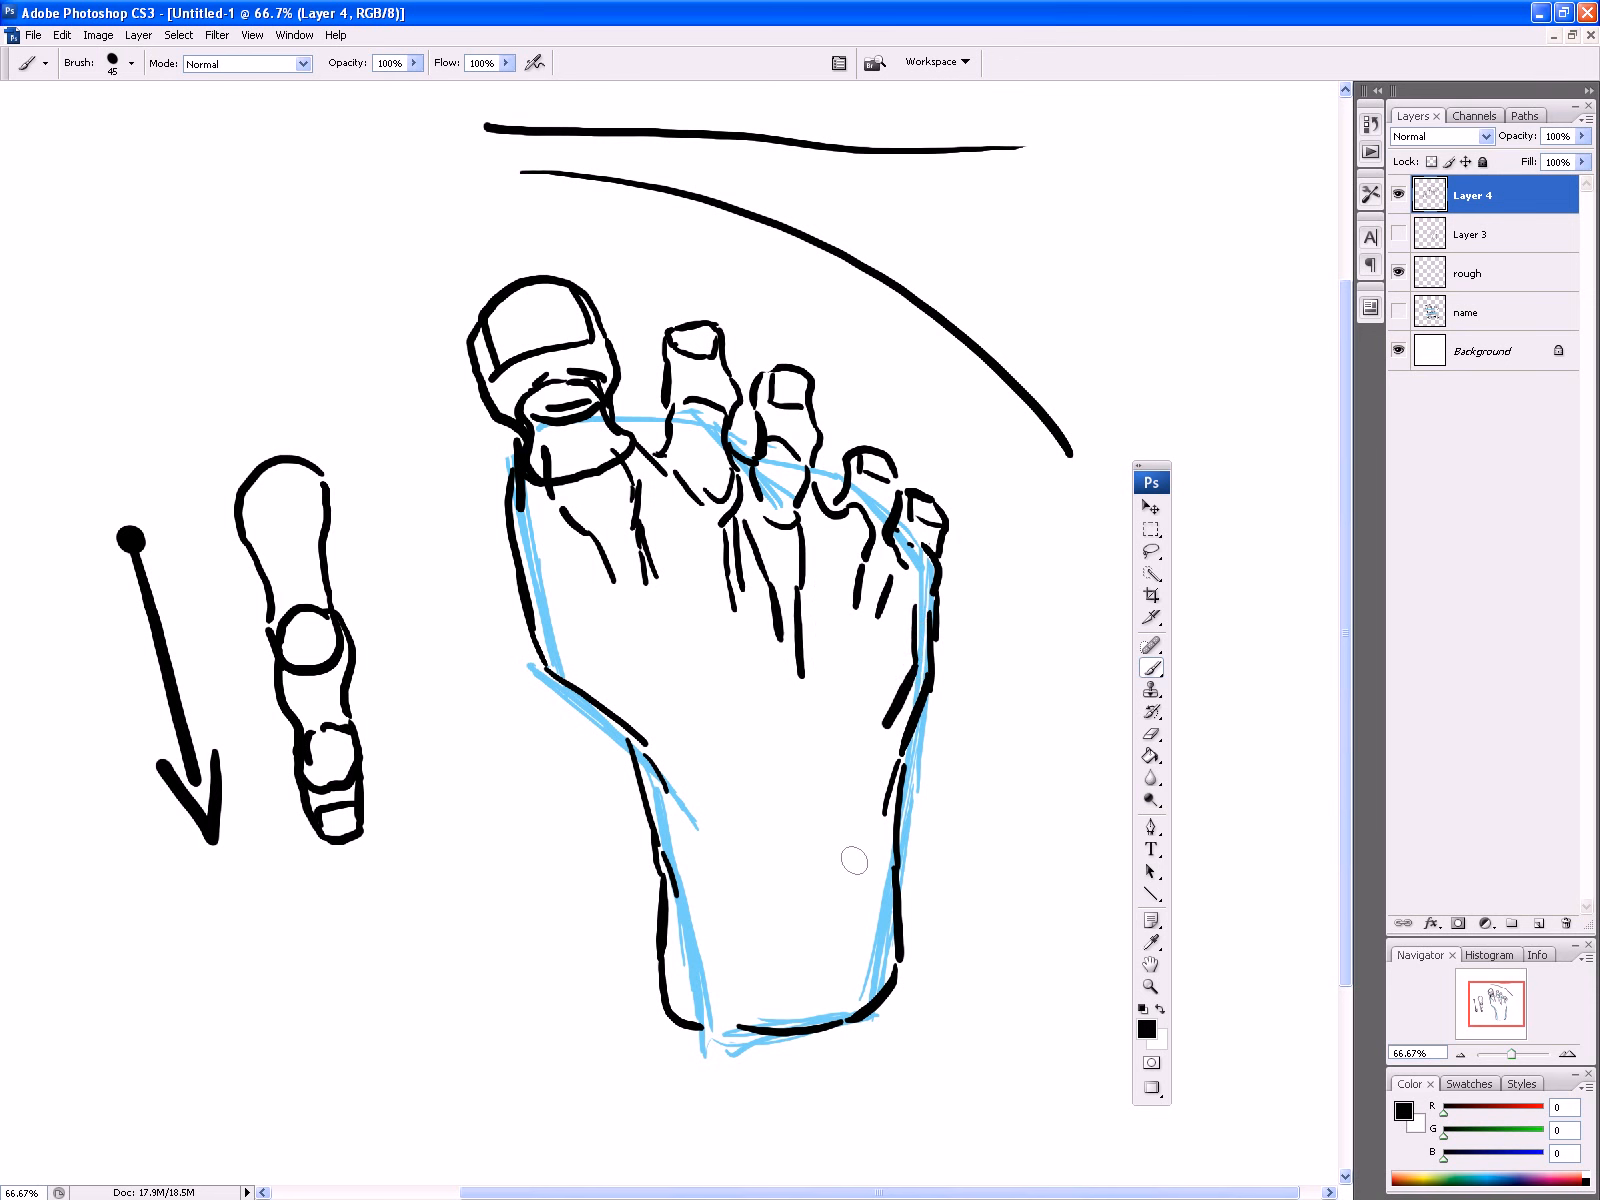
drag(679, 571, 677, 644)
drag(676, 650, 680, 681)
mouse_move(664, 428)
mouse_down()
mouse_move(654, 454)
mouse_move(668, 332)
mouse_move(702, 324)
mouse_up()
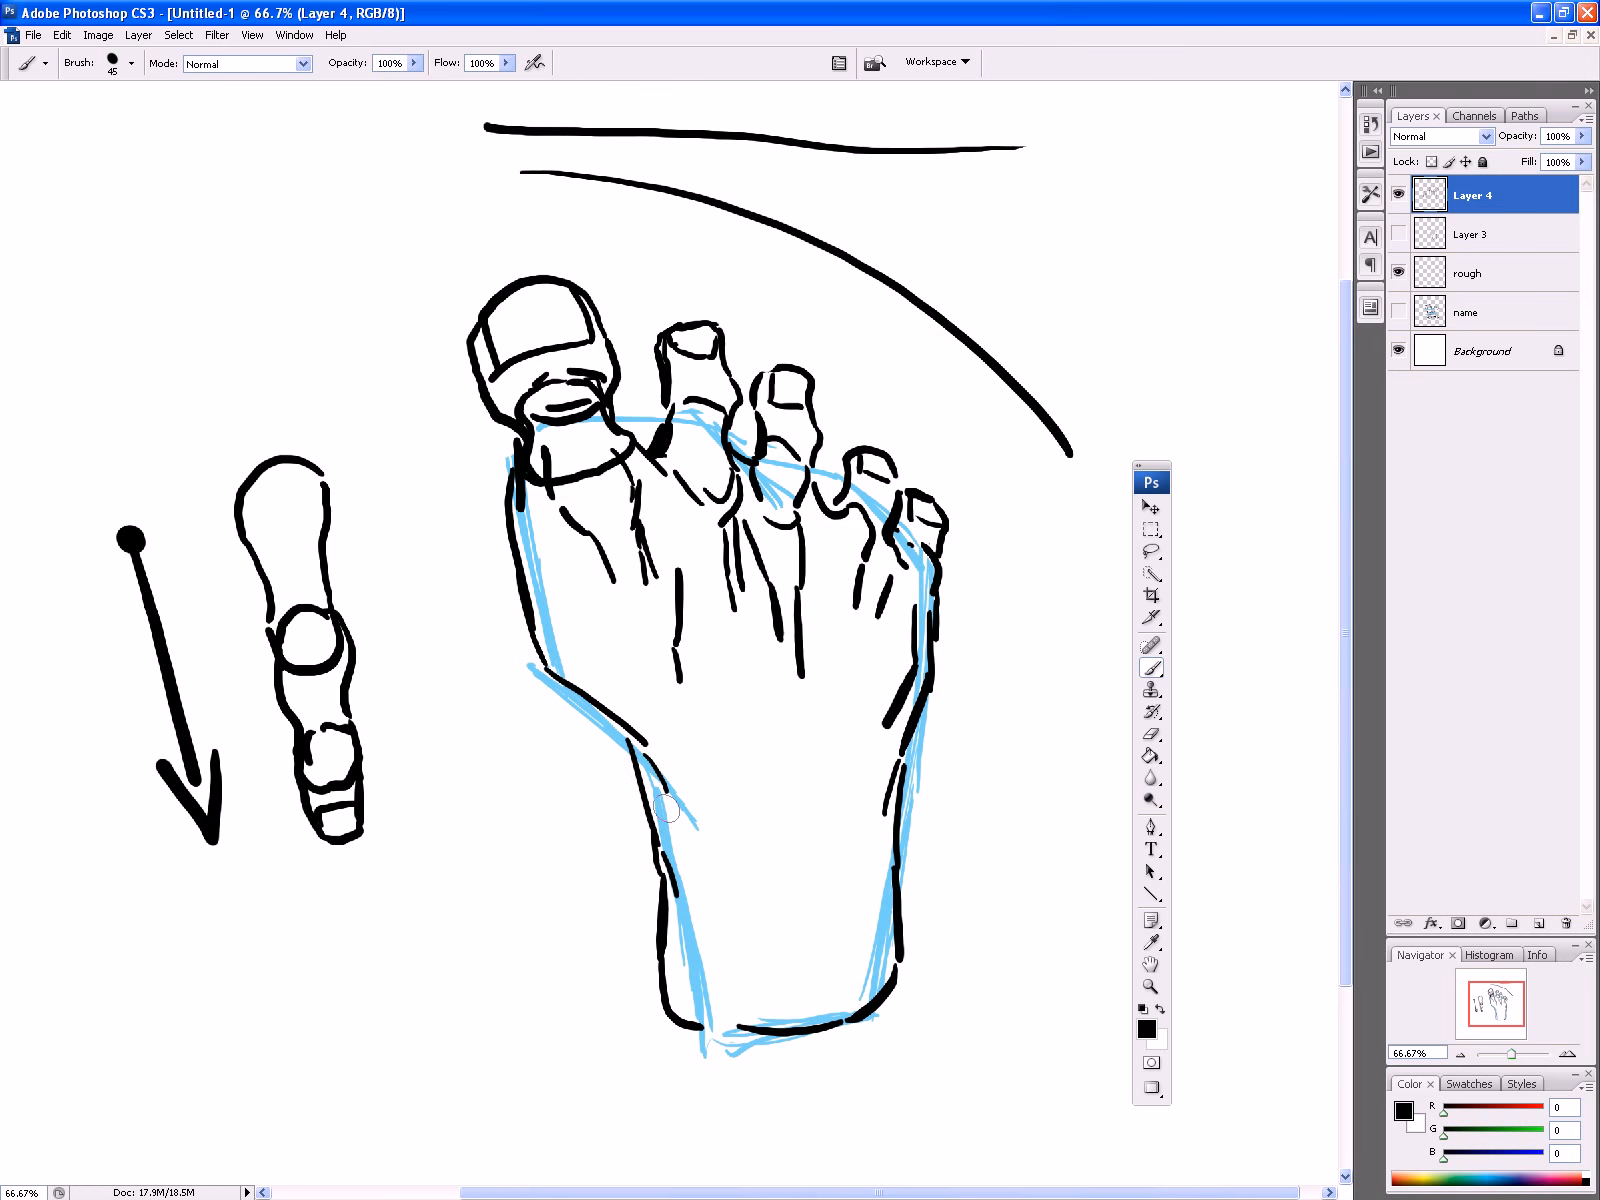
Step: Hide the rough layer, and refine the foot with extra strokes on the second toe's tip, the tendons and the arch
click(1397, 270)
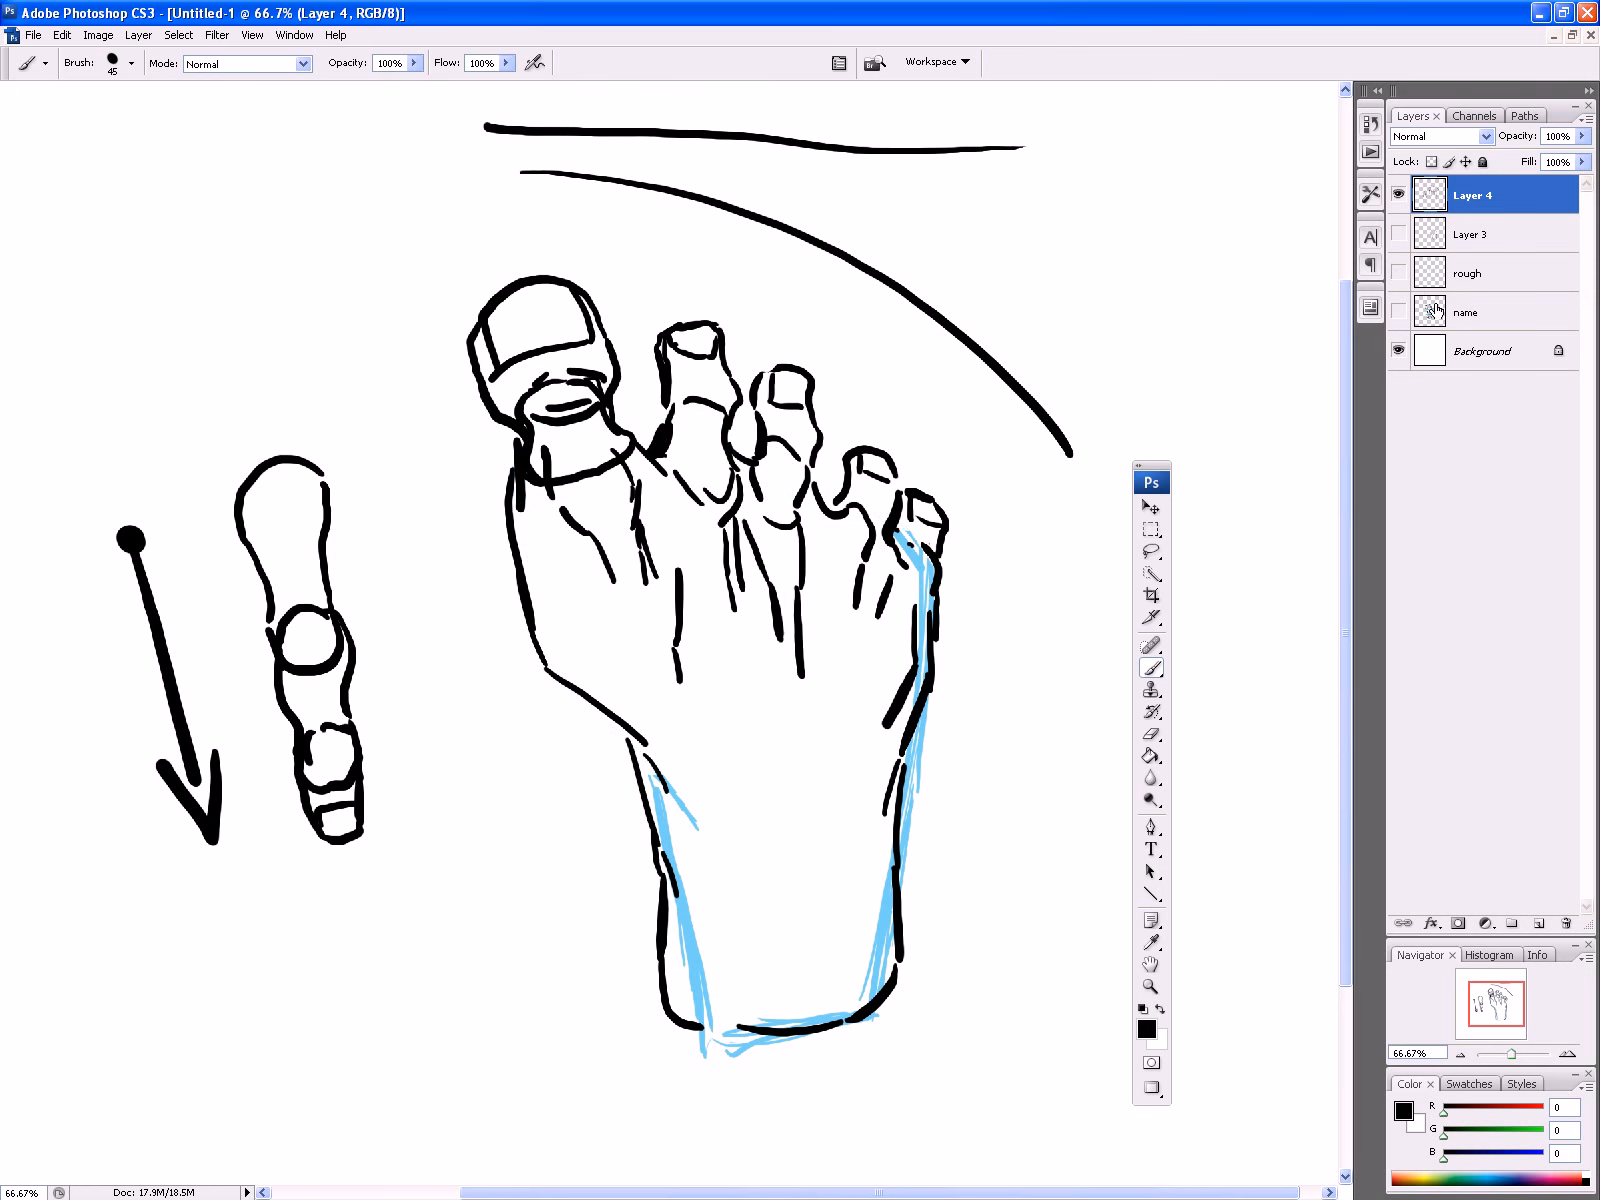
mouse_move(668, 355)
mouse_down()
mouse_move(690, 322)
mouse_move(726, 324)
mouse_up()
drag(815, 598, 823, 687)
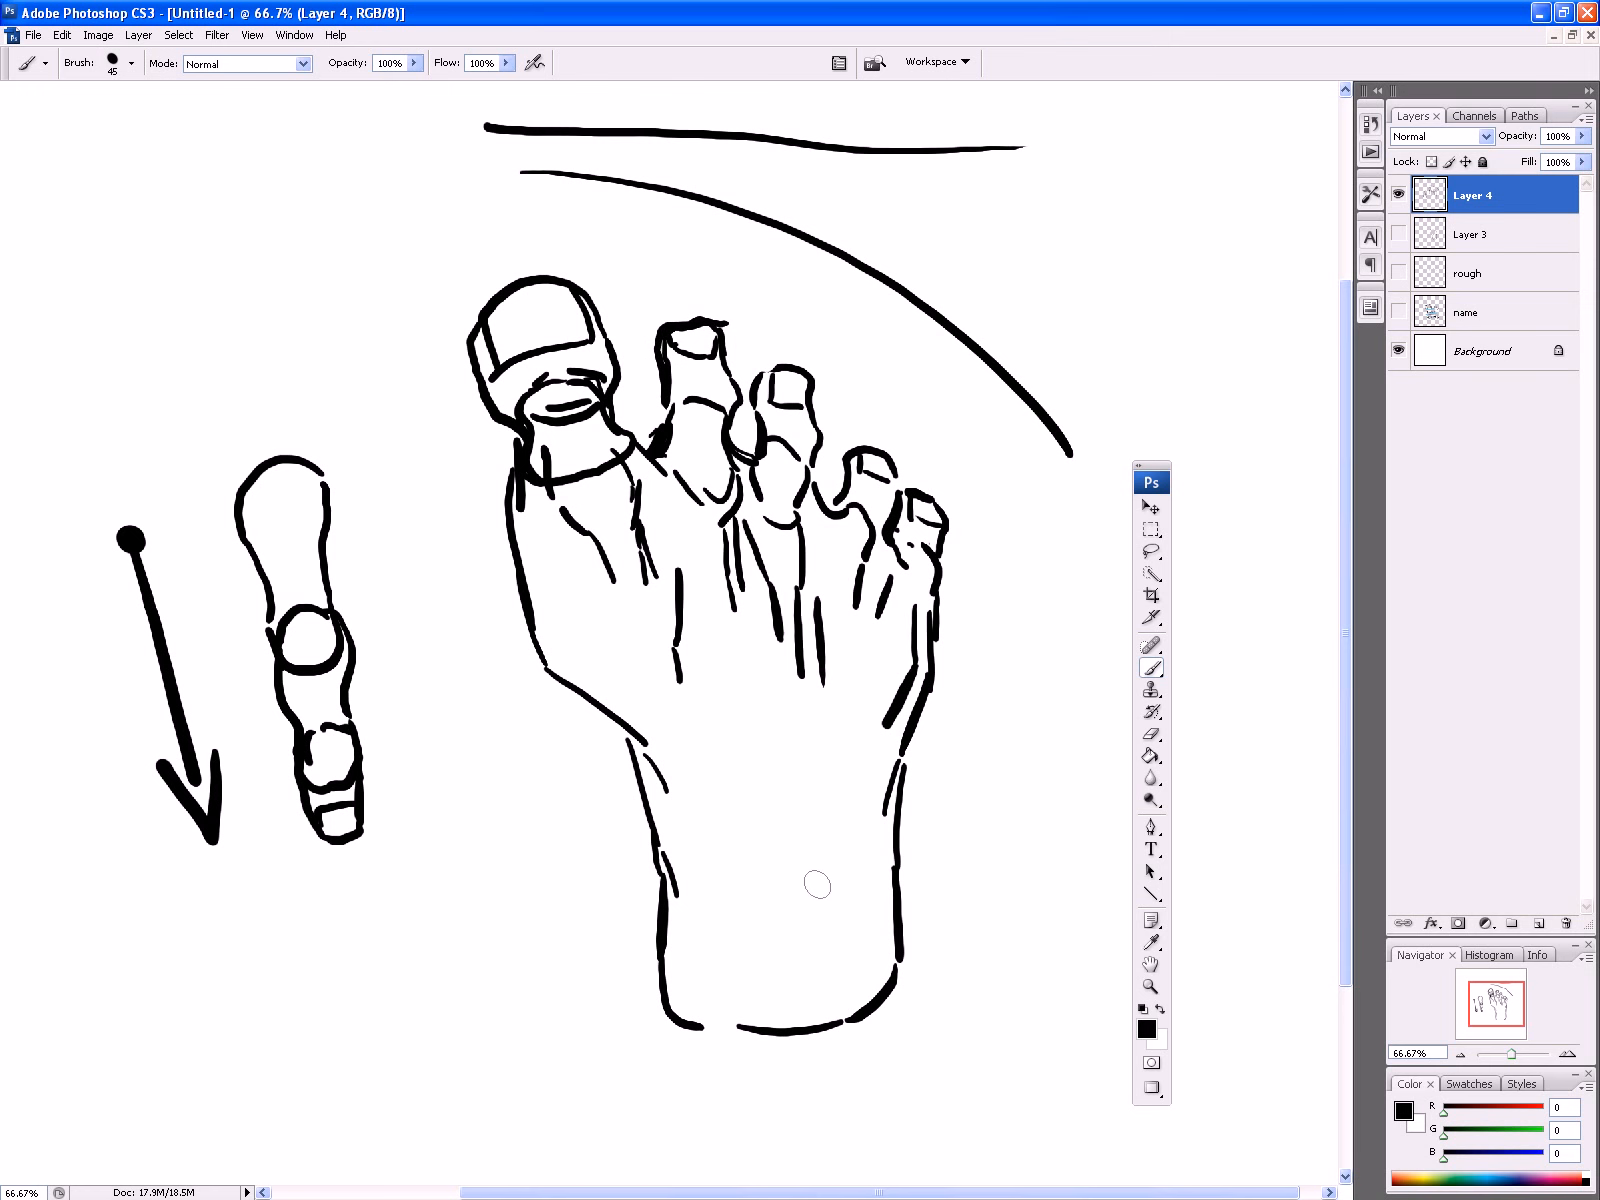
drag(651, 803, 677, 886)
Step: Hide Layer 4, create a new layer, and sketch a low block shape with a sloping top and a flat base
click(1399, 196)
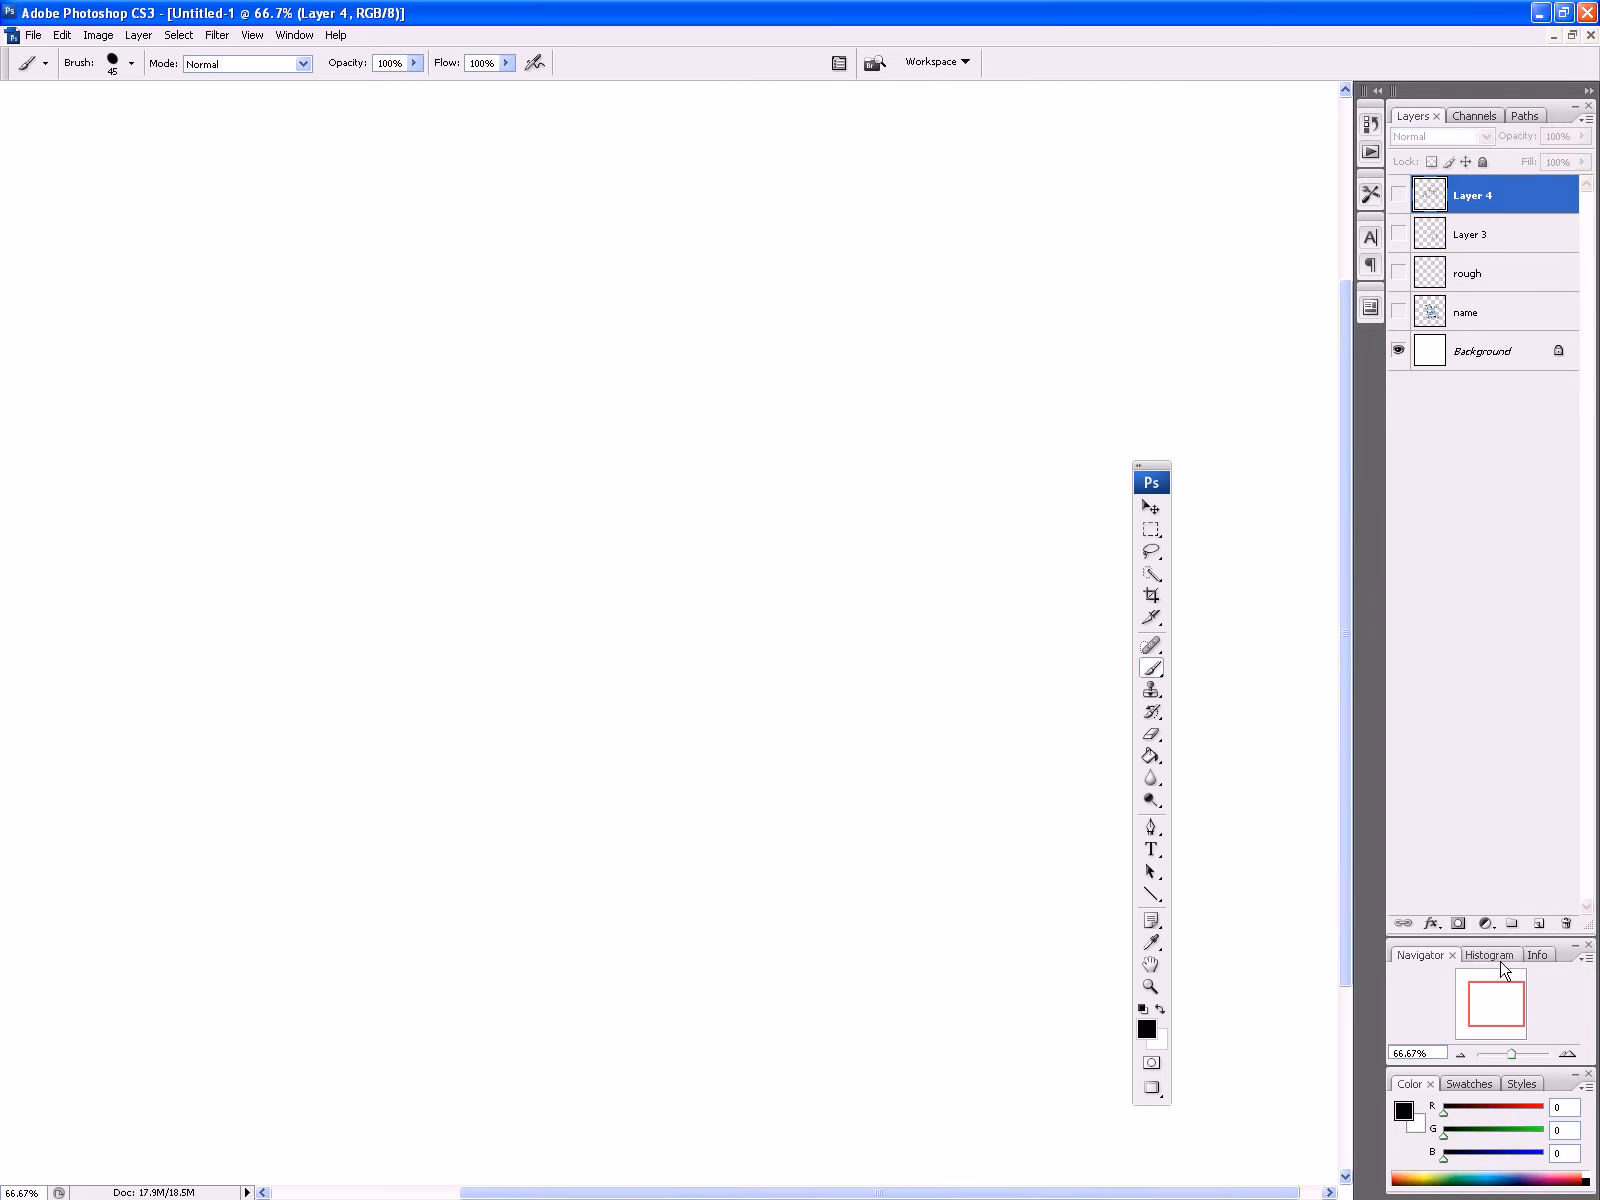
click(1538, 923)
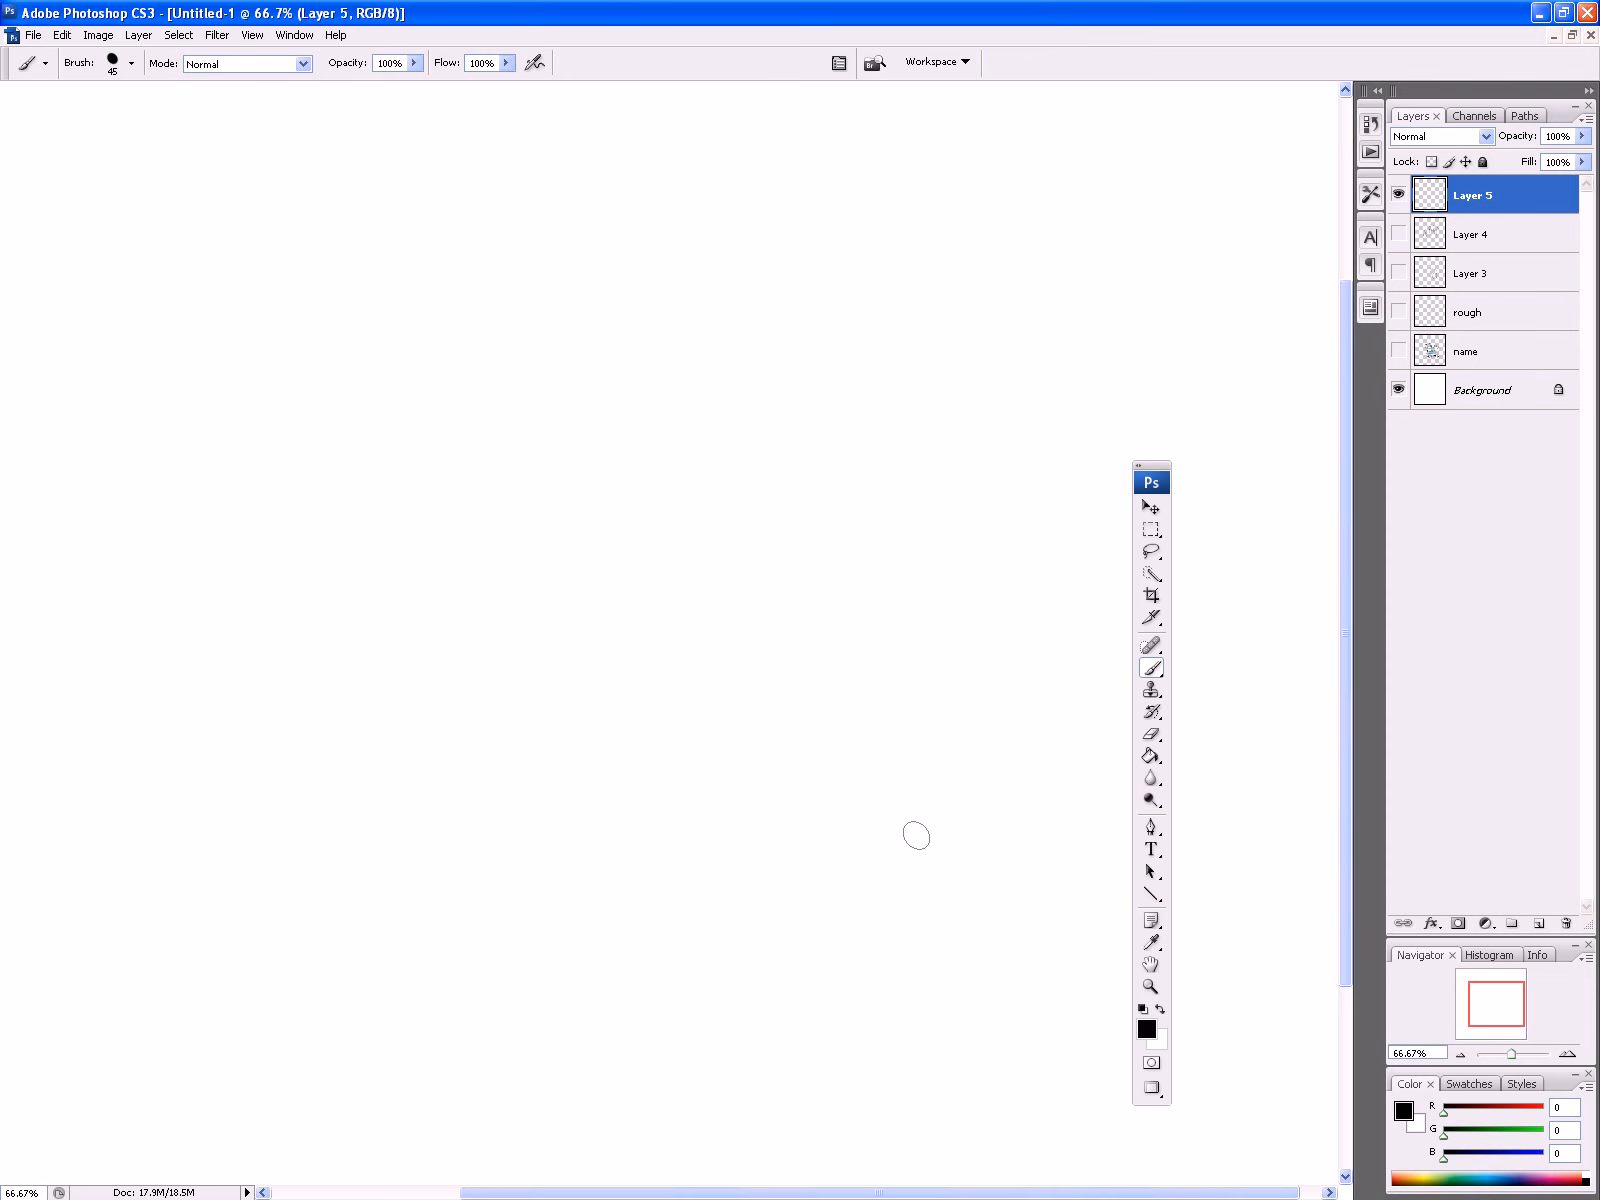
mouse_move(960, 835)
mouse_down()
mouse_move(680, 822)
mouse_move(942, 742)
mouse_move(931, 694)
mouse_move(546, 632)
mouse_up()
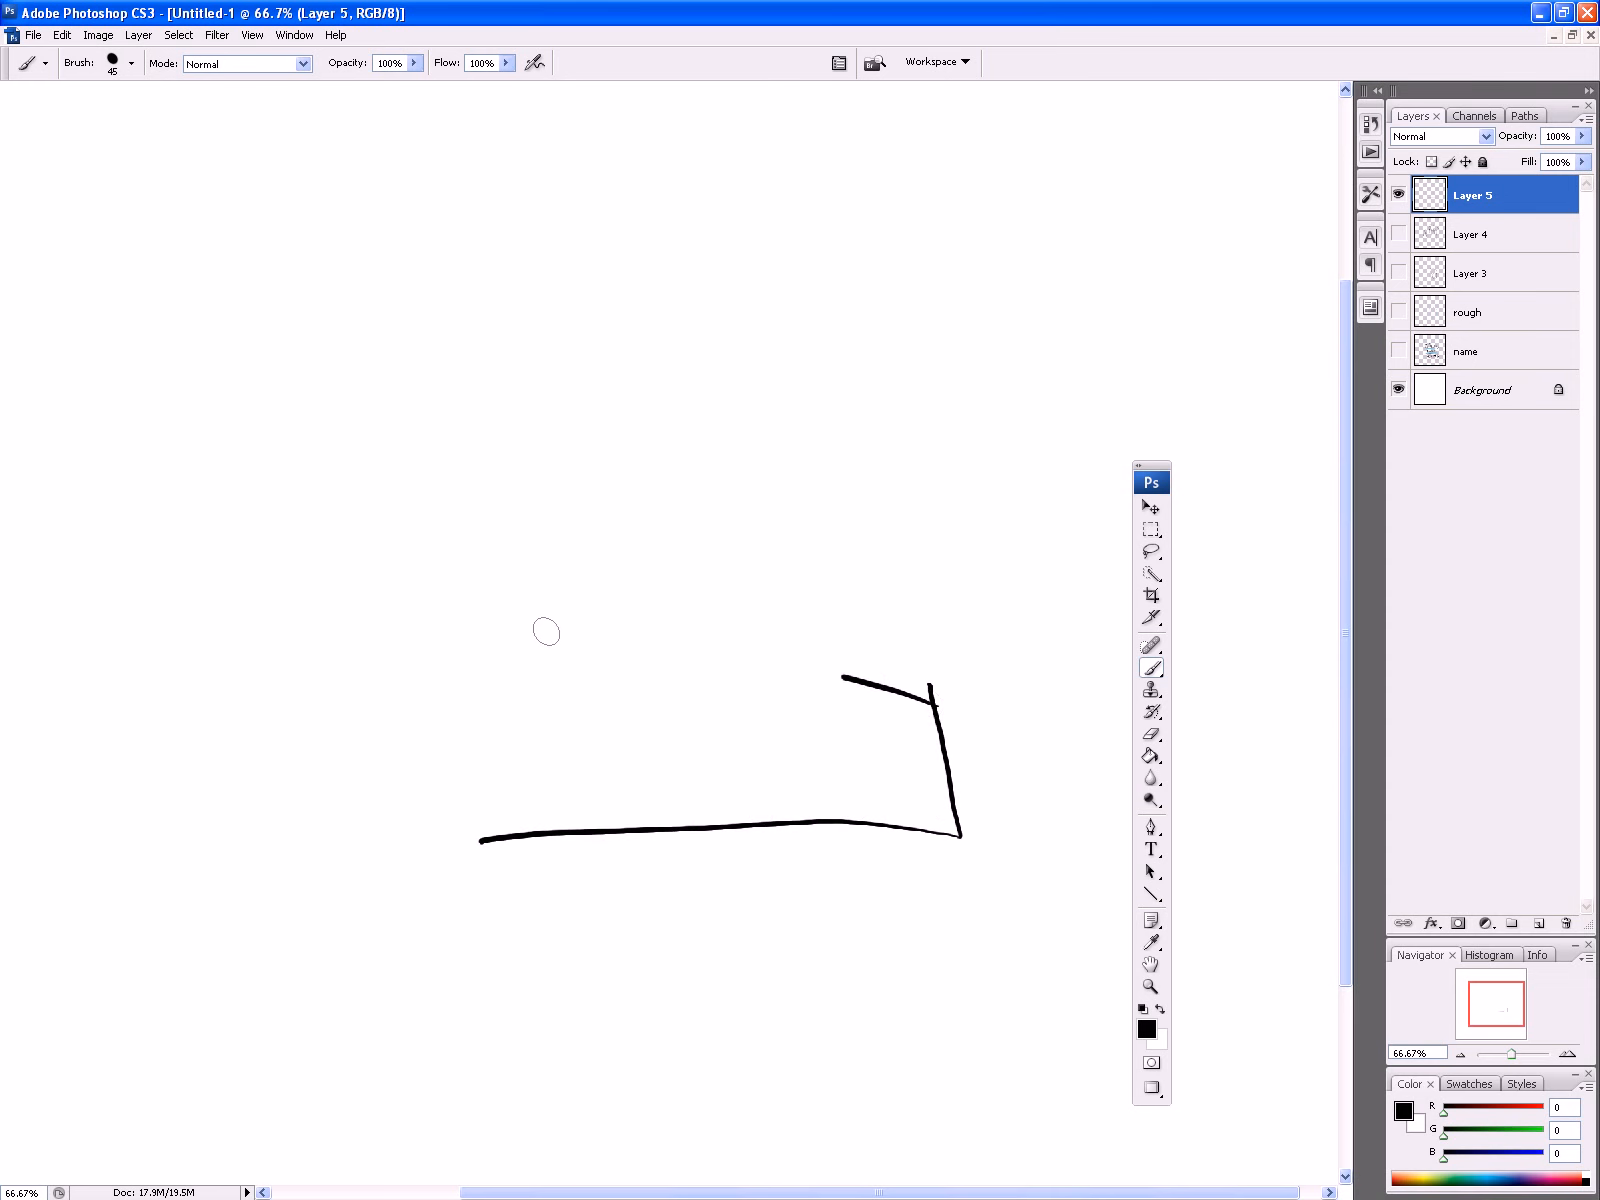
mouse_move(872, 678)
mouse_down()
mouse_move(393, 632)
mouse_move(330, 740)
mouse_up()
mouse_move(358, 645)
mouse_down()
mouse_move(313, 748)
mouse_move(328, 842)
mouse_up()
drag(333, 866, 735, 838)
Step: Draw a larger arched contour around the block shape, joining it to both sides near the base
mouse_move(951, 737)
mouse_down()
mouse_move(947, 760)
mouse_move(1011, 806)
mouse_move(1008, 724)
mouse_move(862, 579)
mouse_move(728, 518)
mouse_move(511, 517)
mouse_up()
mouse_move(630, 515)
mouse_down()
mouse_move(418, 528)
mouse_move(345, 590)
mouse_move(280, 742)
mouse_up()
drag(283, 752, 330, 808)
mouse_move(362, 678)
mouse_down()
mouse_move(598, 618)
mouse_move(930, 692)
mouse_move(958, 833)
mouse_up()
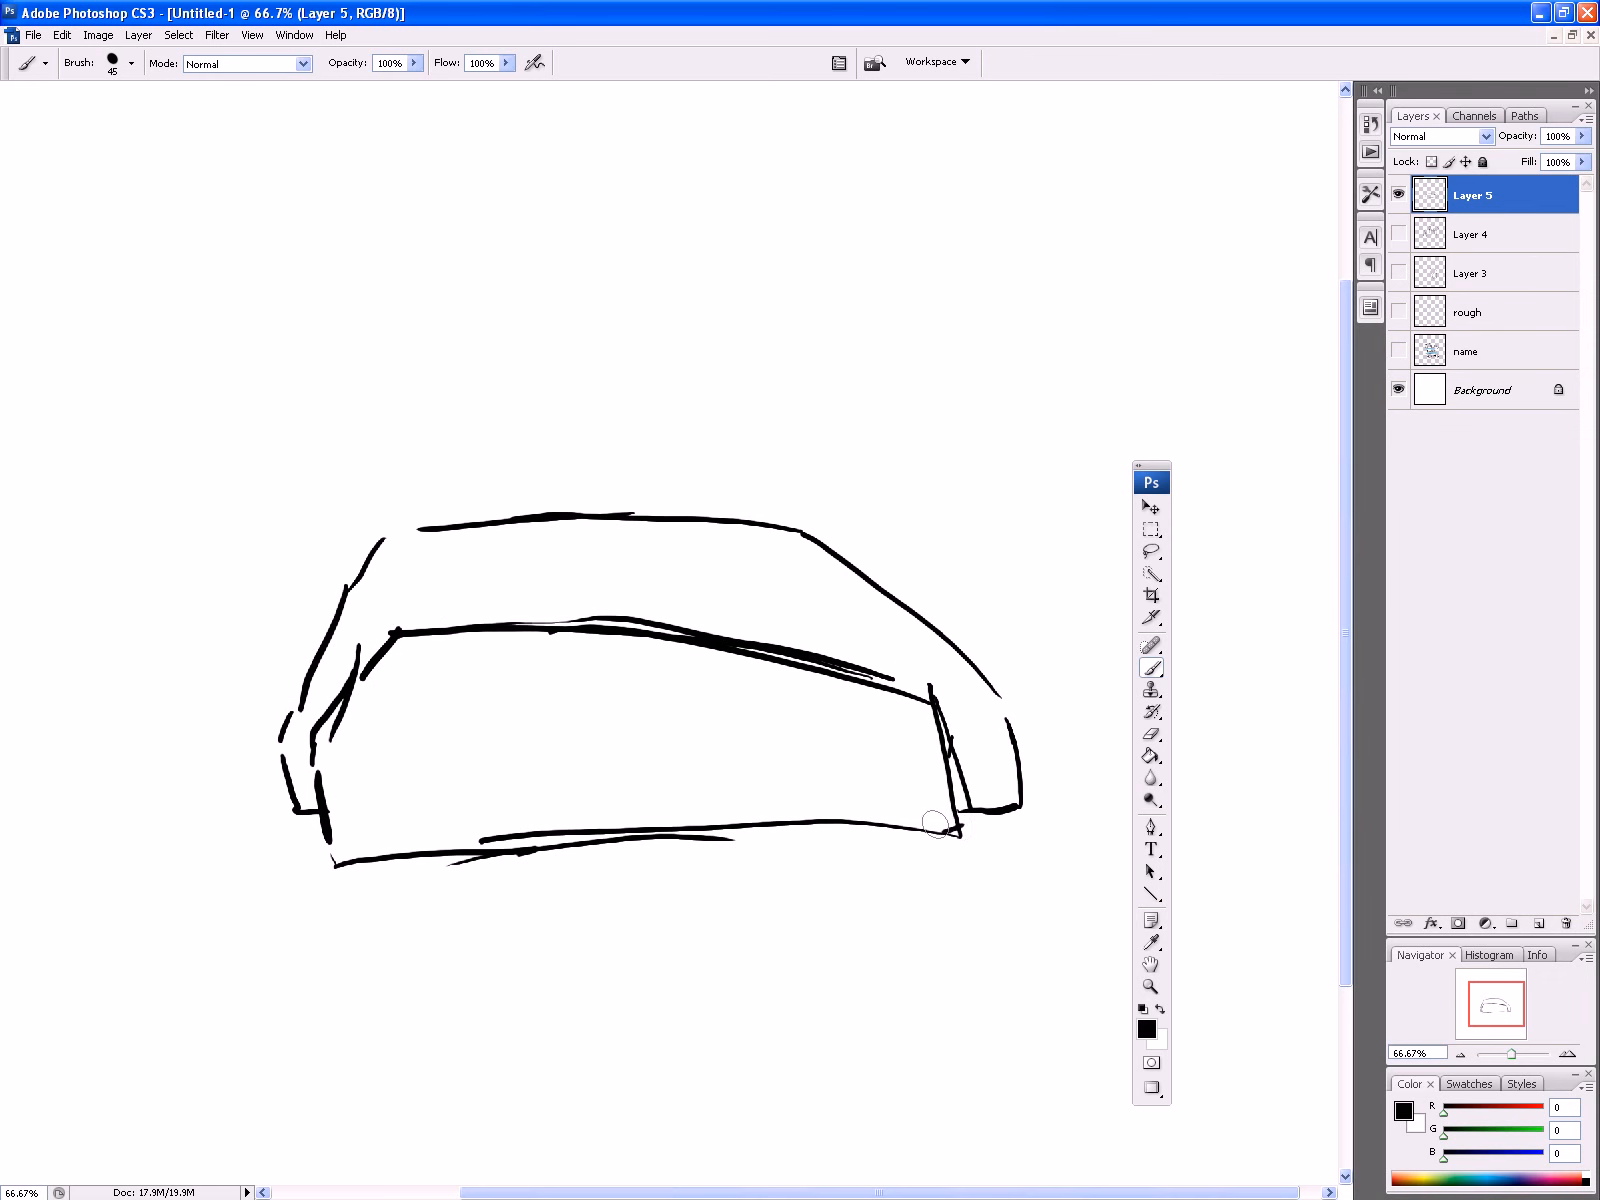
Step: Lower the fill of the new block sketch's layer to 17%
click(1582, 164)
drag(1578, 185, 1498, 183)
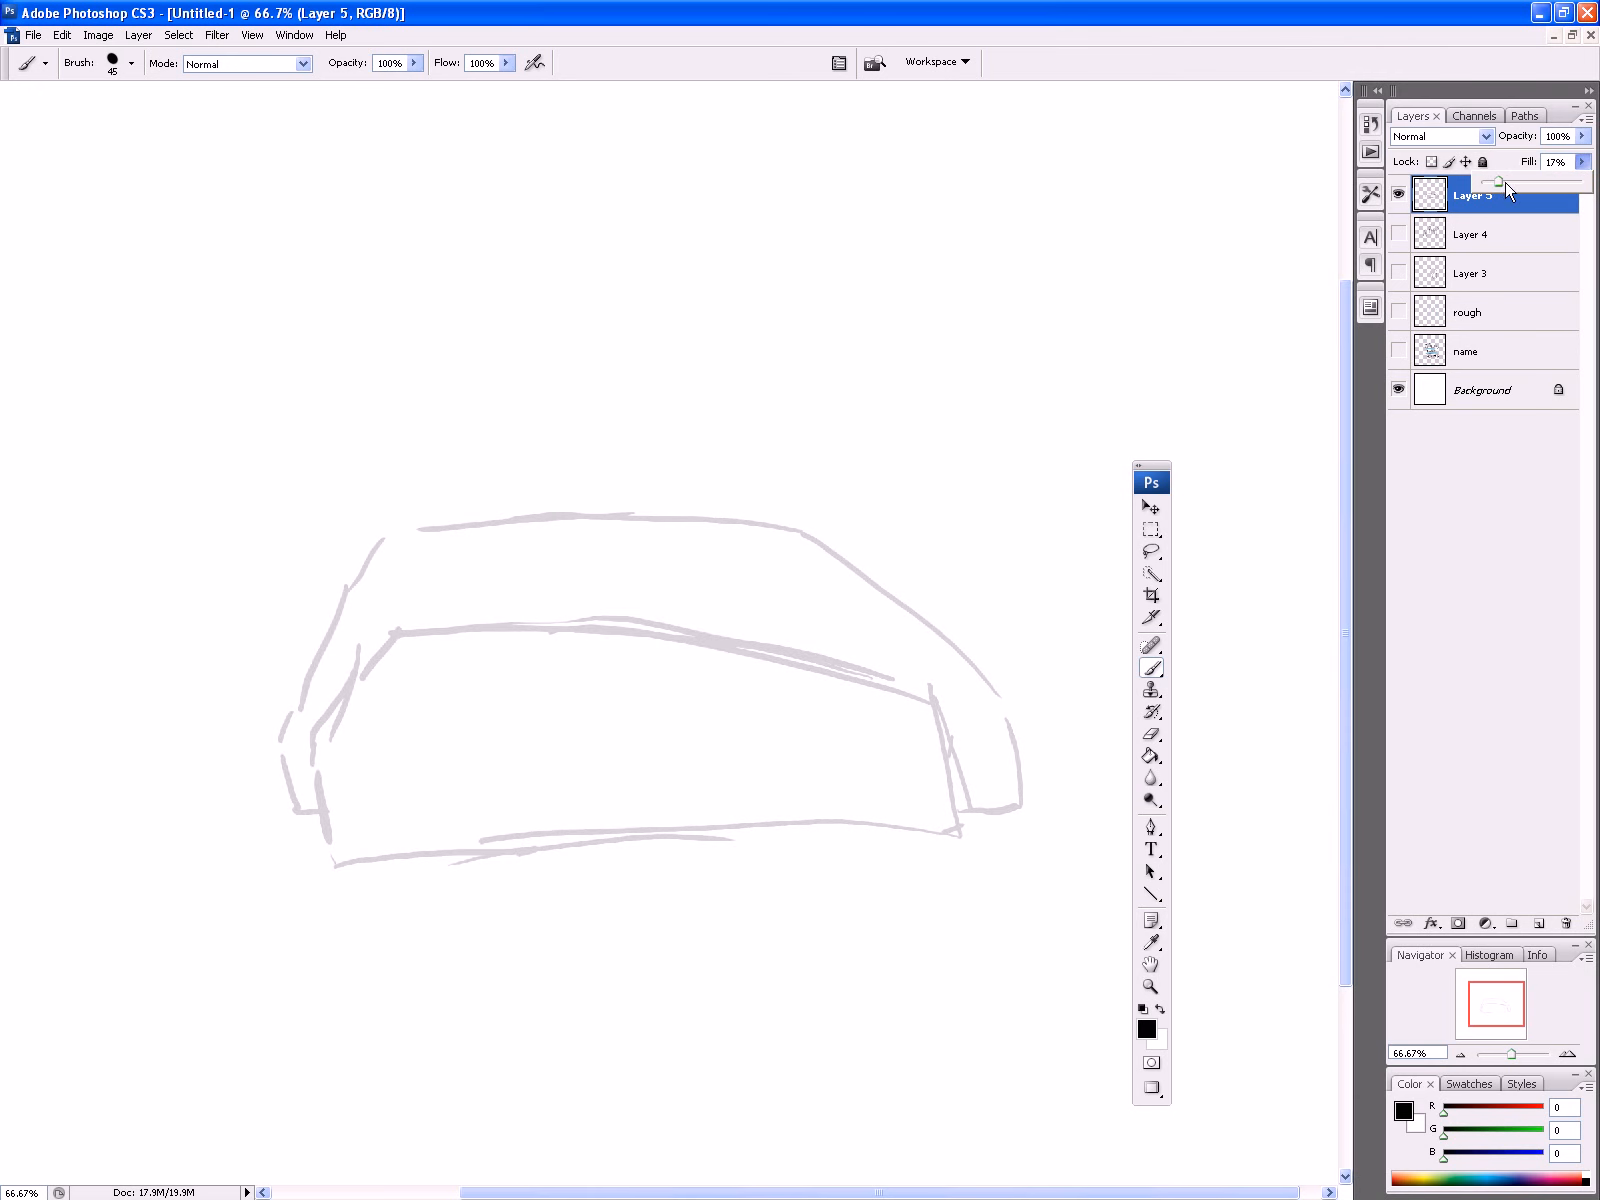
Step: Create a new layer above the faded block sketch and draw the rounded big toe with its flat toenail at the block's near end
click(1541, 923)
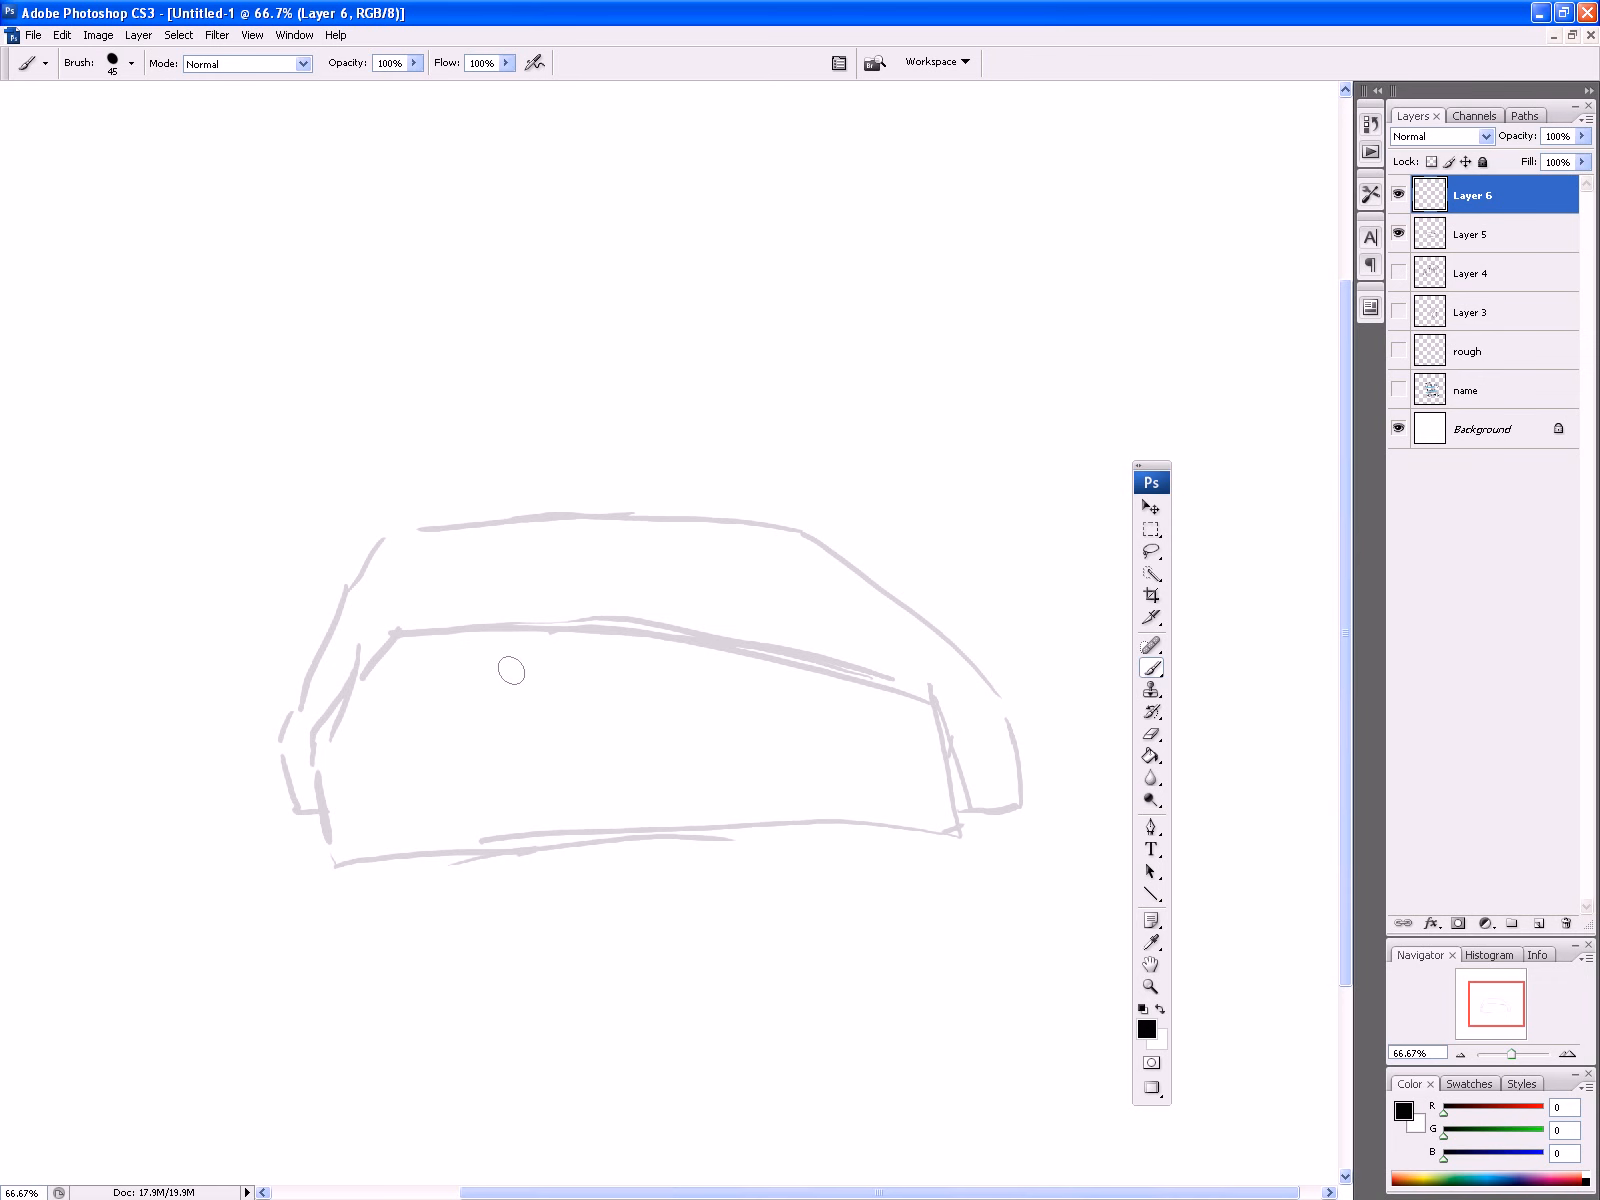
drag(509, 666, 396, 679)
mouse_move(508, 665)
mouse_down()
mouse_move(528, 664)
mouse_move(435, 663)
mouse_move(545, 658)
mouse_move(405, 673)
mouse_up()
mouse_move(520, 655)
mouse_down()
mouse_move(580, 680)
mouse_move(590, 757)
mouse_move(557, 811)
mouse_move(408, 826)
mouse_up()
mouse_move(385, 652)
mouse_down()
mouse_move(360, 690)
mouse_move(352, 800)
mouse_move(455, 840)
mouse_up()
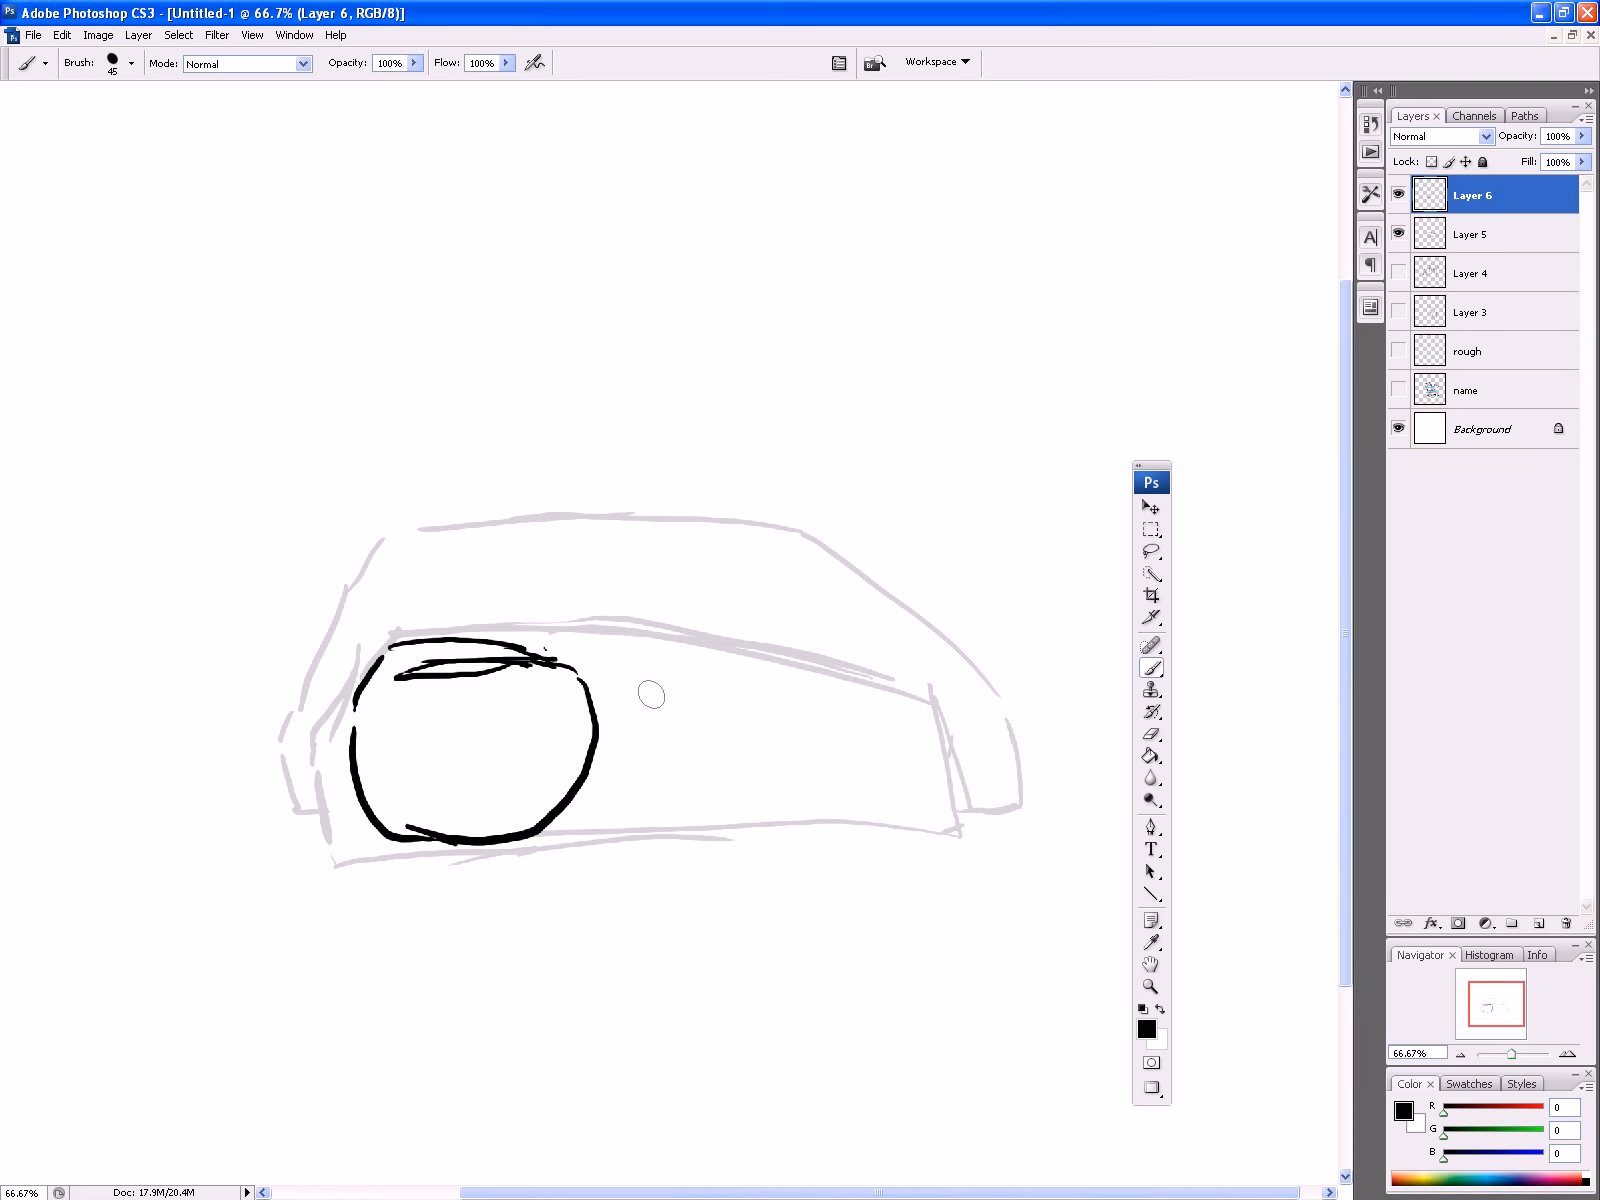
Step: Draw the four smaller toes in decreasing size along the block, with toenails and knuckle curves, and add knuckle curves above the big toe
mouse_move(596, 640)
mouse_down()
mouse_move(725, 690)
mouse_move(756, 760)
mouse_move(667, 818)
mouse_up()
drag(641, 705, 726, 698)
mouse_move(672, 708)
mouse_down()
mouse_move(785, 668)
mouse_move(812, 688)
mouse_move(860, 757)
mouse_move(780, 802)
mouse_up()
drag(790, 718, 838, 728)
mouse_move(834, 648)
mouse_down()
mouse_move(984, 765)
mouse_move(909, 806)
mouse_move(875, 790)
mouse_up()
mouse_move(955, 744)
mouse_down()
mouse_move(902, 743)
mouse_move(956, 753)
mouse_up()
mouse_move(938, 665)
mouse_down()
mouse_move(1035, 770)
mouse_move(988, 800)
mouse_move(984, 751)
mouse_up()
drag(833, 670, 880, 654)
mouse_move(550, 660)
mouse_down()
mouse_move(486, 604)
mouse_move(422, 602)
mouse_move(346, 702)
mouse_up()
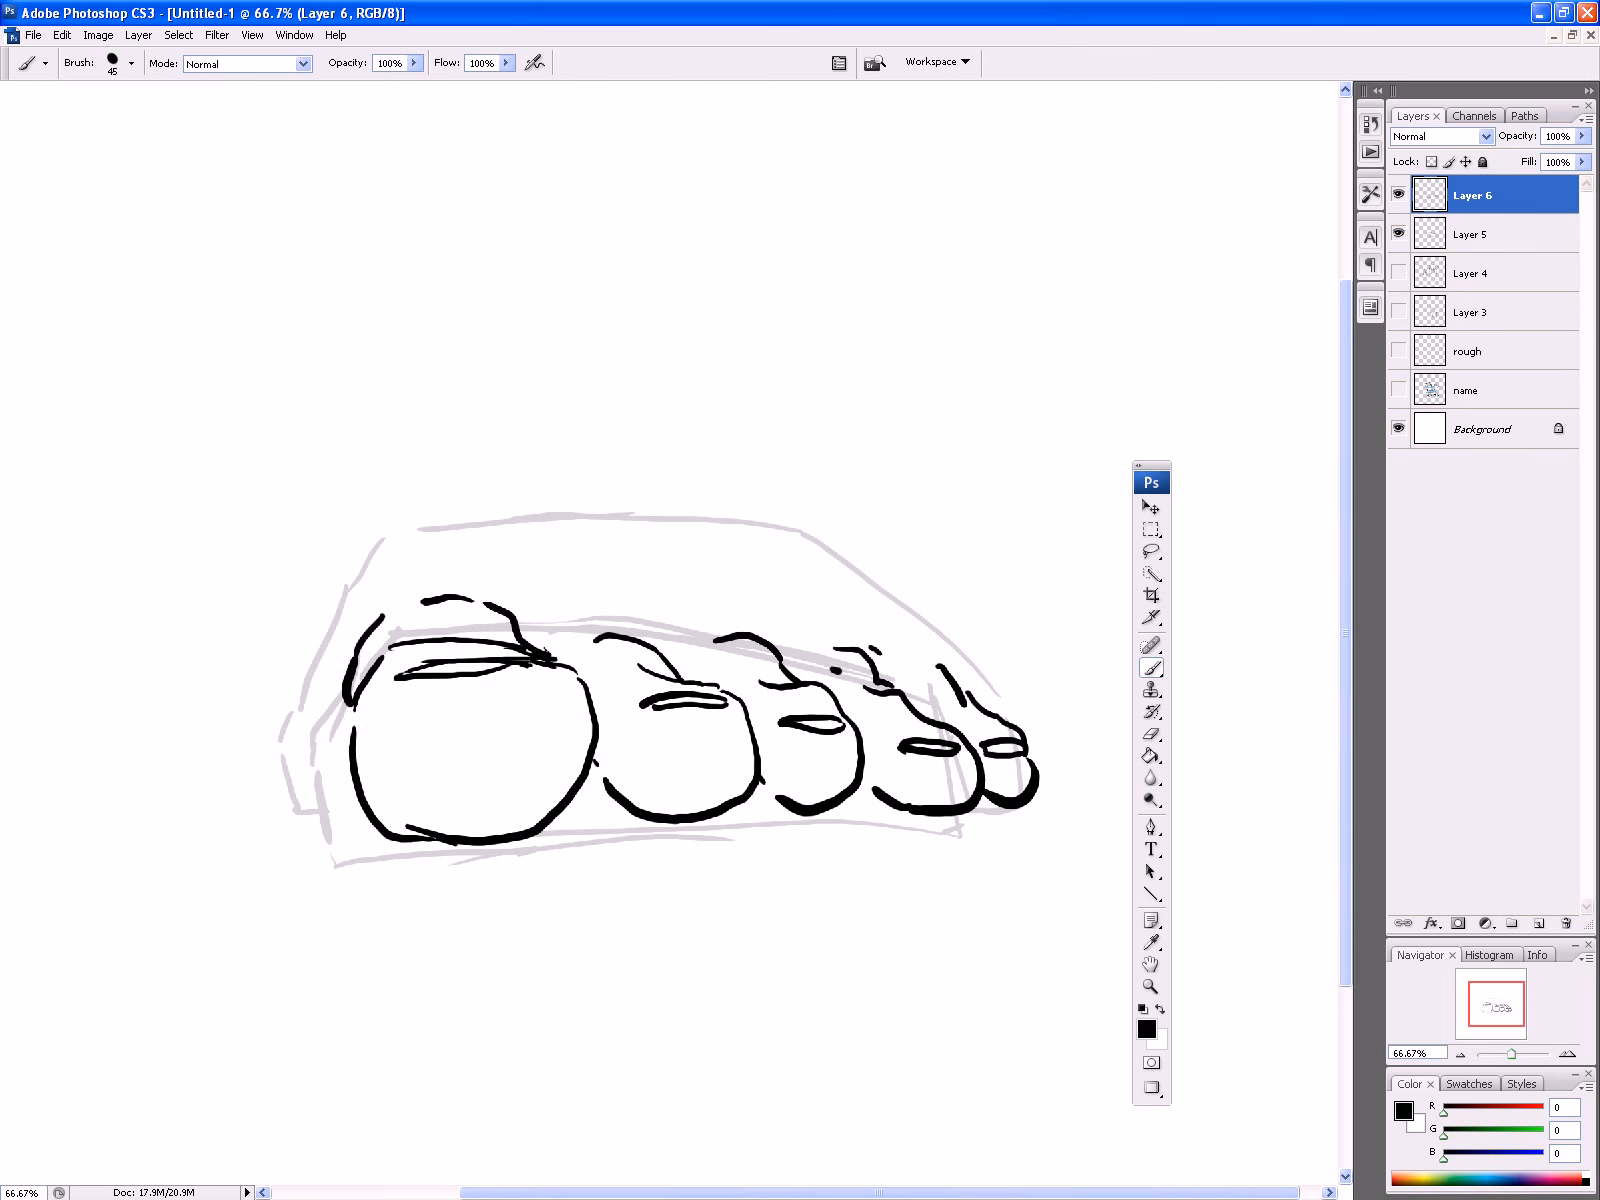
Step: Lower Layer 5's fill further, and add short knuckle and tendon strokes behind the smaller toes on Layer 6
click(1517, 238)
drag(1581, 162, 1573, 193)
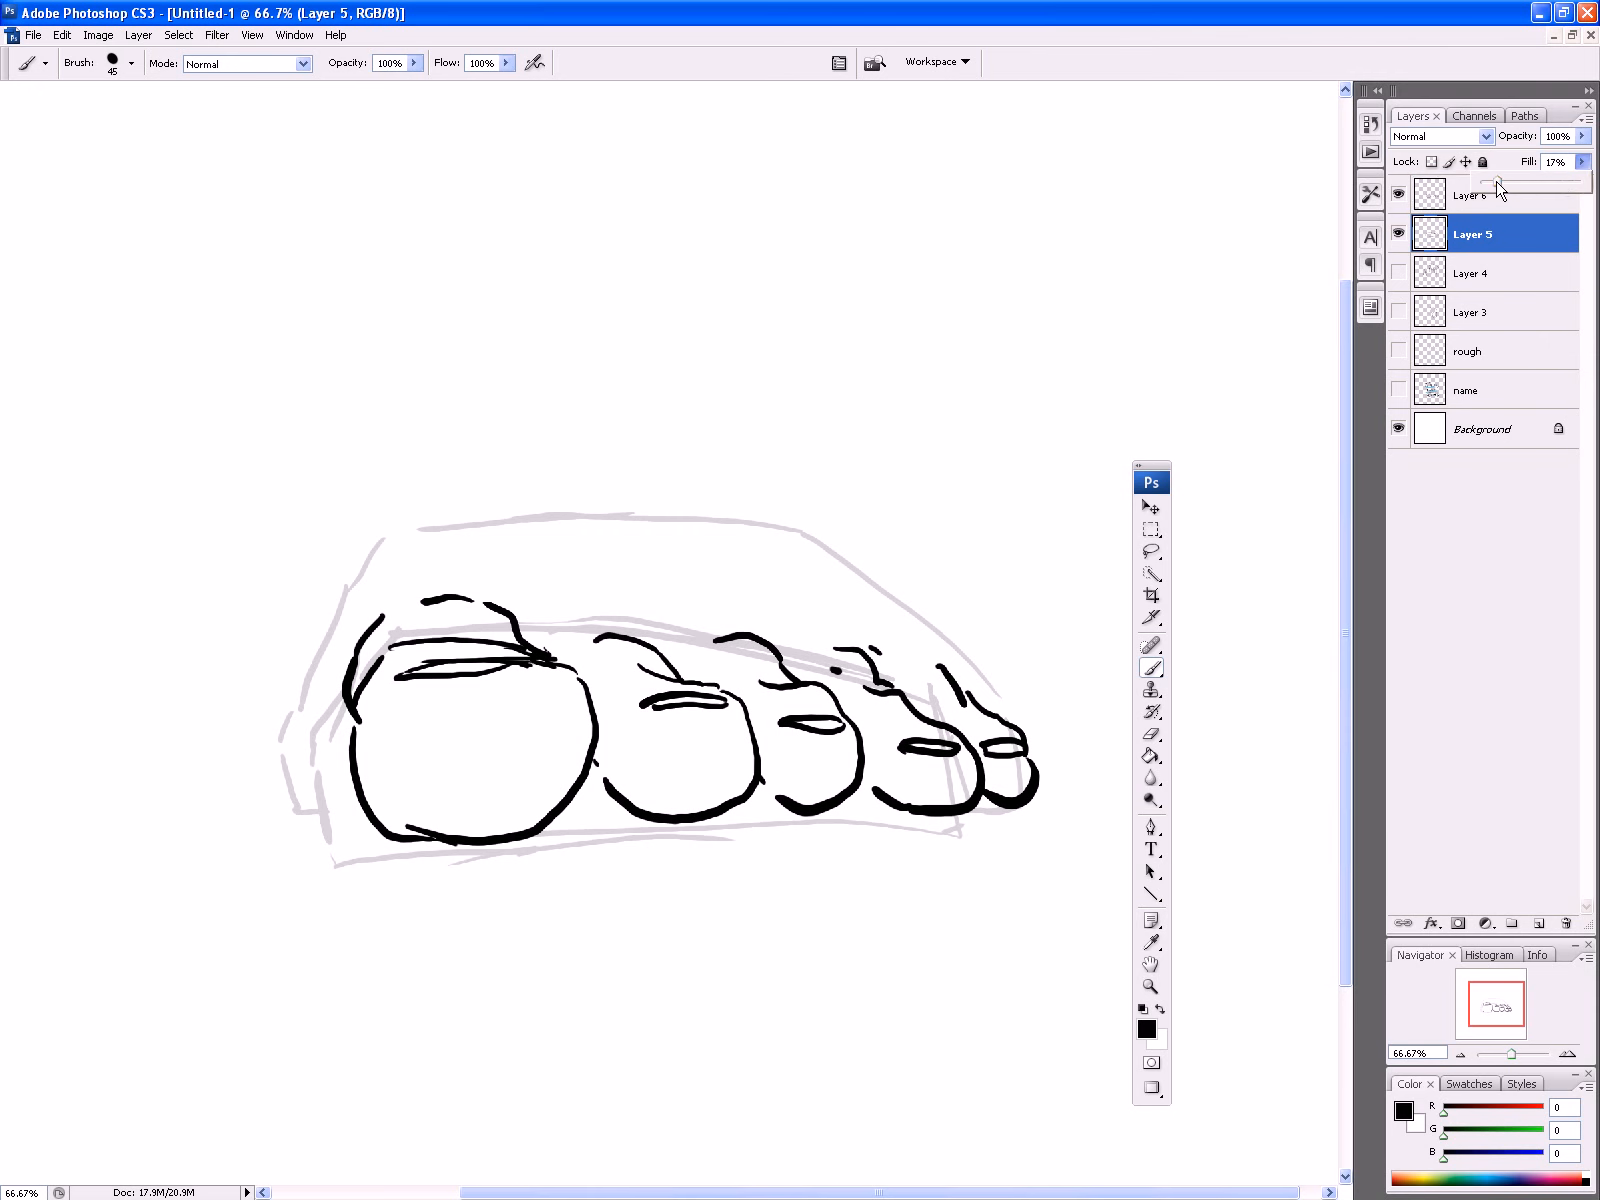
click(1451, 207)
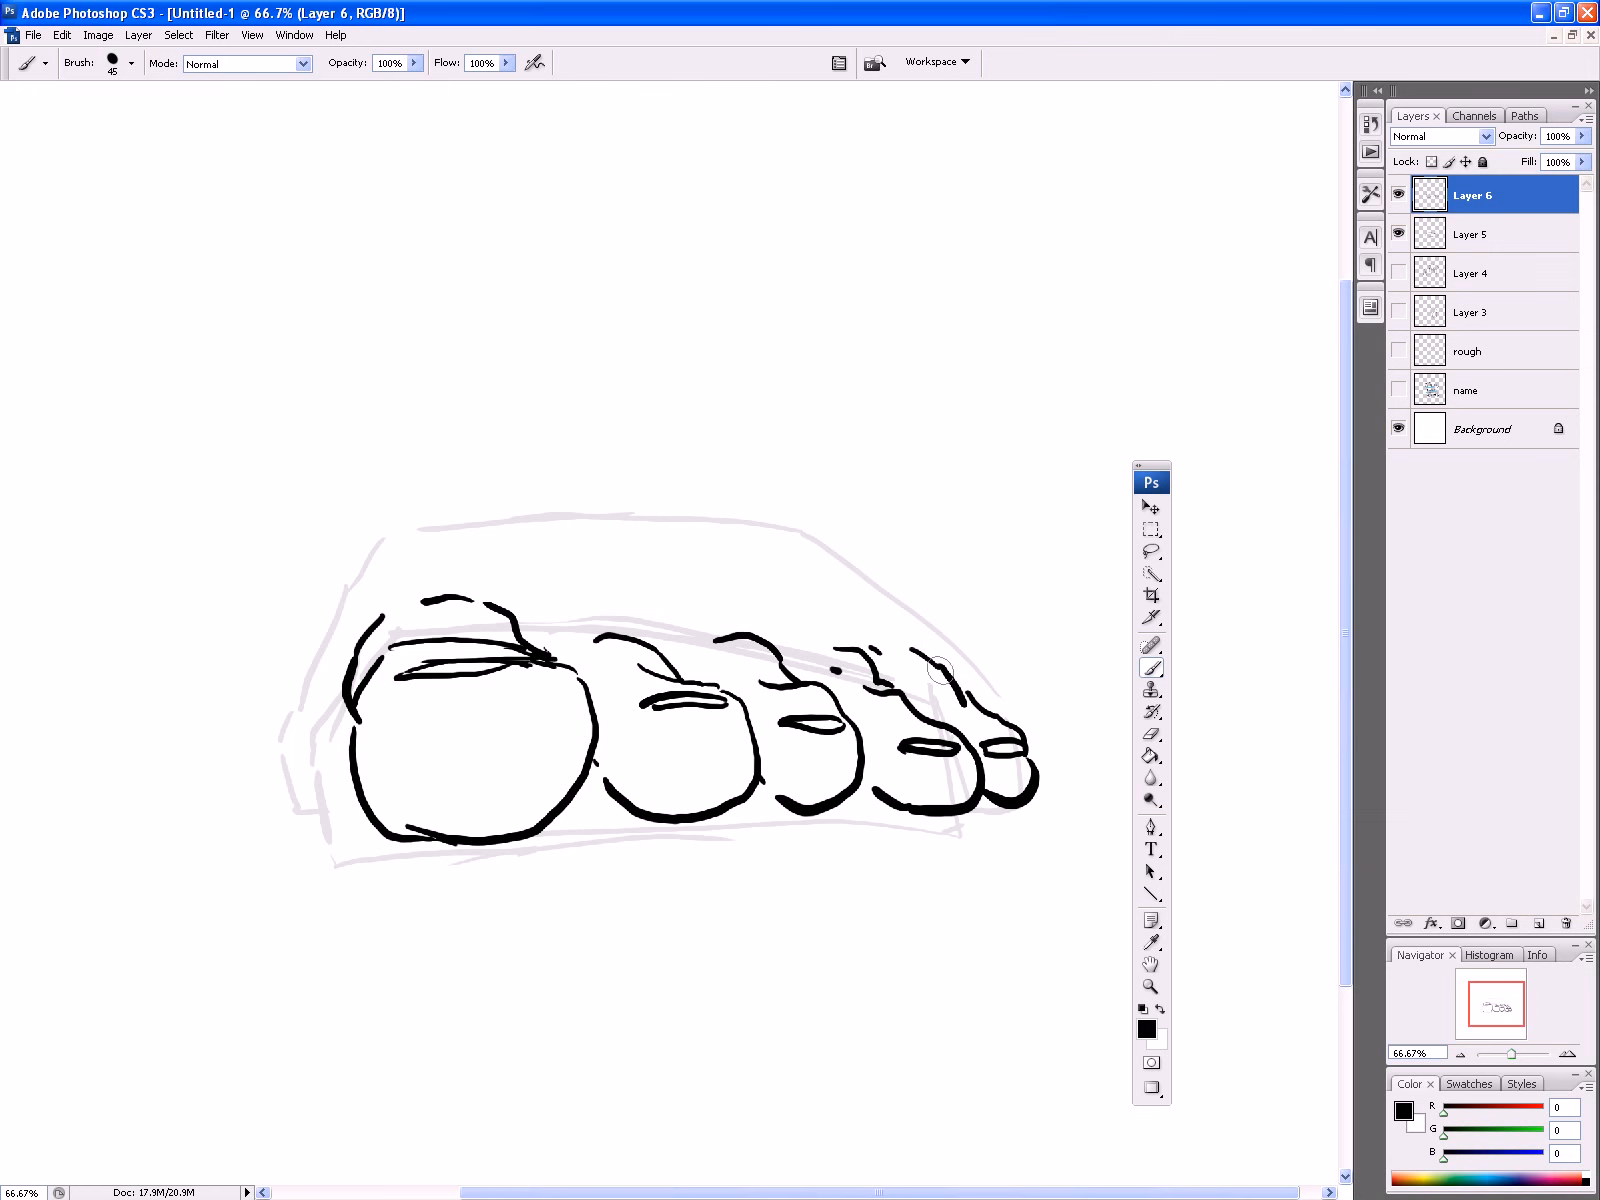
drag(963, 690, 898, 638)
mouse_move(688, 672)
mouse_down()
mouse_move(648, 631)
mouse_move(799, 666)
mouse_up()
drag(822, 636, 898, 642)
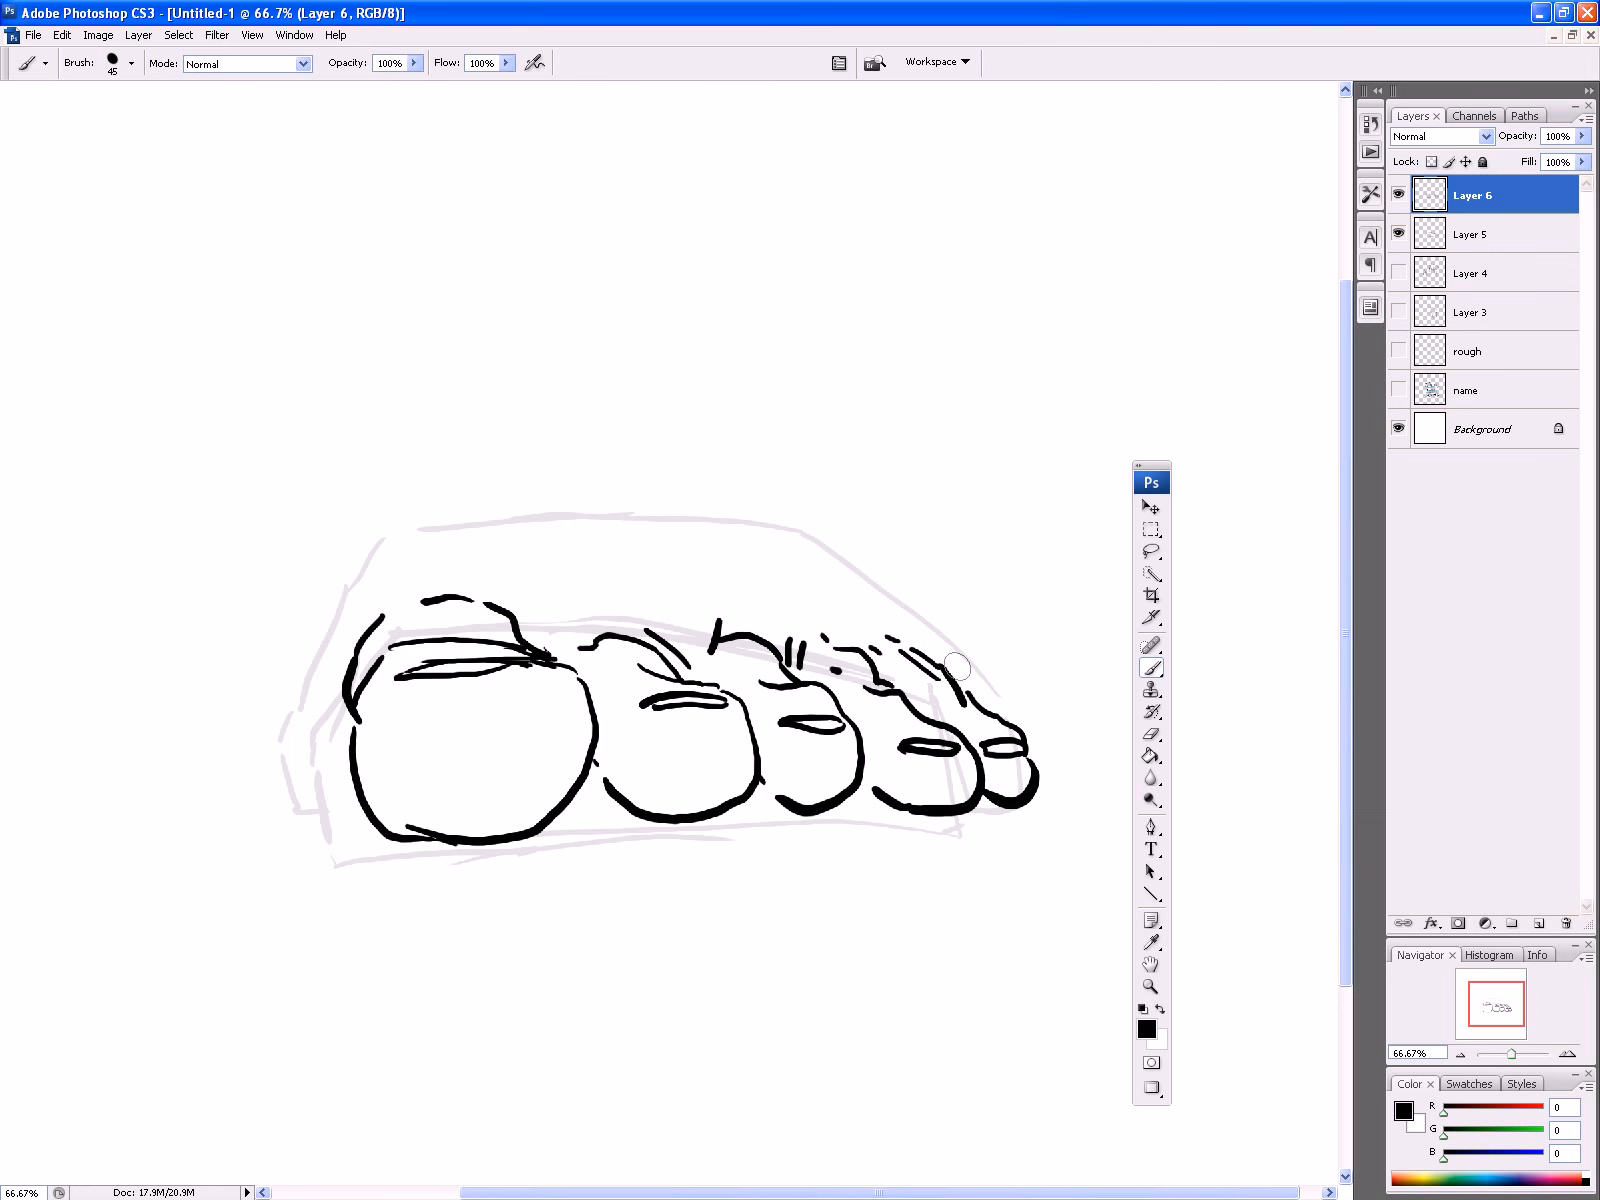
Step: Draw the foot's outer edge behind the little toe, the big toe's upper wrinkles, the ball of the foot and the gaps between toes
mouse_move(988, 707)
mouse_down()
mouse_move(968, 652)
mouse_move(918, 602)
mouse_move(843, 570)
mouse_up()
mouse_move(843, 570)
mouse_down()
mouse_move(903, 596)
mouse_move(856, 557)
mouse_up()
mouse_move(413, 550)
mouse_down()
mouse_move(387, 612)
mouse_move(430, 574)
mouse_up()
mouse_move(530, 622)
mouse_down()
mouse_move(485, 569)
mouse_move(481, 519)
mouse_move(463, 561)
mouse_up()
drag(571, 624, 568, 648)
drag(593, 612, 641, 610)
mouse_move(387, 558)
mouse_down()
mouse_move(303, 683)
mouse_move(310, 795)
mouse_move(348, 806)
mouse_up()
drag(335, 708, 357, 795)
drag(322, 743, 353, 800)
drag(587, 769, 614, 796)
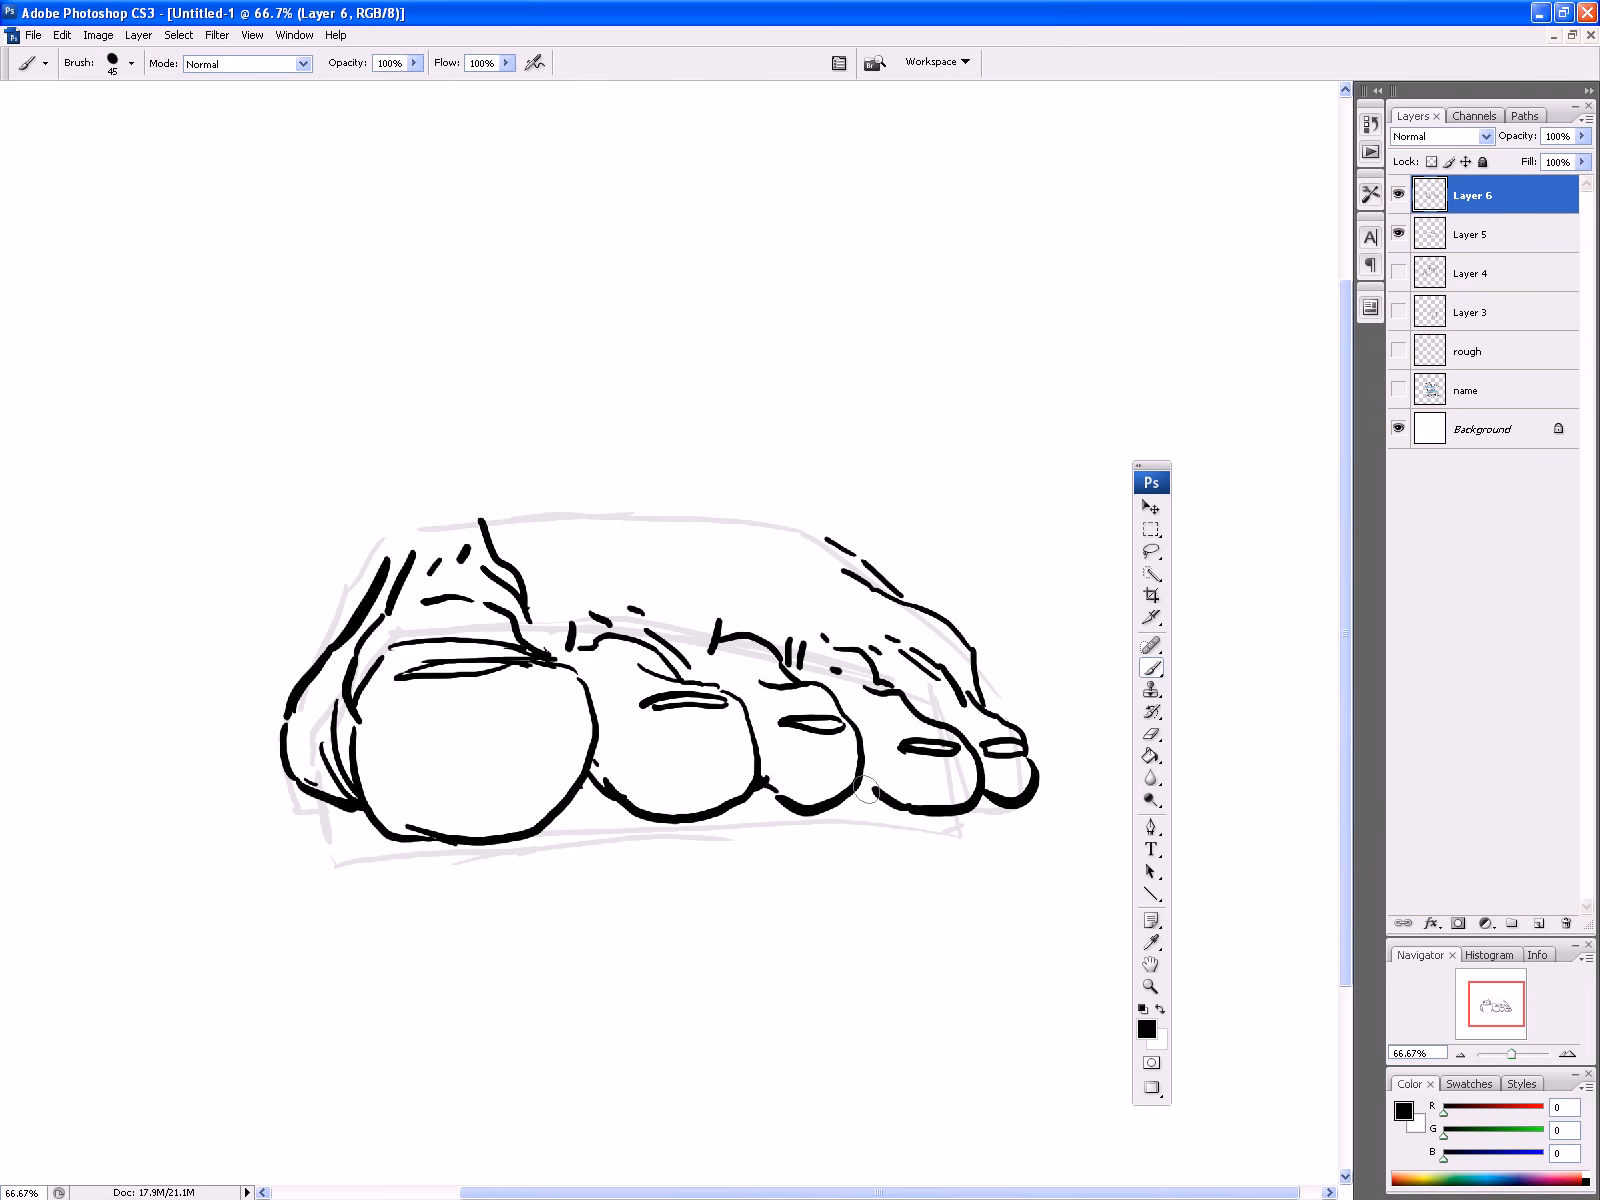
Step: Extend the foot upward with outlines for both ankle bones and both sides of the lower leg
drag(852, 553, 818, 515)
drag(340, 641, 451, 376)
mouse_move(391, 493)
mouse_down()
mouse_move(395, 367)
mouse_move(428, 325)
mouse_up()
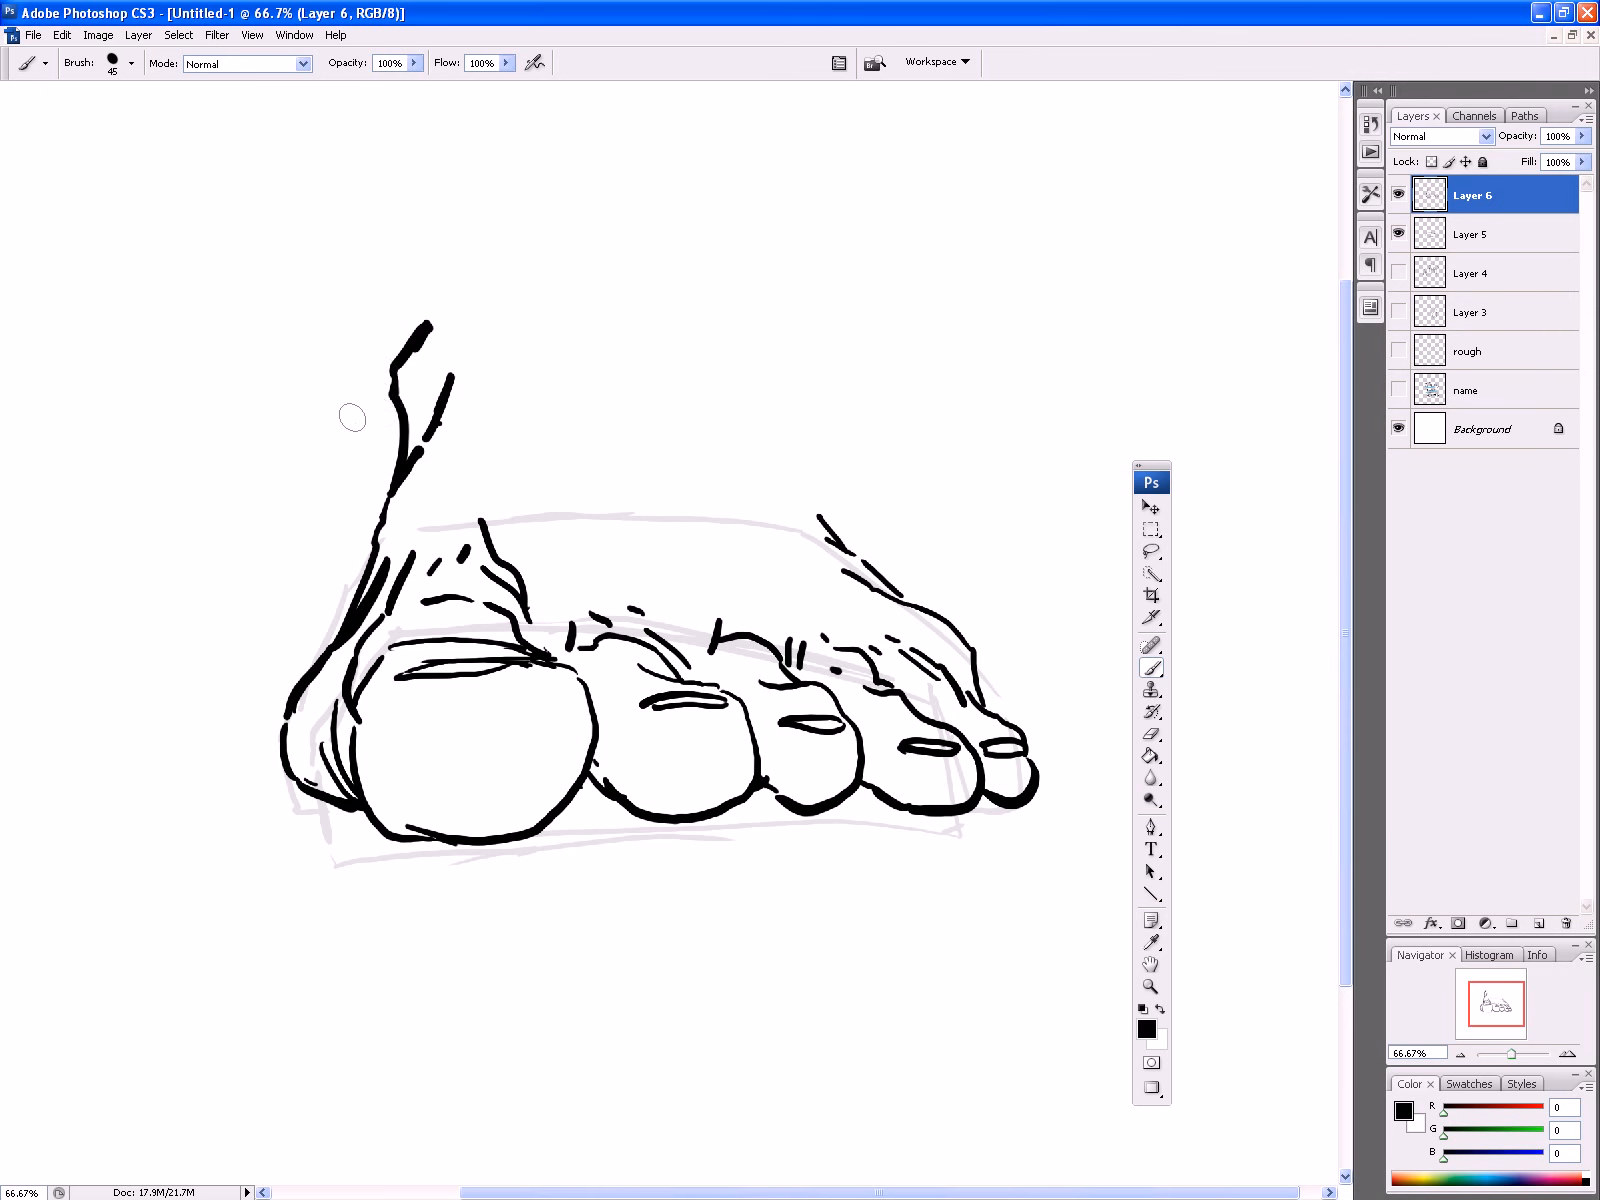
mouse_move(840, 540)
mouse_down()
mouse_move(789, 447)
mouse_move(845, 471)
mouse_move(757, 335)
mouse_move(753, 297)
mouse_up()
drag(795, 368, 782, 289)
mouse_move(459, 303)
mouse_down()
mouse_move(457, 260)
mouse_move(398, 215)
mouse_move(379, 145)
mouse_up()
drag(775, 255, 798, 165)
drag(868, 92, 826, 205)
drag(825, 200, 808, 328)
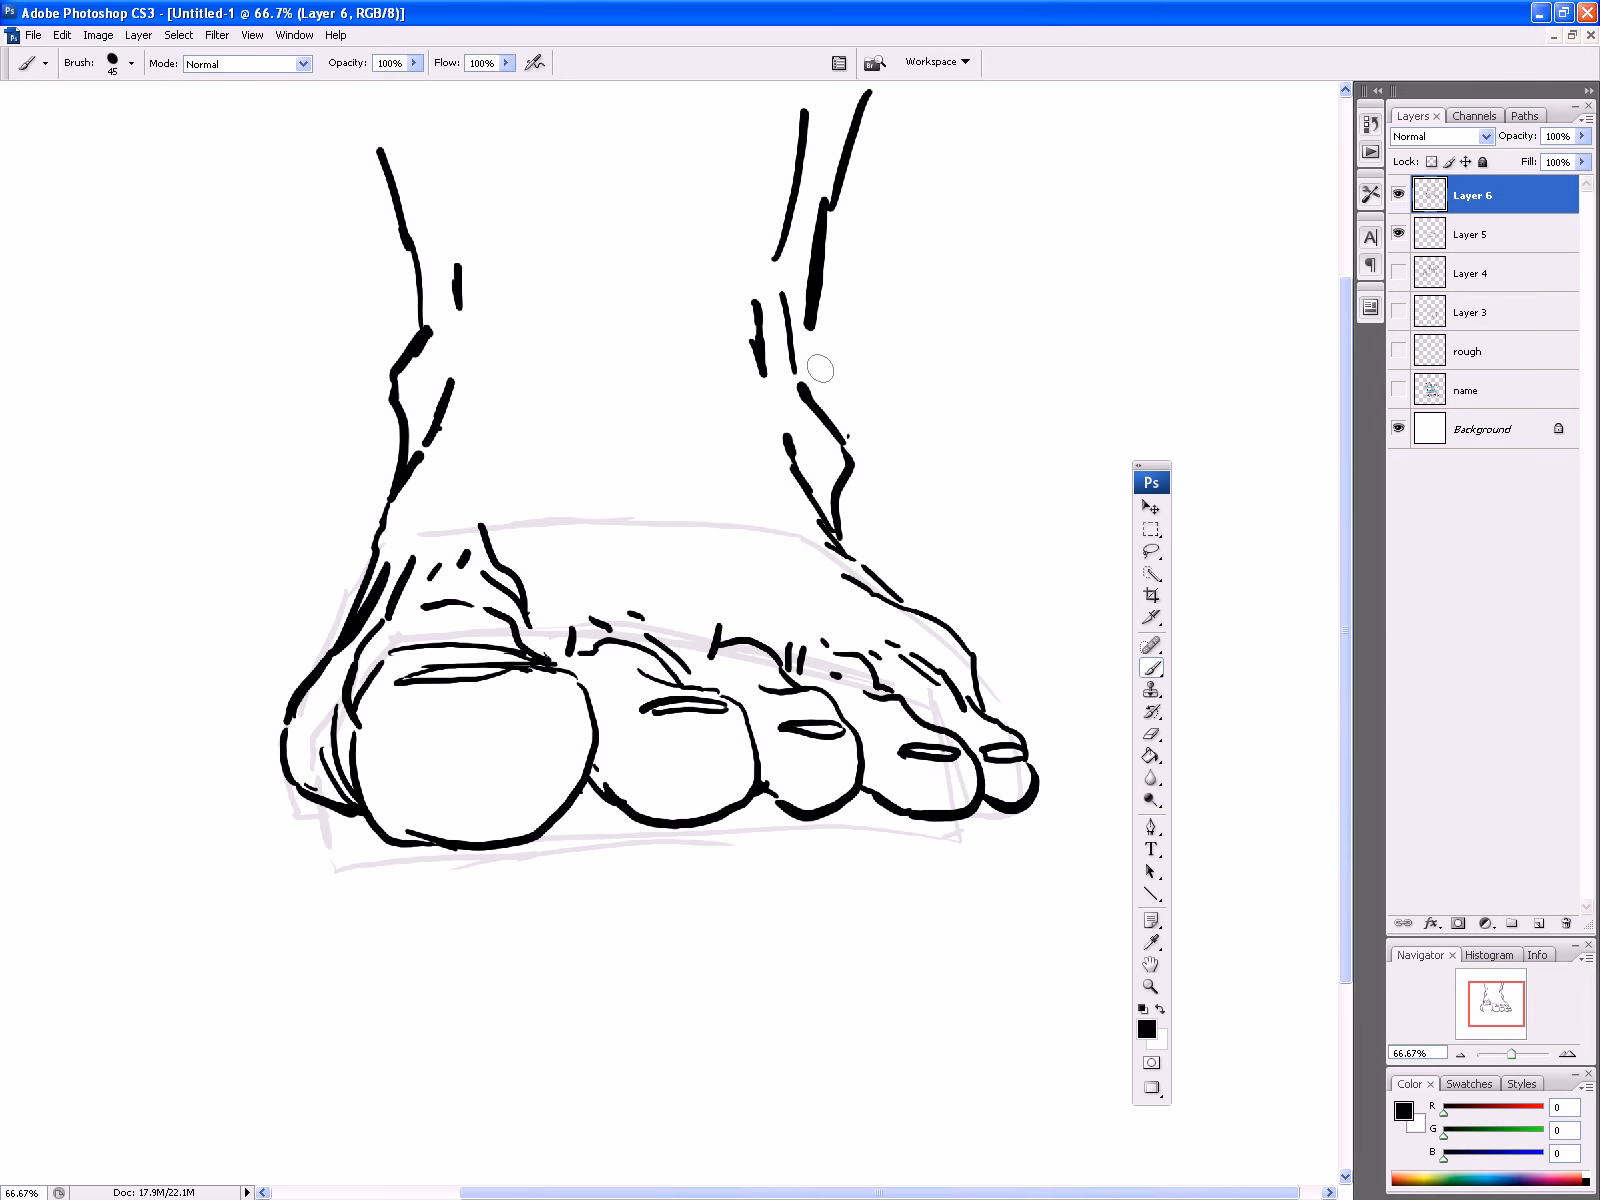
Step: Draw the curved instep contour, and add crease and tendon strokes on the ankle, shin and area behind the toes
mouse_move(793, 512)
mouse_down()
mouse_move(546, 456)
mouse_move(518, 470)
mouse_up()
mouse_move(792, 508)
mouse_down()
mouse_move(828, 537)
mouse_move(668, 488)
mouse_up()
mouse_move(802, 502)
mouse_down()
mouse_move(716, 438)
mouse_move(755, 425)
mouse_move(721, 386)
mouse_move(709, 307)
mouse_up()
click(675, 410)
mouse_move(516, 131)
mouse_down()
mouse_move(493, 314)
mouse_move(481, 172)
mouse_up()
drag(380, 152, 363, 110)
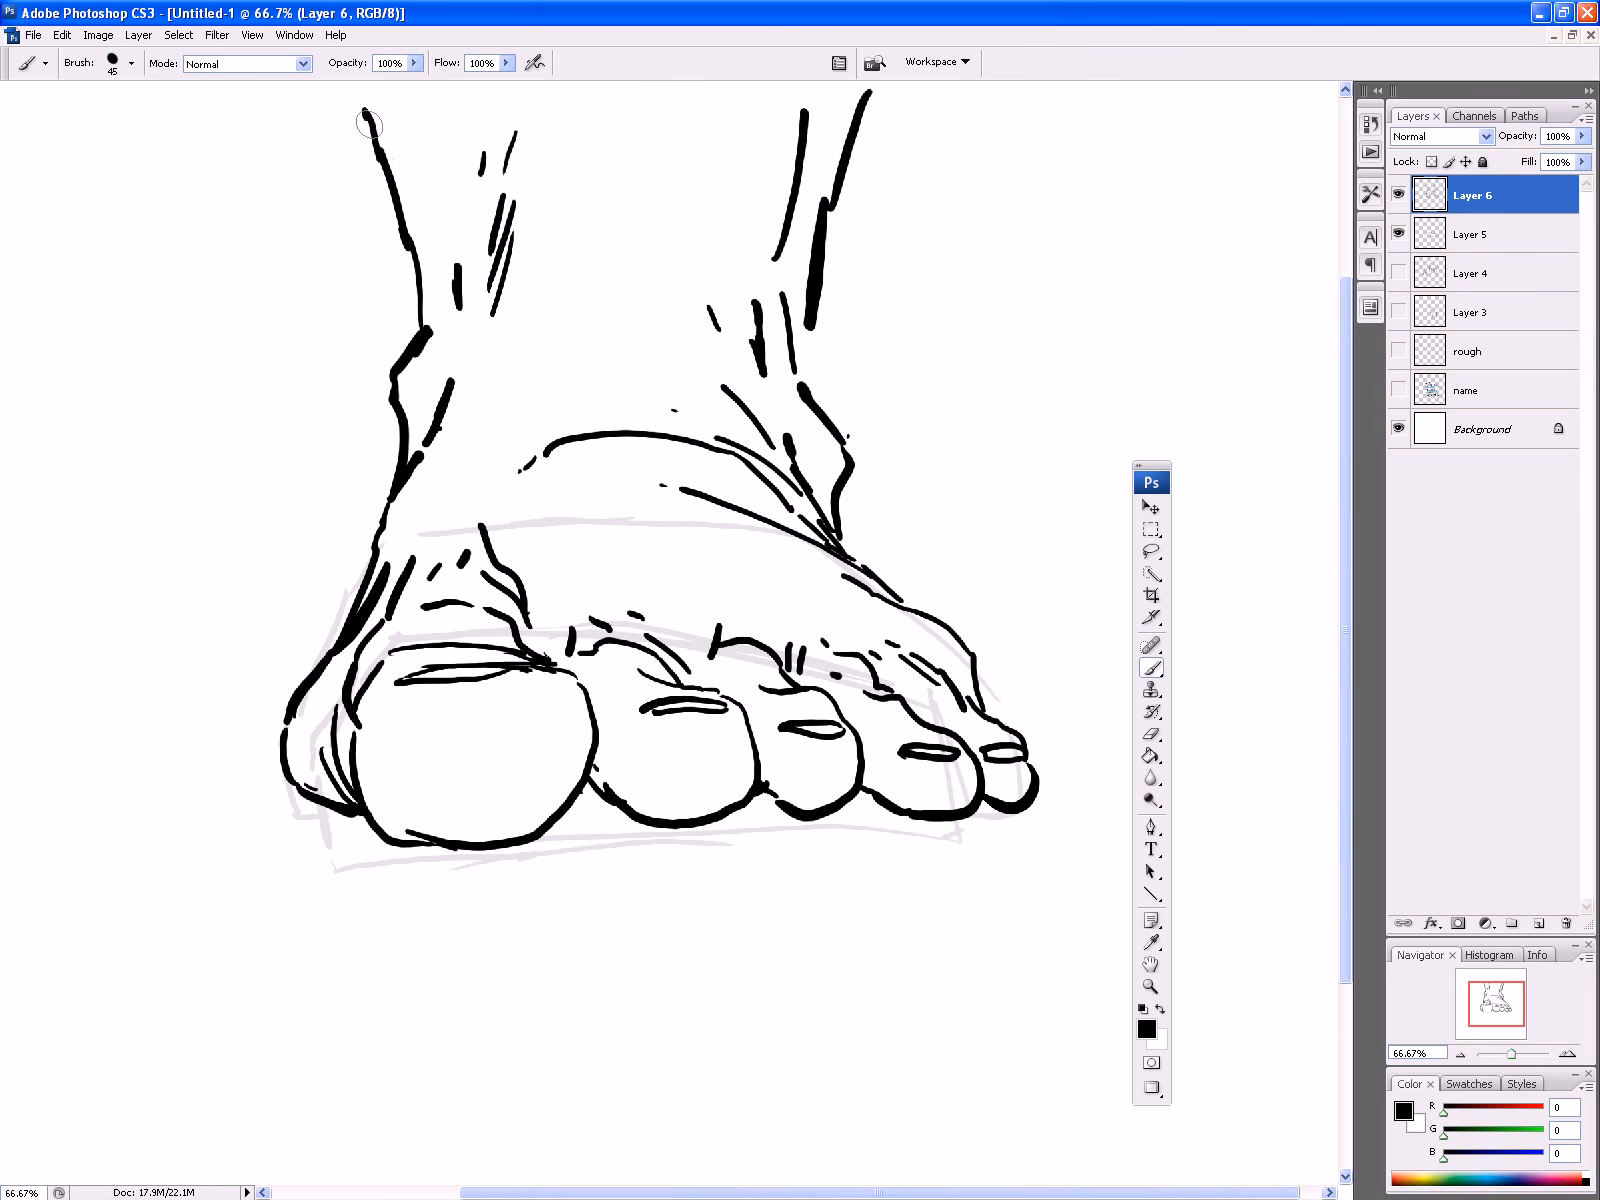
drag(535, 296, 487, 370)
drag(657, 582, 692, 622)
click(718, 581)
click(734, 689)
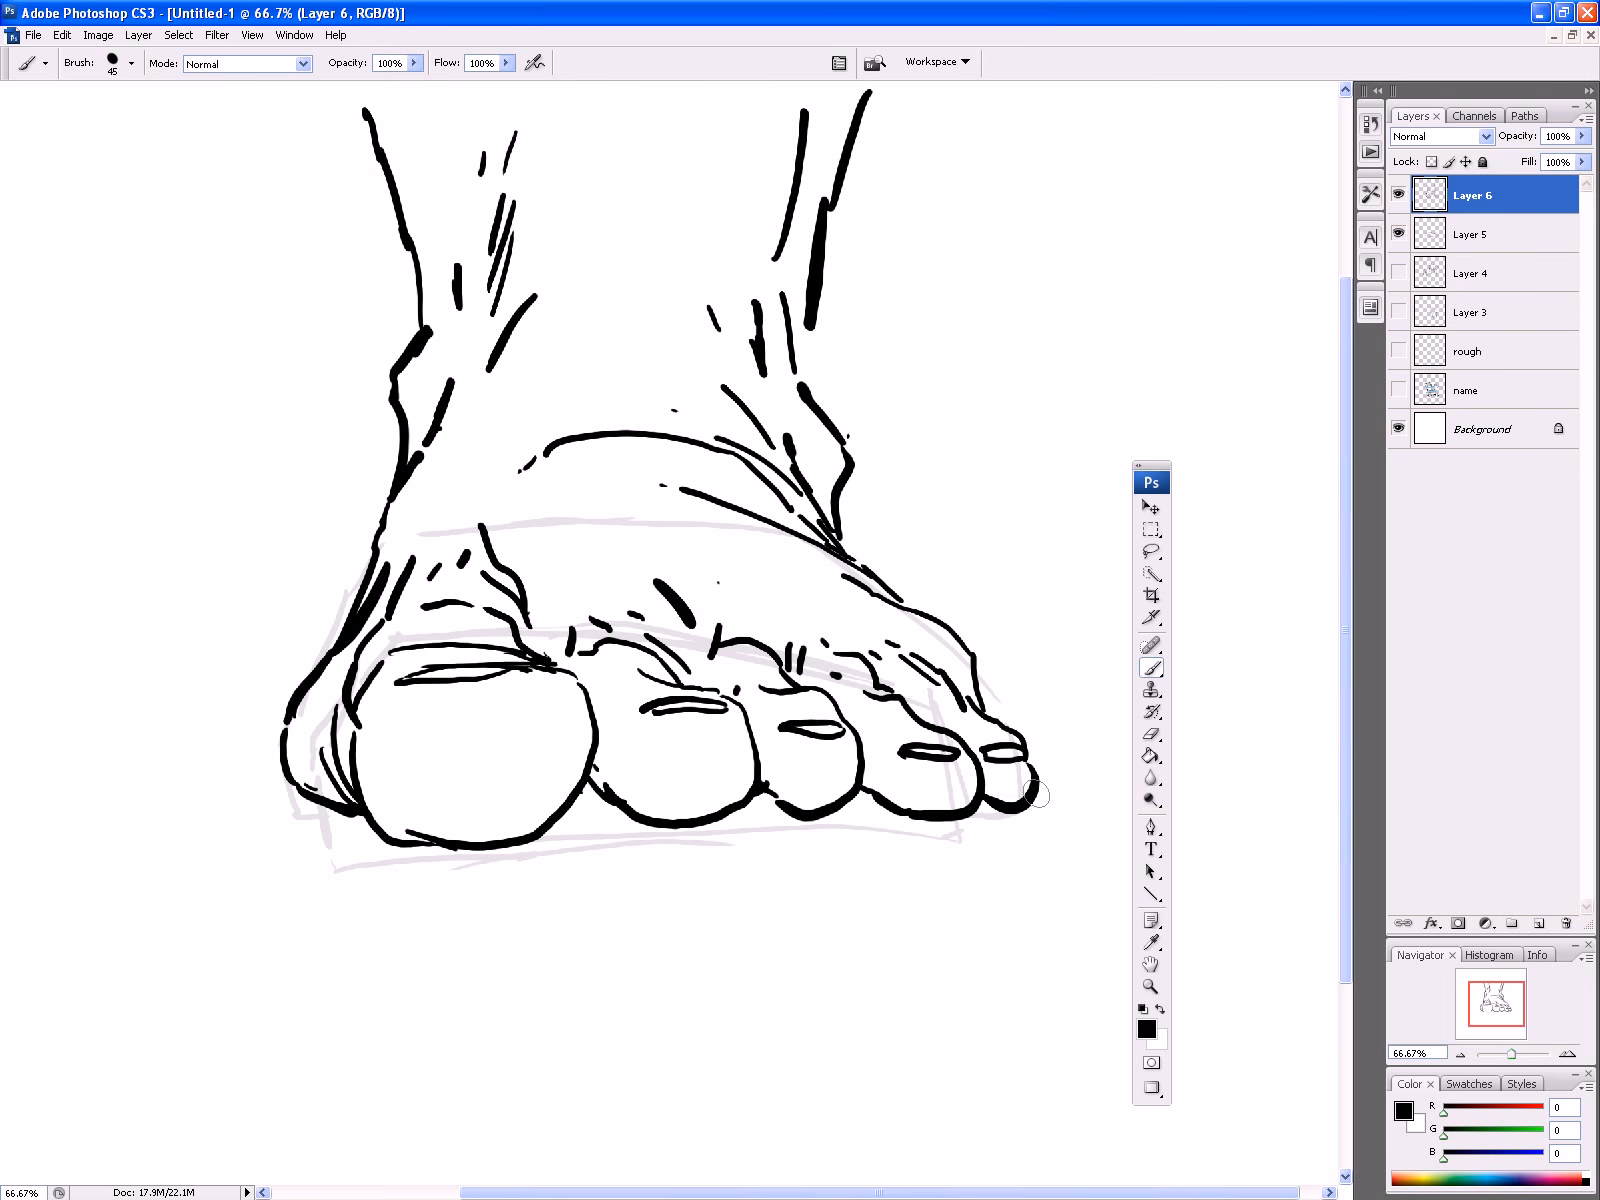
Step: Move the toolbox off the drawing, create a new layer, and paint a black cast shadow beside the smaller toes with a 70 px brush
drag(1163, 480, 1340, 468)
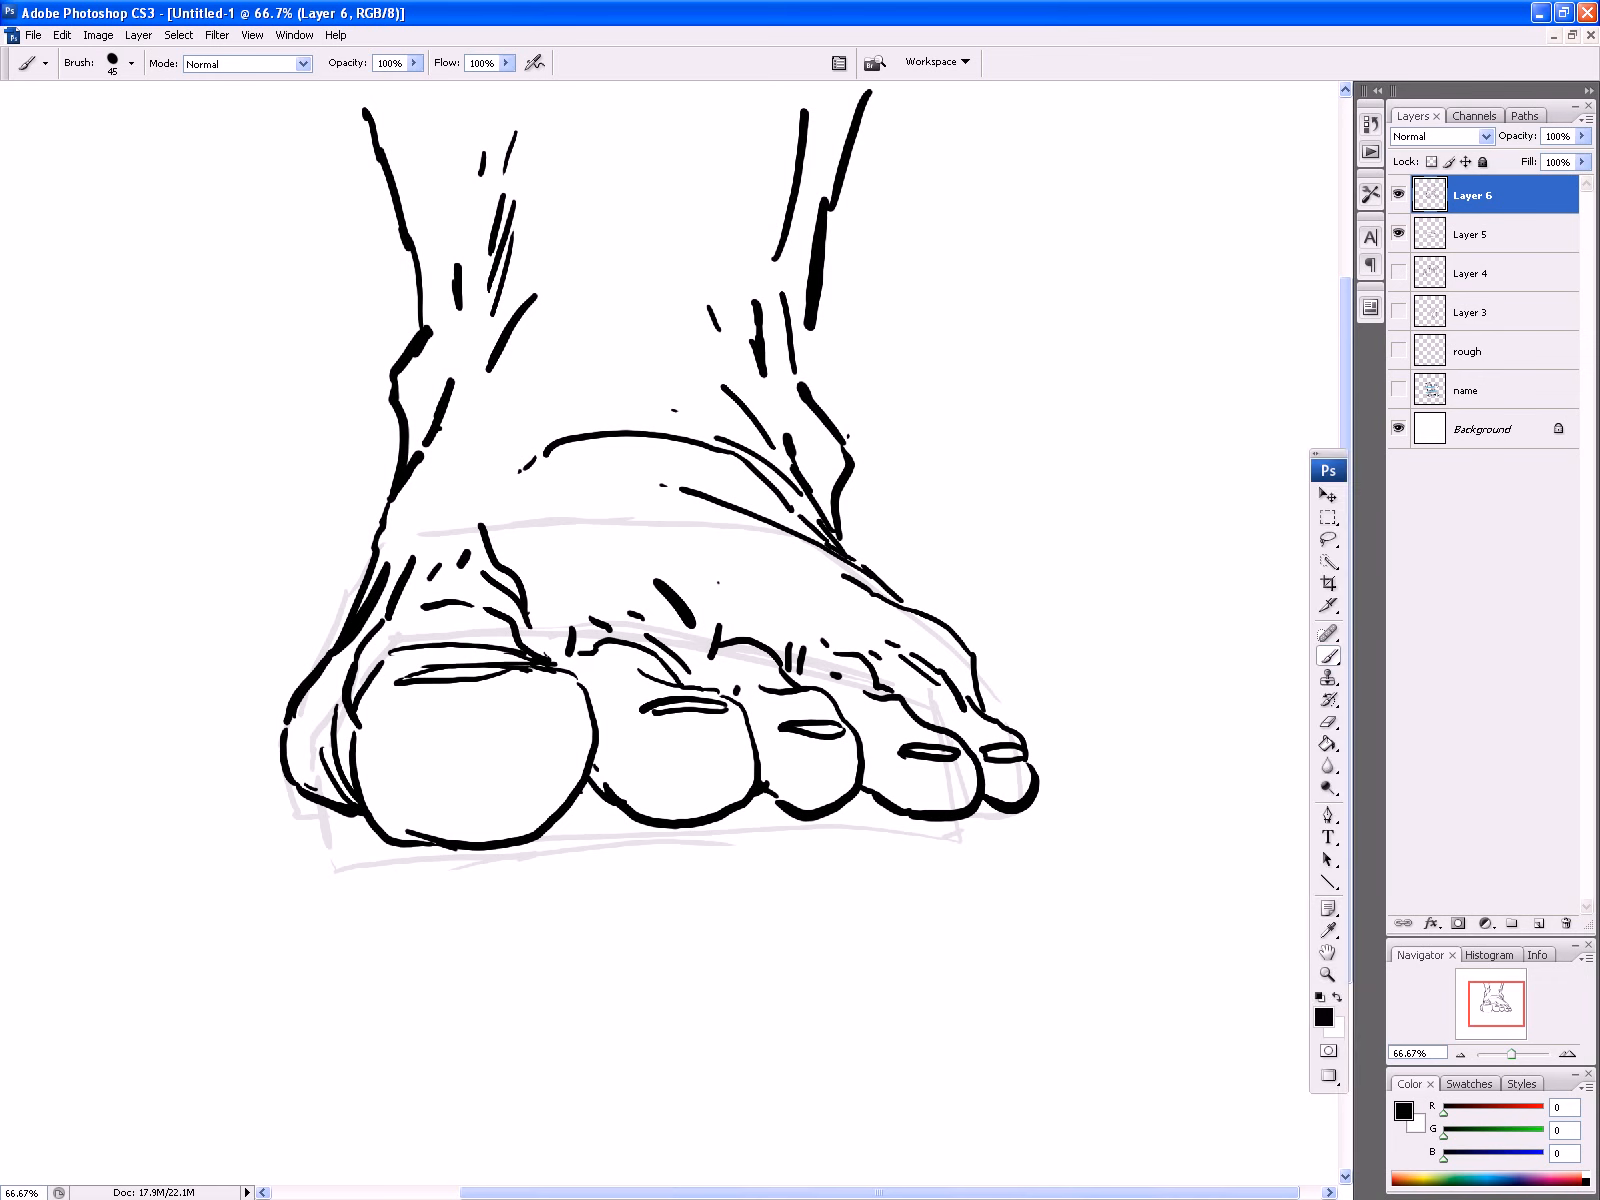
click(1540, 923)
key(bracketright)
key(bracketright)
key(bracketright)
drag(1030, 785, 1172, 810)
drag(1036, 797, 1243, 832)
mouse_move(980, 810)
mouse_down()
mouse_move(1205, 840)
mouse_move(1185, 848)
mouse_move(1205, 858)
mouse_up()
drag(1028, 832, 1260, 867)
drag(1165, 840, 1308, 873)
mouse_move(1308, 888)
mouse_down()
mouse_move(912, 833)
mouse_move(1116, 874)
mouse_up()
mouse_move(800, 808)
mouse_down()
mouse_move(1040, 838)
mouse_move(1096, 880)
mouse_up()
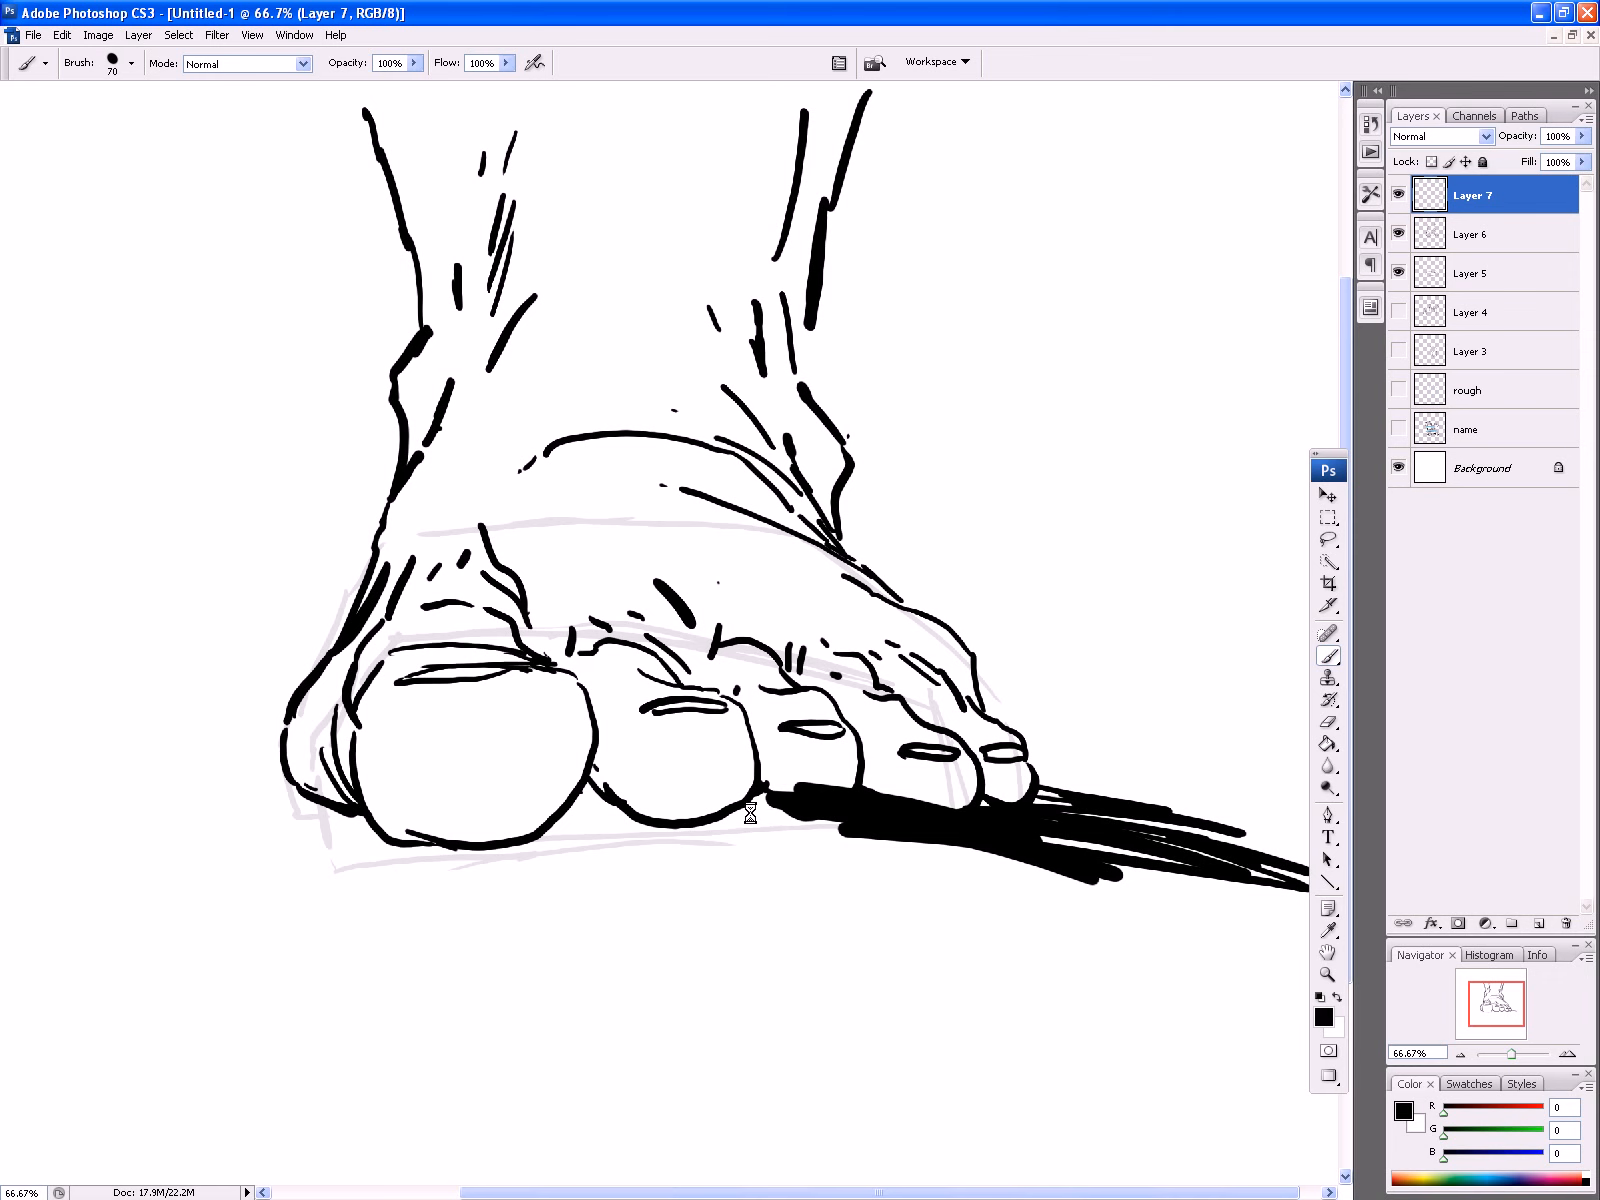
drag(682, 800, 889, 836)
mouse_move(735, 815)
mouse_down()
mouse_move(935, 846)
mouse_move(900, 848)
mouse_up()
mouse_move(666, 812)
mouse_down()
mouse_move(914, 856)
mouse_move(899, 864)
mouse_up()
Step: Reduce the brush to 40 px and extend the cast shadow beneath the whole foot, with tapering streaks beyond the little toe
key(bracketleft)
key(bracketleft)
key(bracketleft)
drag(612, 820, 842, 866)
mouse_move(563, 818)
mouse_down()
mouse_move(784, 868)
mouse_move(680, 830)
mouse_up()
mouse_move(503, 818)
mouse_down()
mouse_move(766, 868)
mouse_move(648, 816)
mouse_up()
drag(464, 797, 640, 828)
drag(380, 838, 653, 851)
drag(332, 841, 552, 869)
drag(384, 872, 537, 889)
mouse_move(314, 861)
mouse_down()
mouse_move(672, 895)
mouse_move(768, 921)
mouse_up()
drag(655, 896, 880, 942)
drag(667, 868, 926, 926)
mouse_move(834, 870)
mouse_down()
mouse_move(1002, 946)
mouse_move(1077, 955)
mouse_up()
mouse_move(1085, 932)
mouse_down()
mouse_move(928, 868)
mouse_move(1292, 972)
mouse_move(1115, 882)
mouse_move(1308, 940)
mouse_move(1232, 928)
mouse_move(1305, 958)
mouse_up()
mouse_move(392, 820)
mouse_down()
mouse_move(243, 820)
mouse_move(288, 785)
mouse_move(258, 777)
mouse_move(284, 796)
mouse_up()
mouse_move(1038, 775)
mouse_down()
mouse_move(1330, 836)
mouse_move(1371, 826)
mouse_up()
mouse_move(1371, 826)
mouse_down()
mouse_move(1276, 781)
mouse_move(1070, 761)
mouse_up()
drag(1070, 761, 1391, 745)
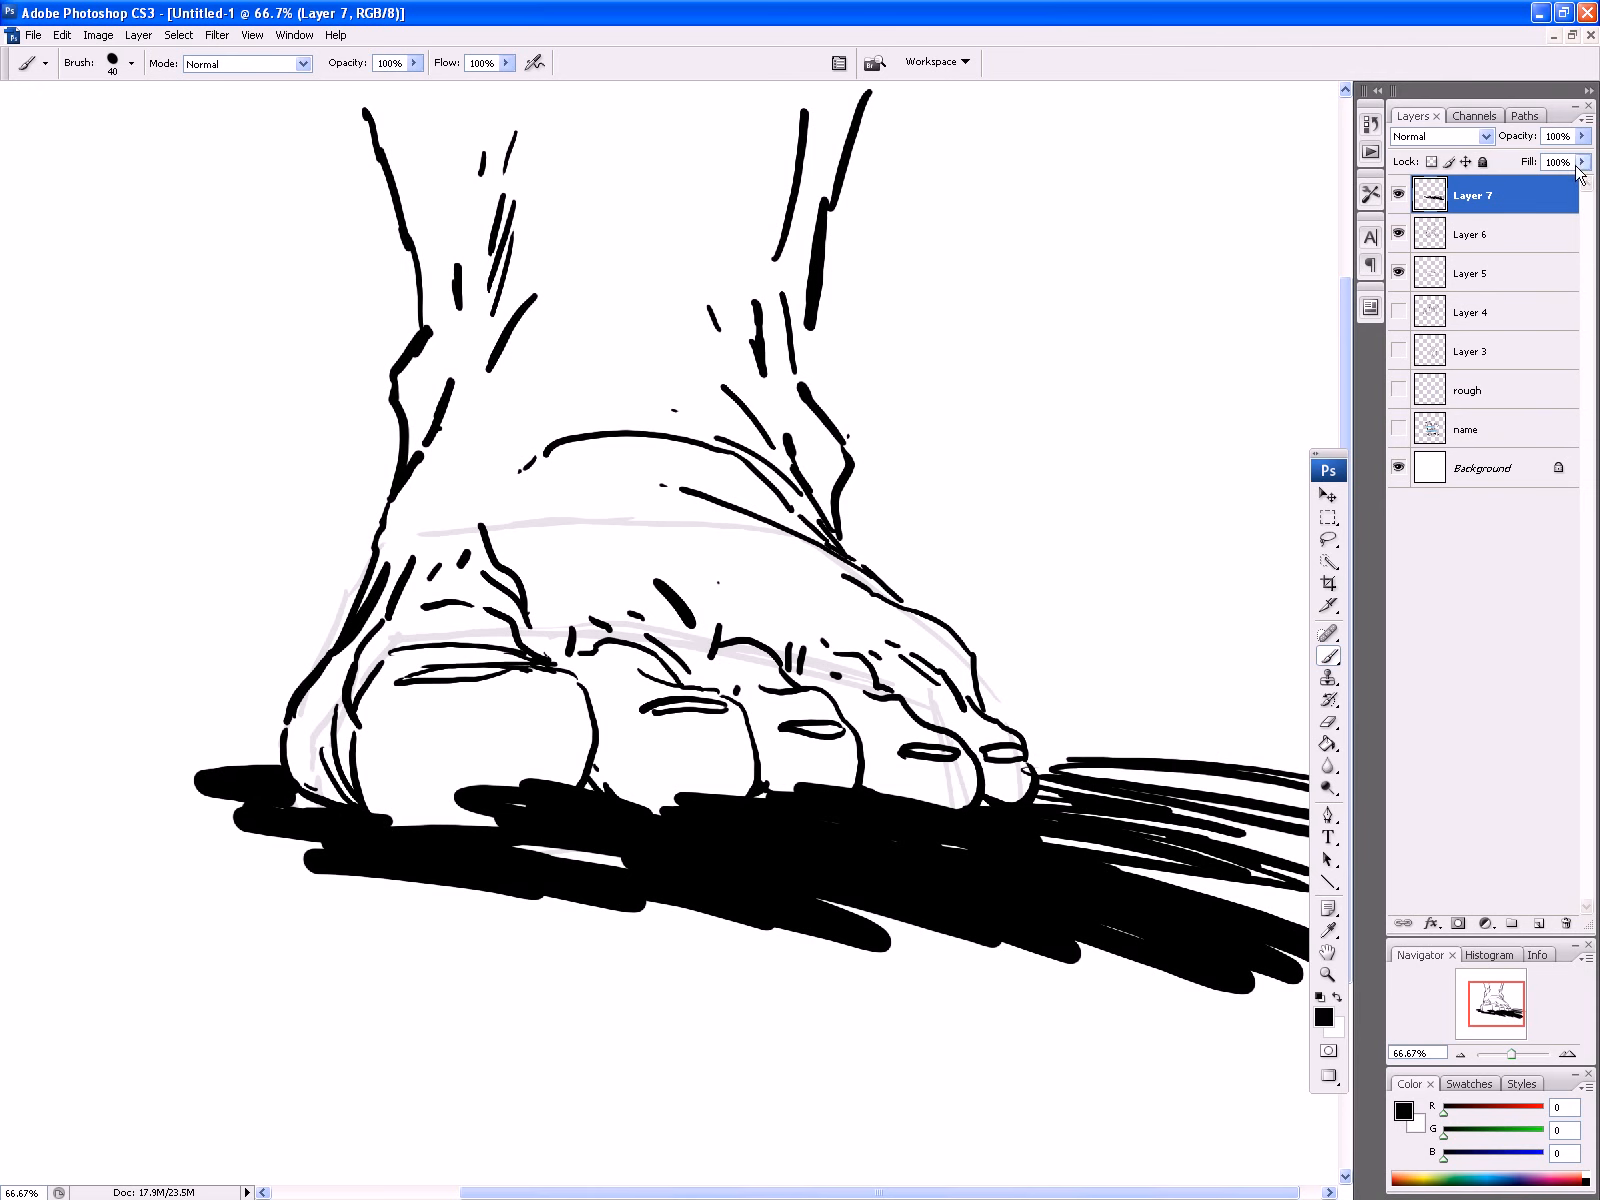
Step: Set the shadow layer's fill to 63% and erase the shadow that overlaps the toes
click(1581, 161)
drag(1580, 181, 1548, 183)
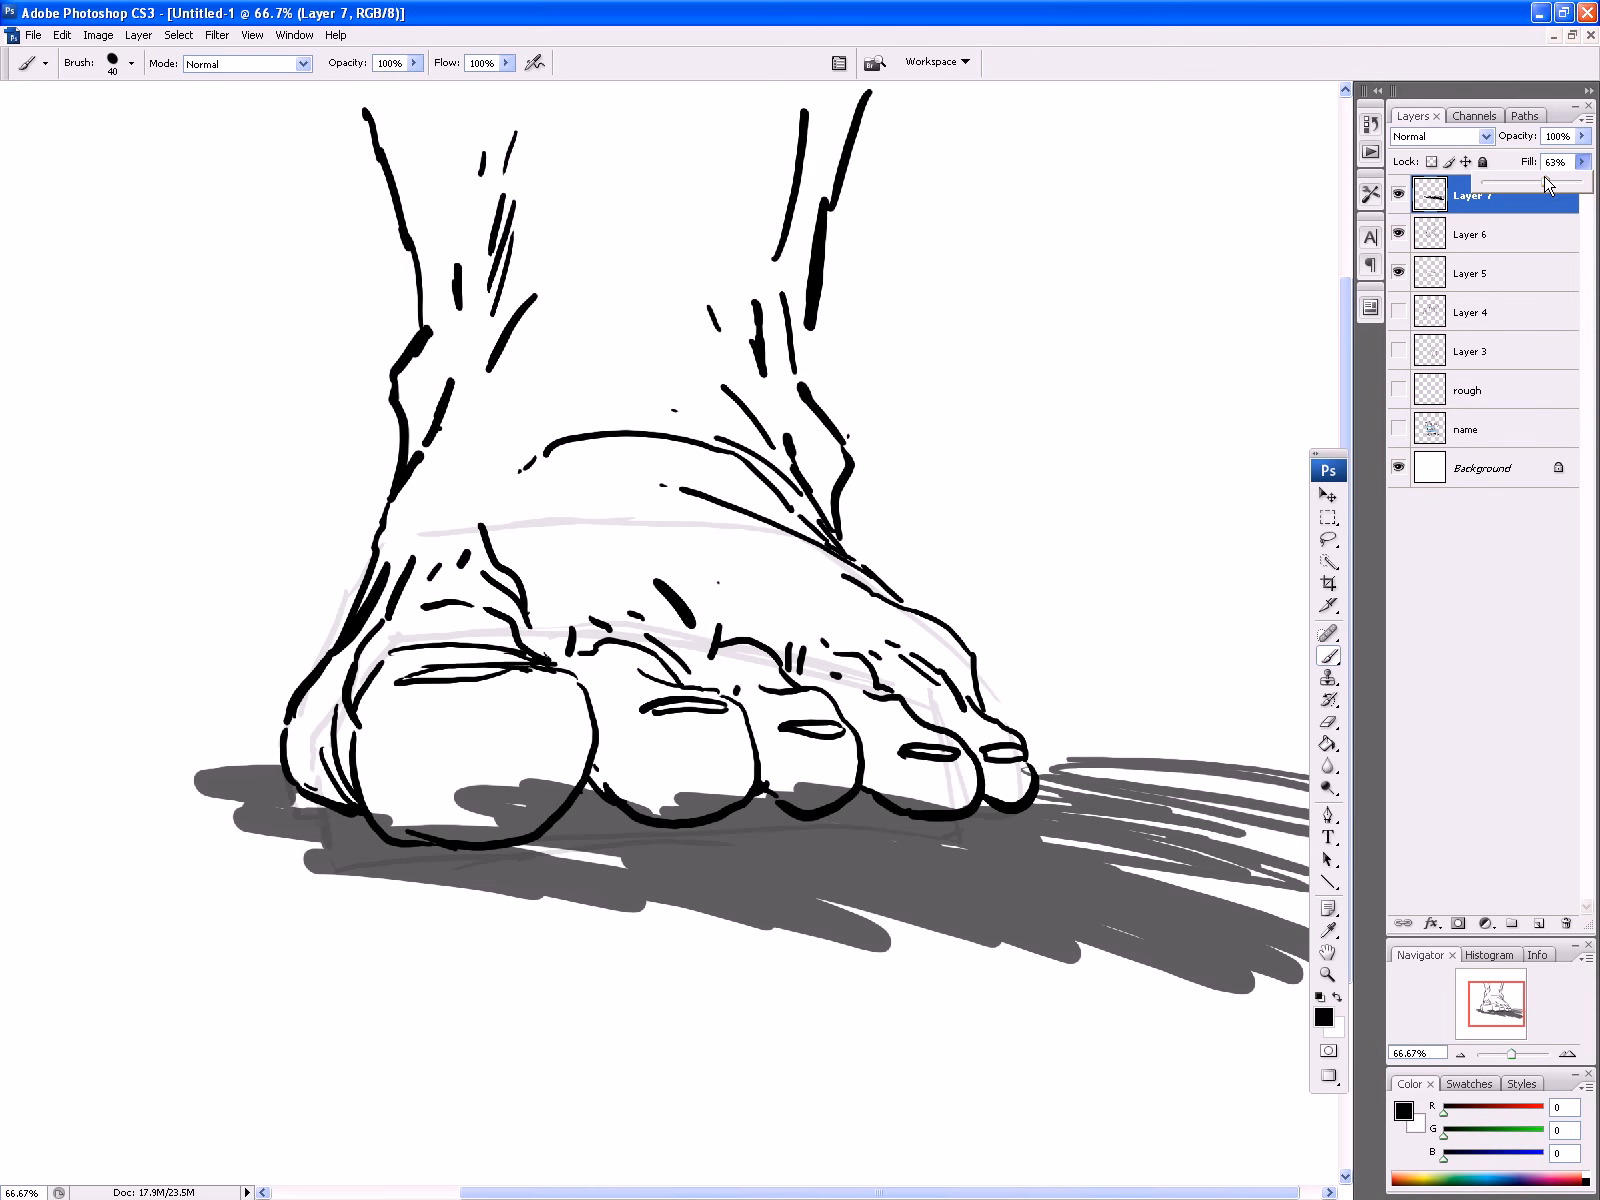
click(392, 809)
key(bracketleft)
key(bracketleft)
key(bracketleft)
key(bracketleft)
key(bracketleft)
key(bracketleft)
mouse_move(396, 809)
mouse_down()
mouse_move(477, 825)
mouse_move(547, 783)
mouse_move(476, 788)
mouse_move(490, 767)
mouse_move(659, 791)
mouse_move(995, 772)
mouse_up()
mouse_move(1193, 934)
mouse_down()
mouse_move(1214, 946)
mouse_move(1103, 918)
mouse_move(1168, 910)
mouse_up()
Step: Erase thin light streaks along the lower part of the cast shadow
key(z)
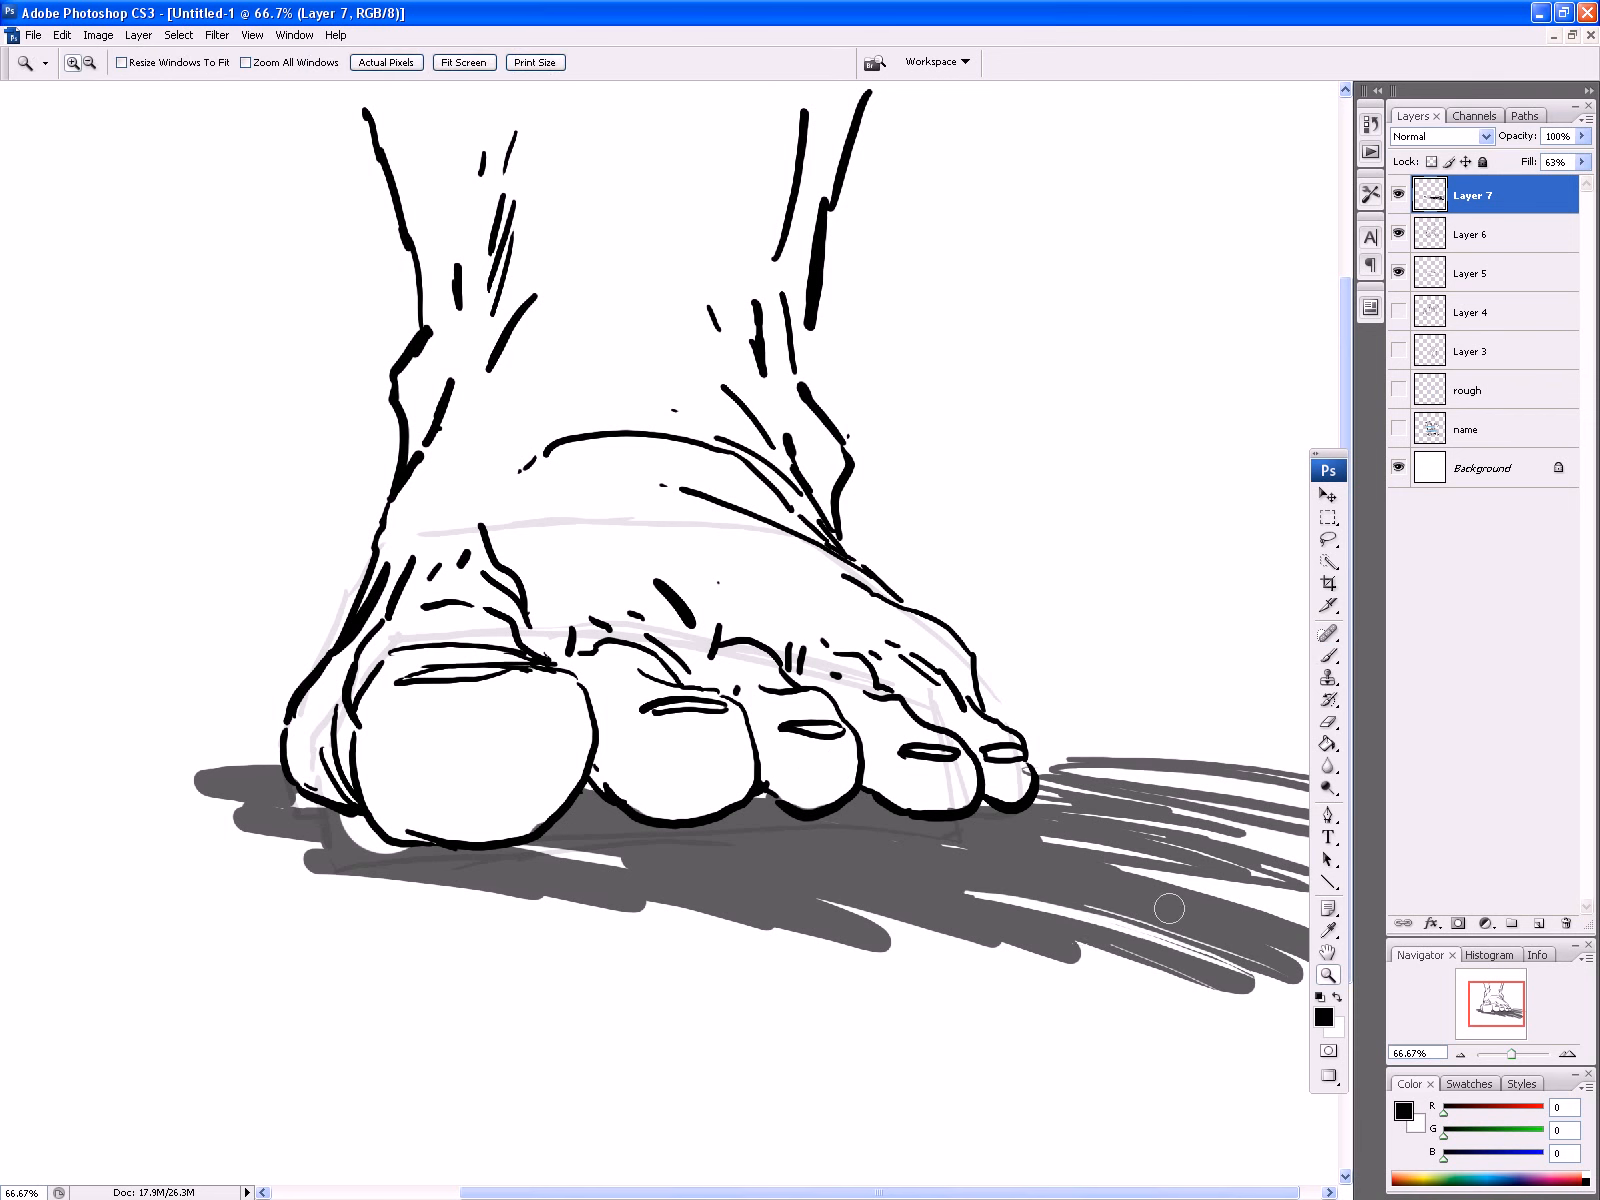
drag(1078, 955, 748, 872)
drag(870, 918, 721, 884)
drag(843, 932, 751, 910)
click(556, 884)
click(449, 881)
mouse_move(322, 826)
mouse_down()
mouse_move(275, 805)
mouse_move(378, 847)
mouse_up()
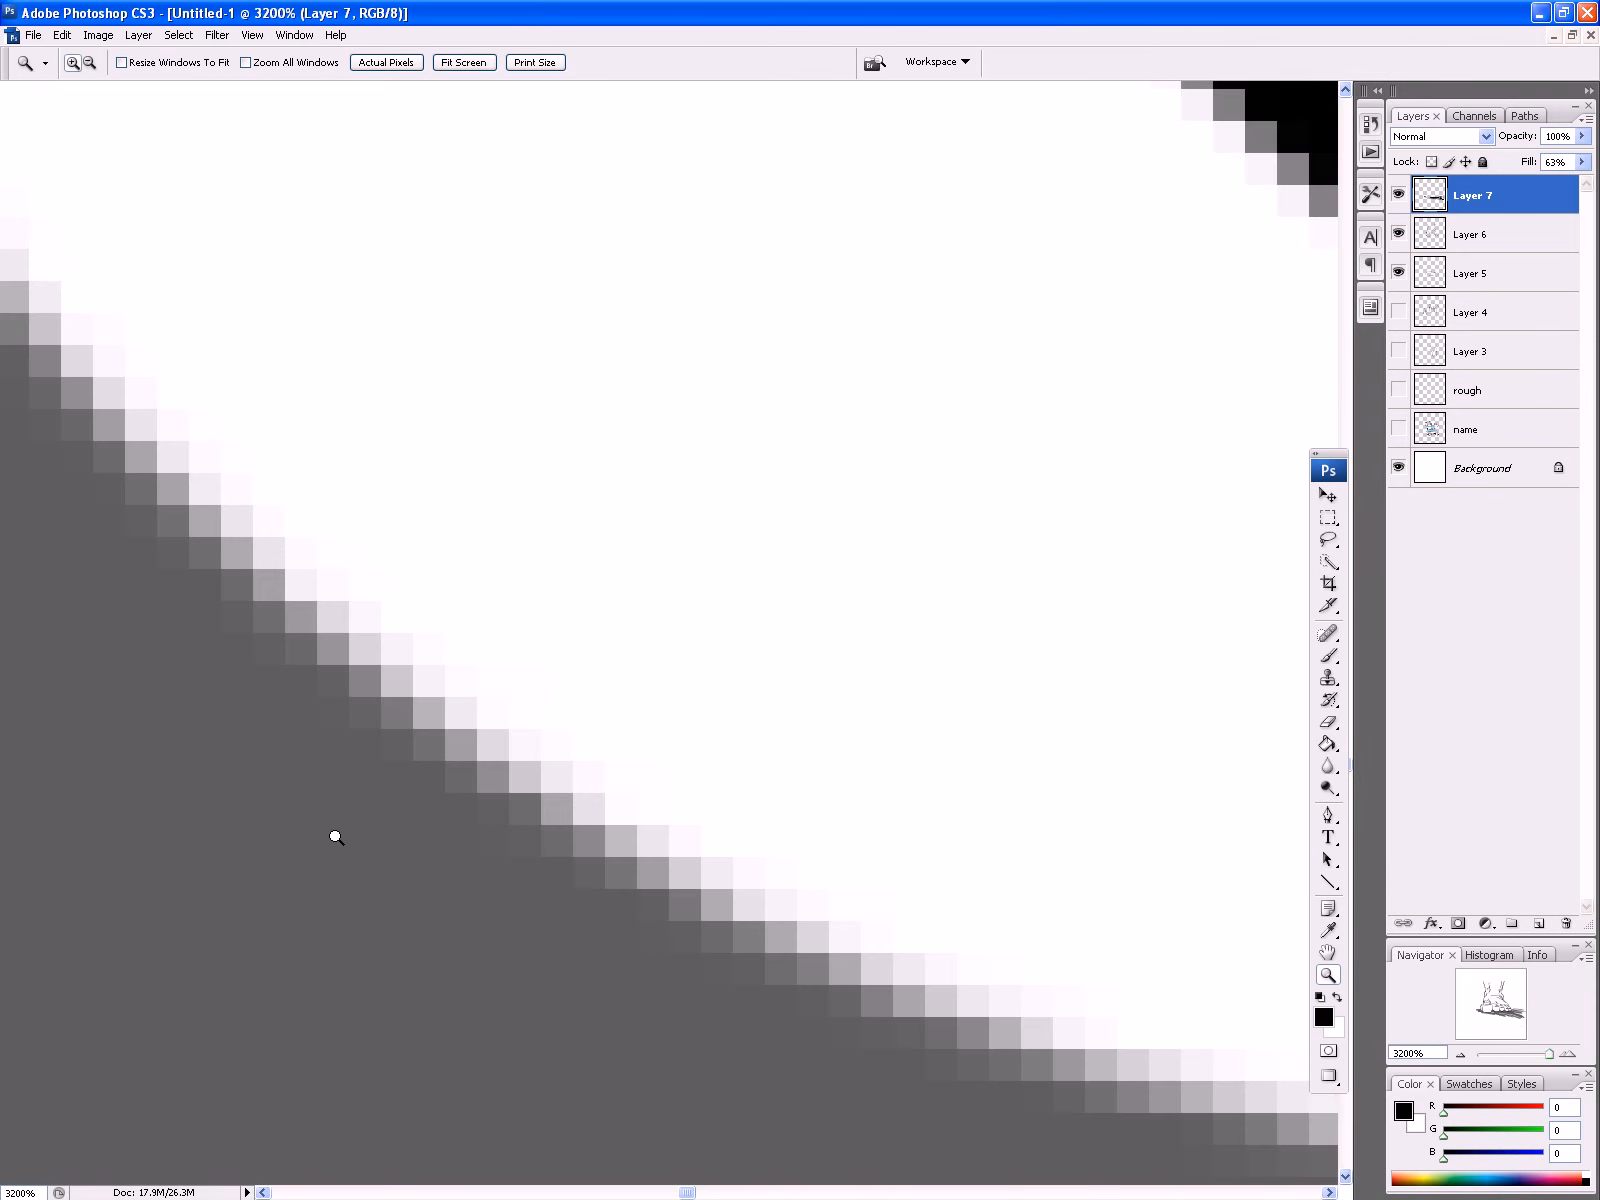
Step: Paint over the white gap in the shadow beside the big toe with the Brush tool, and show the whole canvas
click(1329, 654)
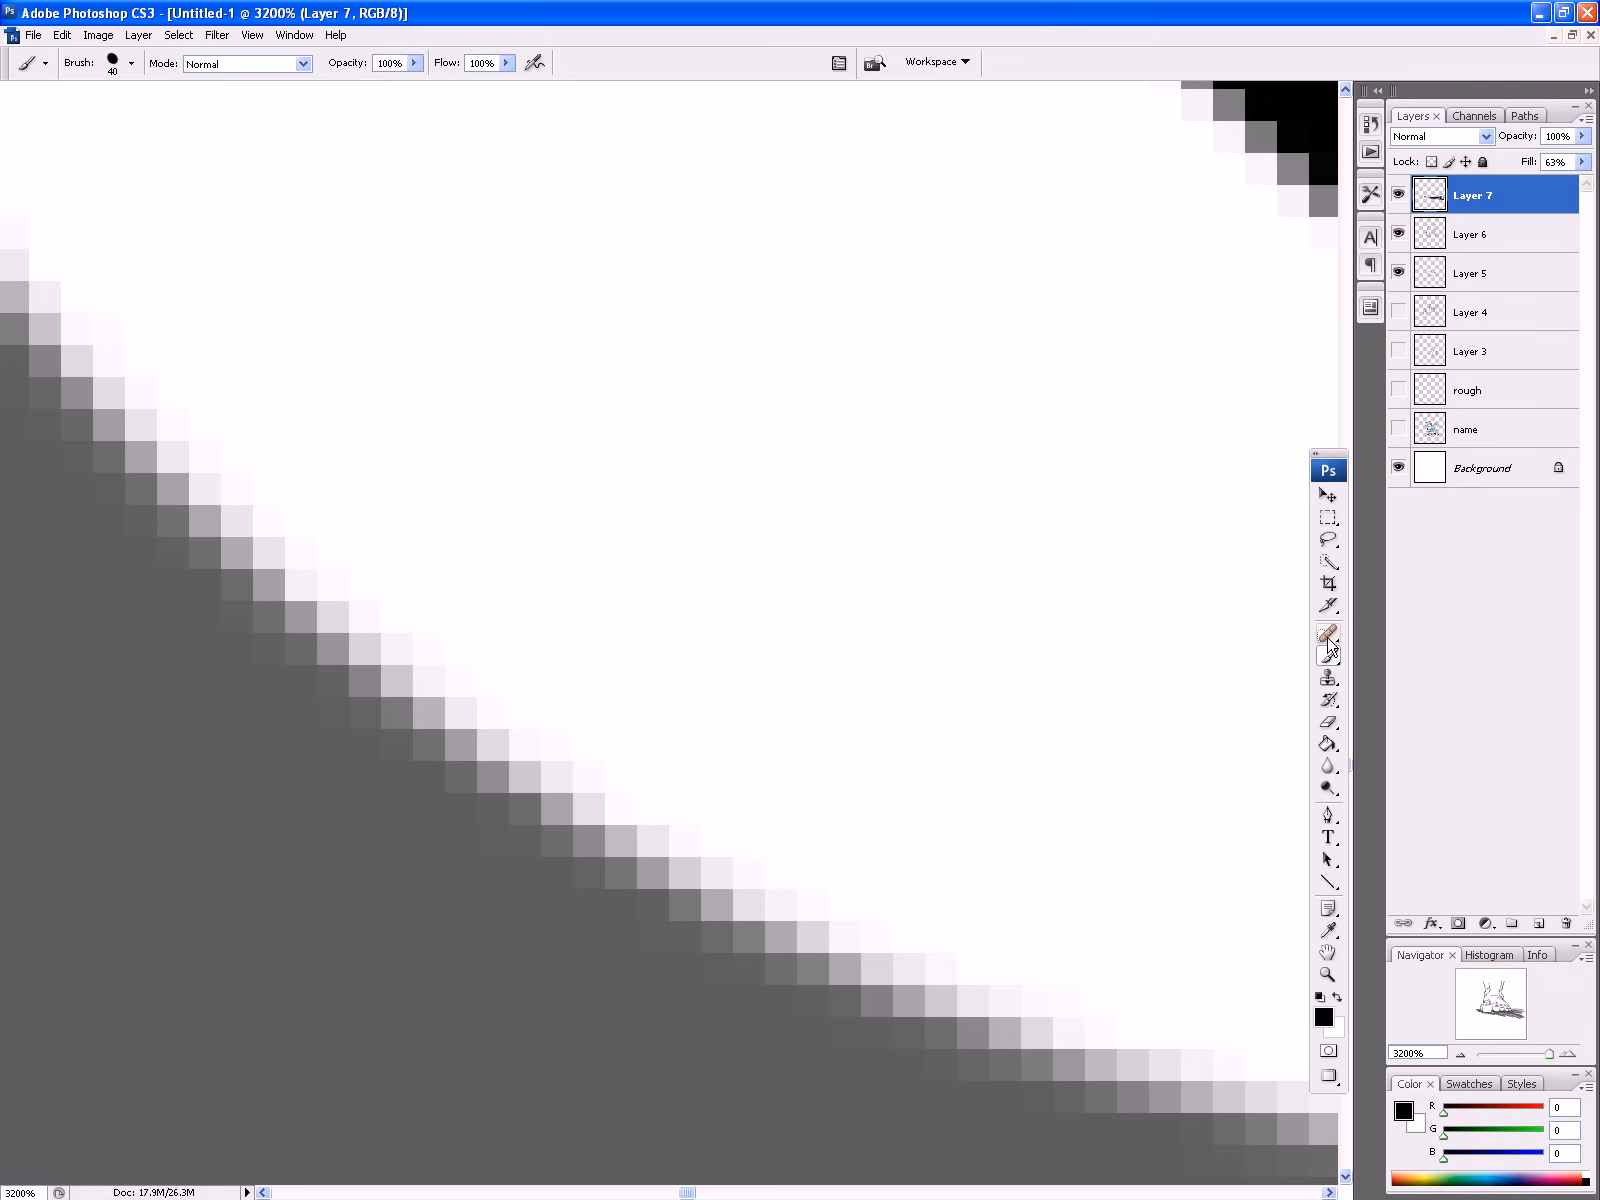
key(ctrl+minus)
key(ctrl+minus)
key(ctrl+minus)
key(ctrl+minus)
key(ctrl+minus)
key(ctrl+minus)
key(ctrl+minus)
key(ctrl+minus)
key(ctrl+minus)
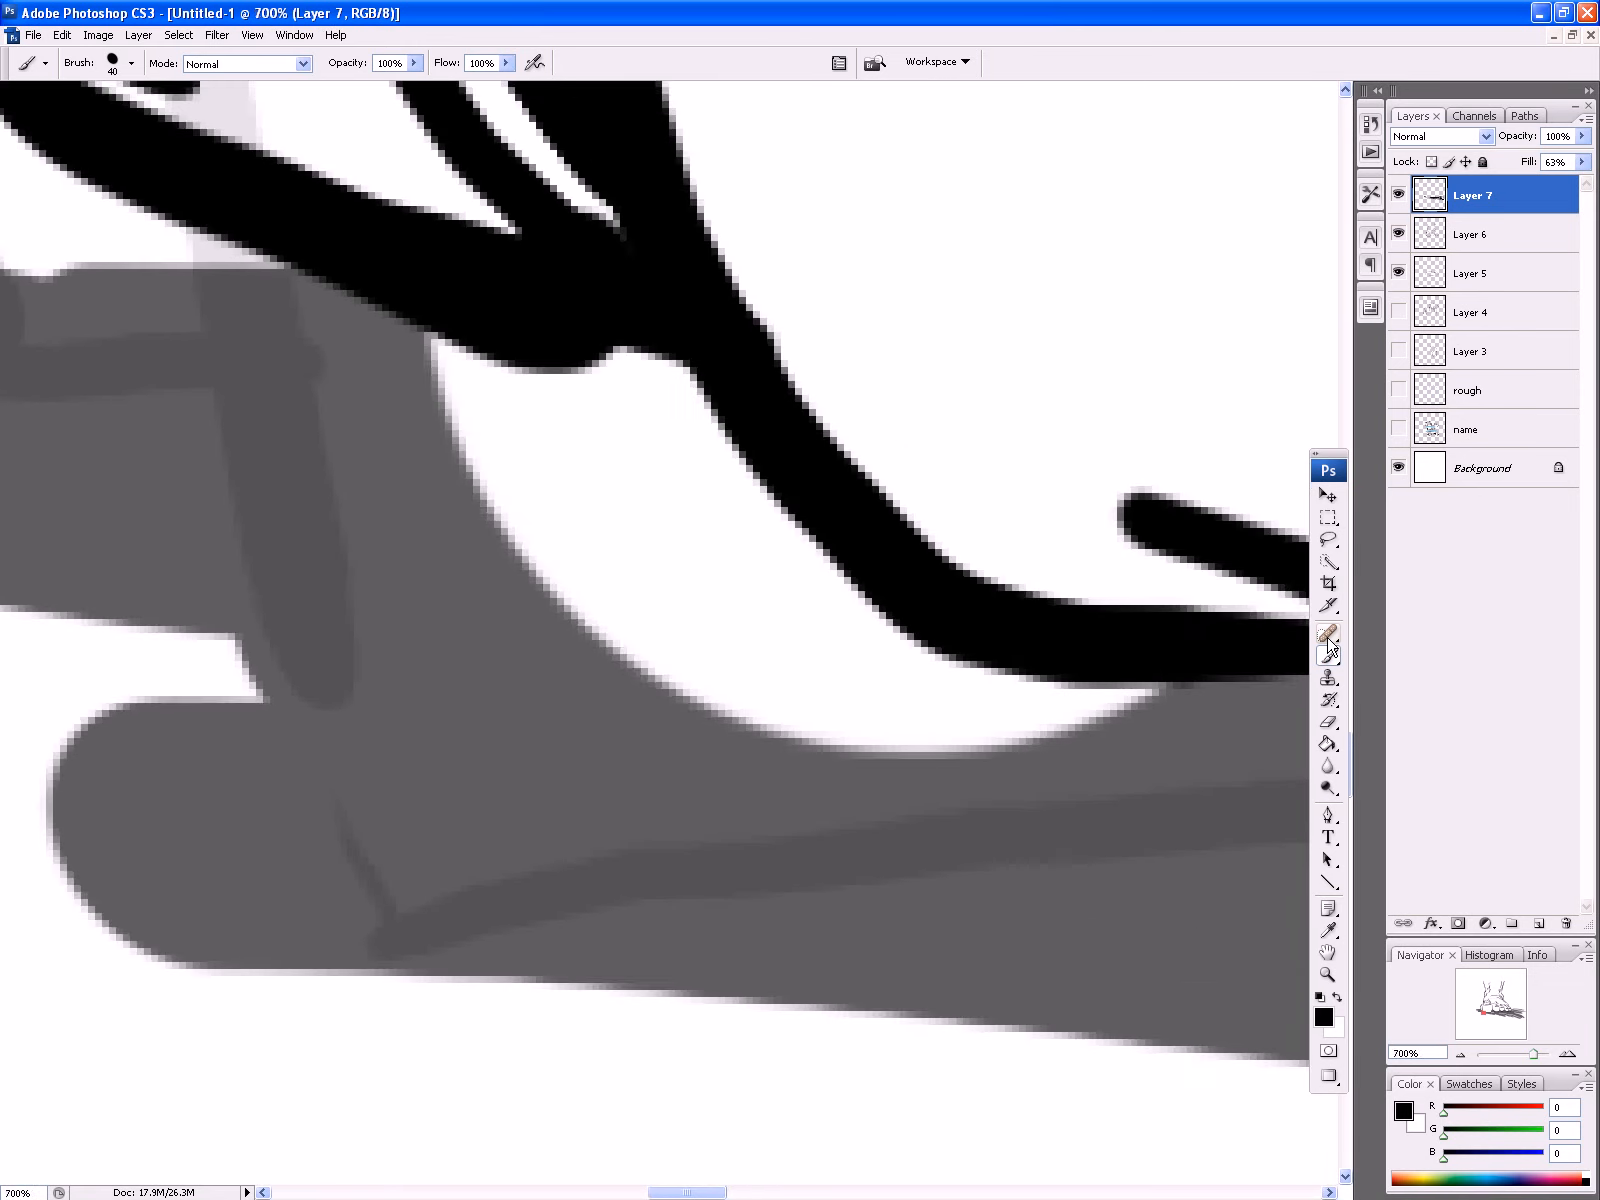
key(ctrl+minus)
key(ctrl+minus)
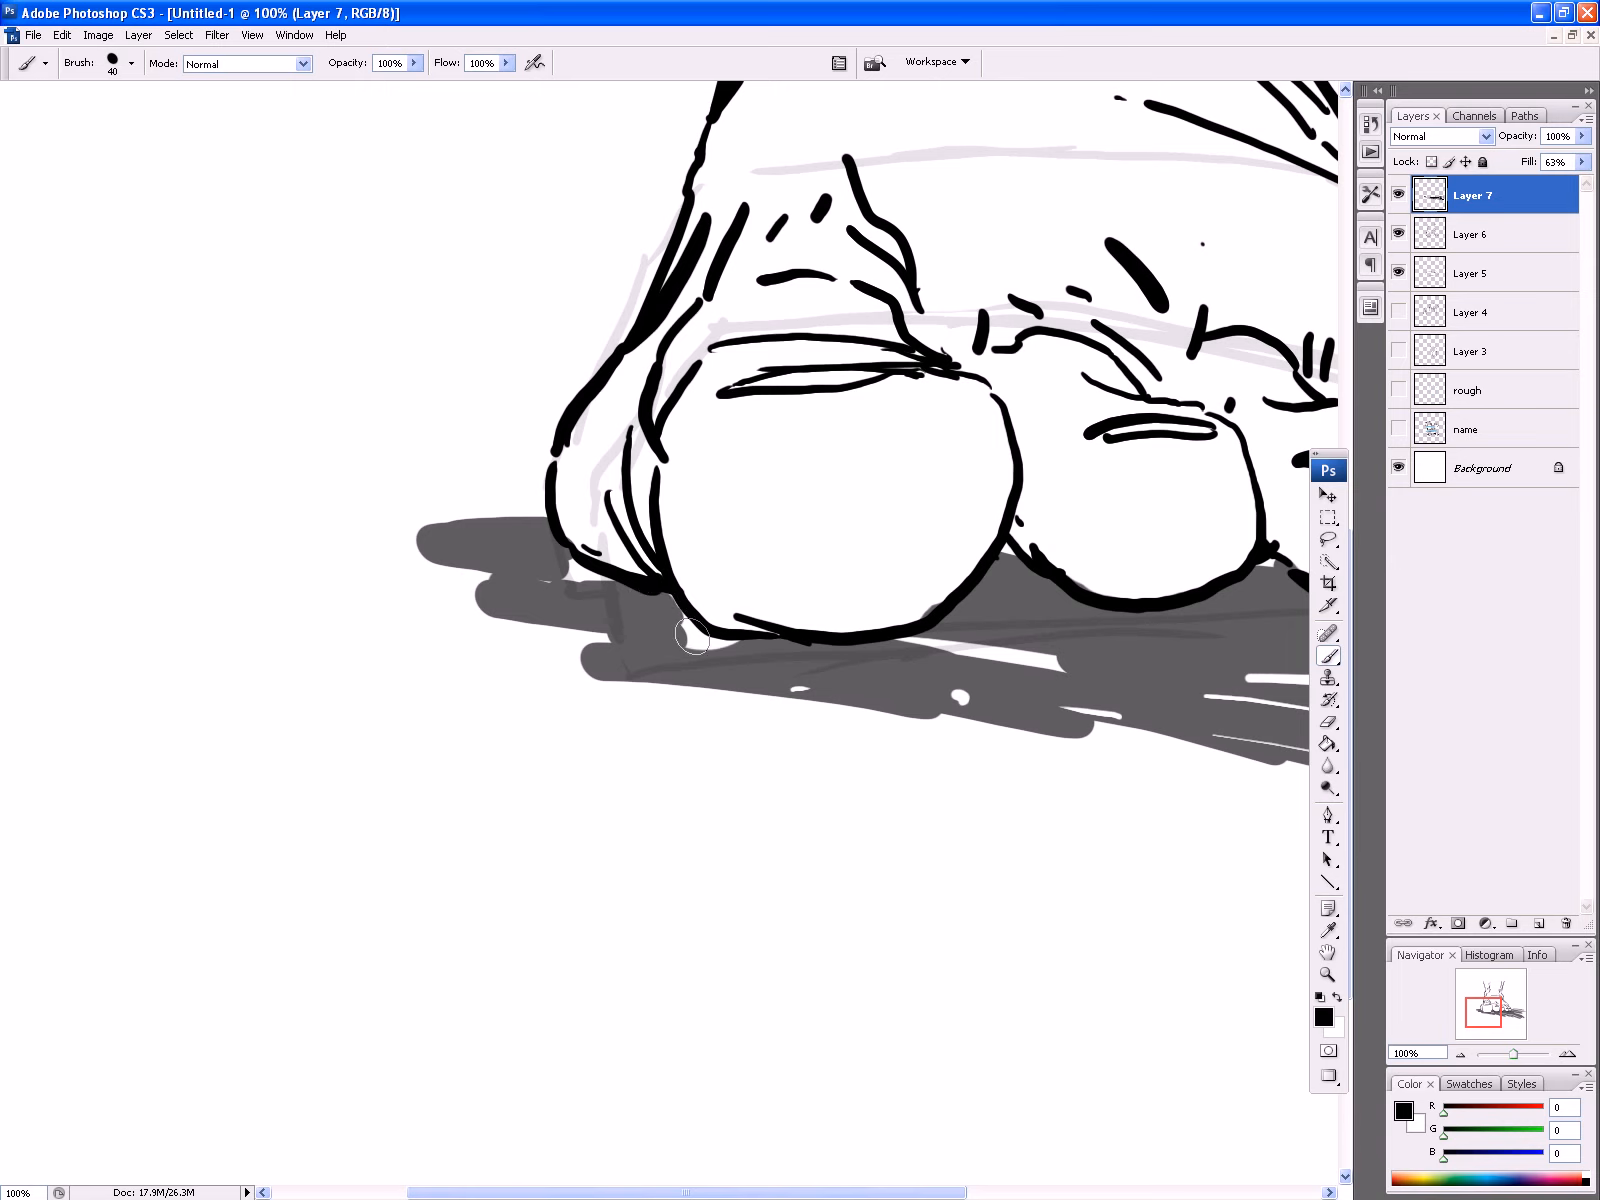
key(ctrl+minus)
key(ctrl+minus)
key(ctrl+minus)
key(ctrl+minus)
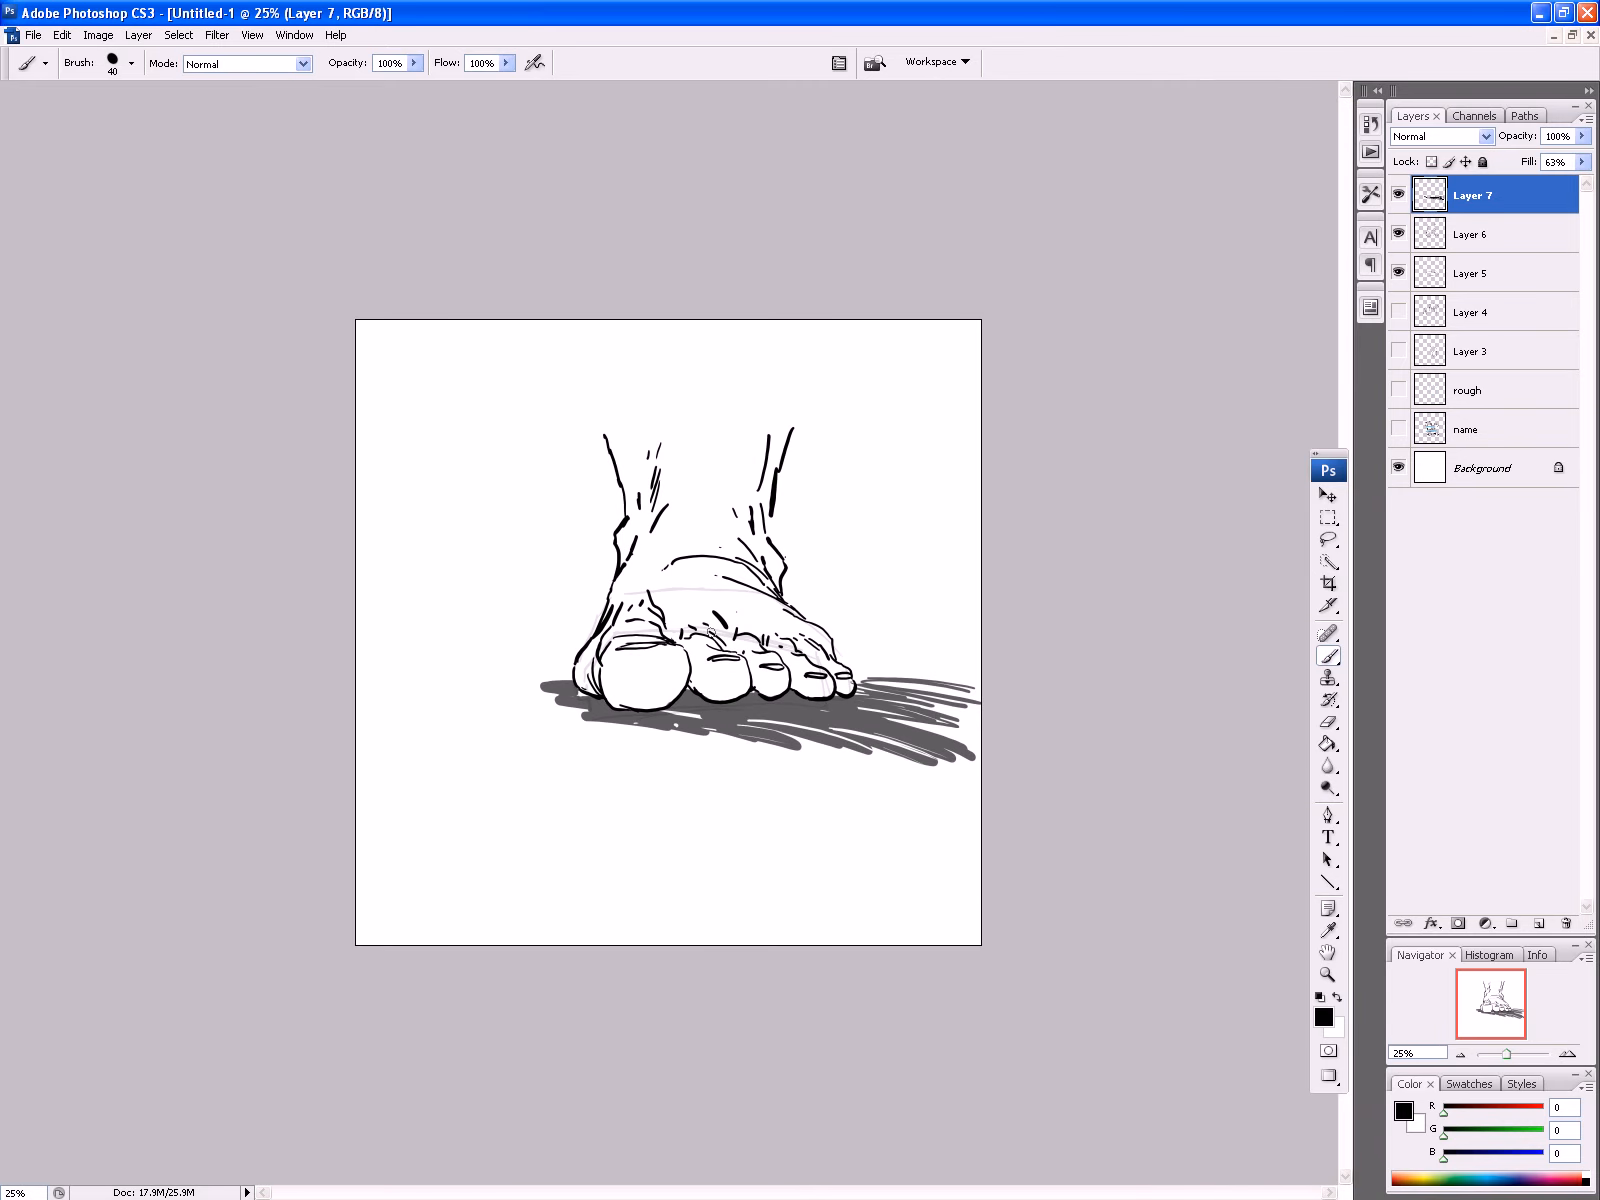
key(ctrl+plus)
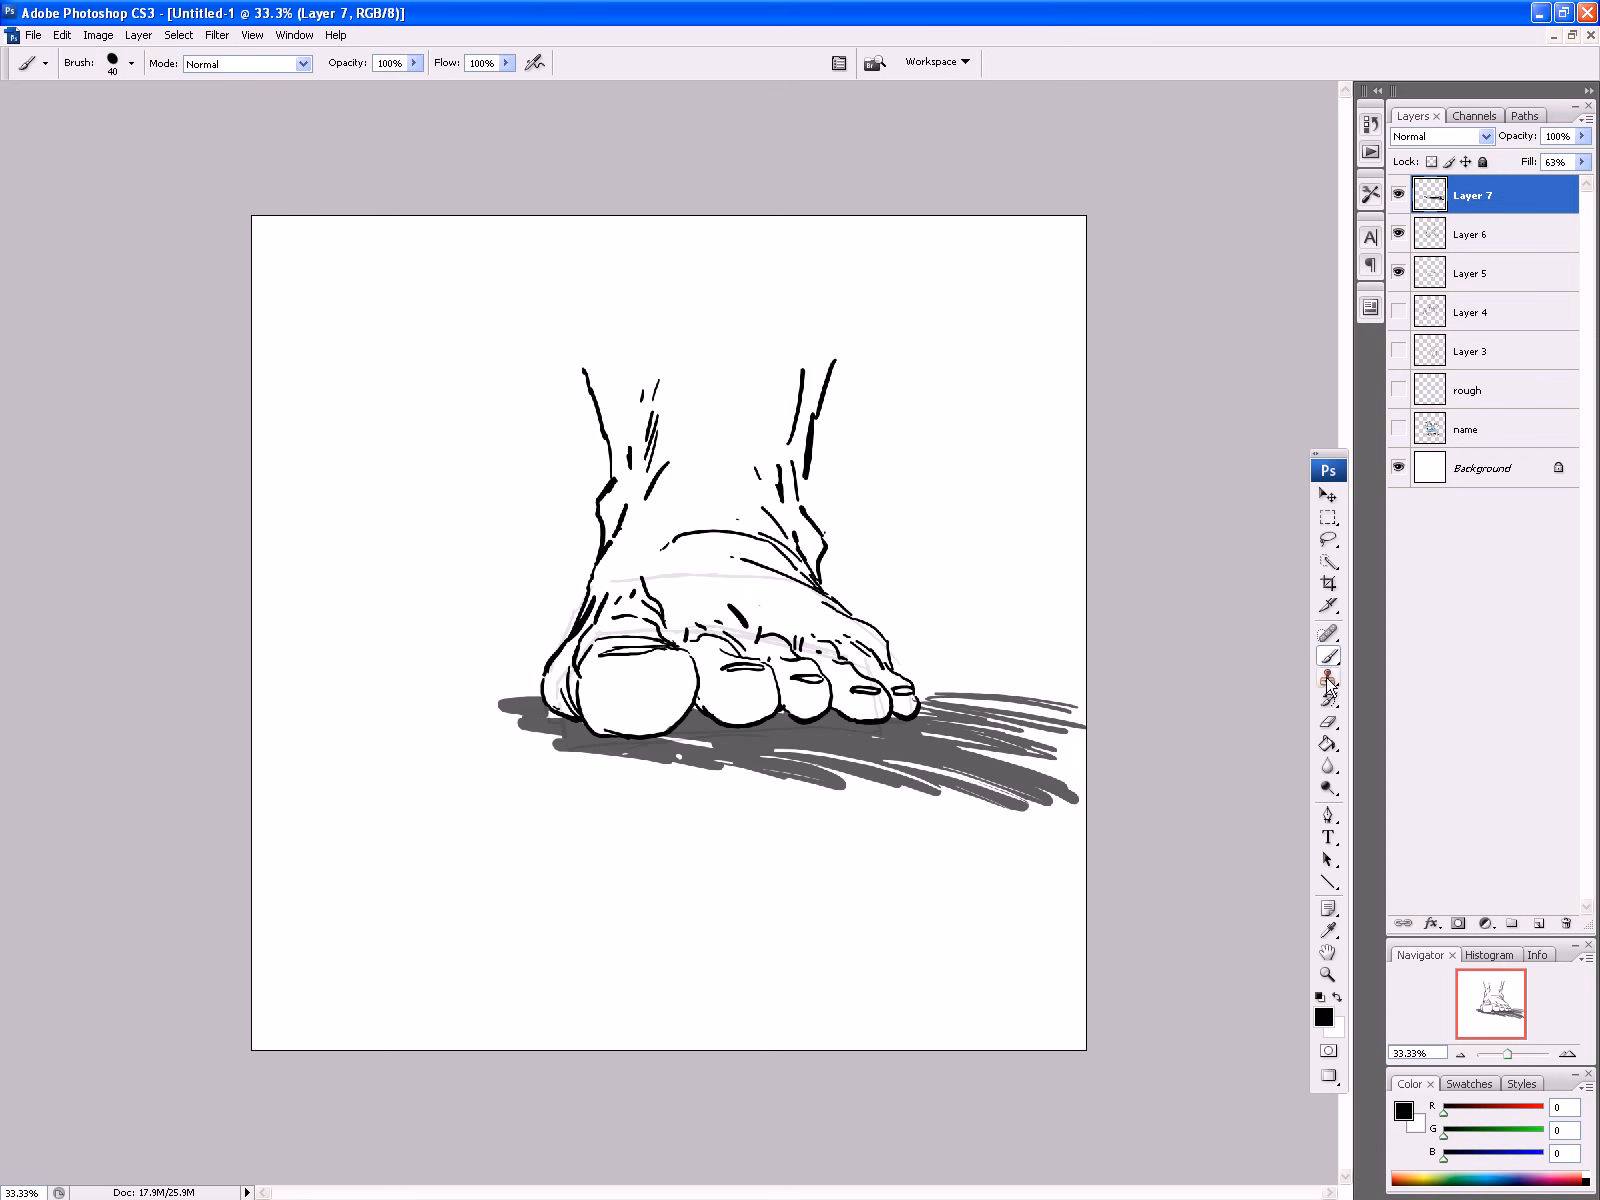
Step: Select Layer 6 and thicken the outline of the outer ankle and lower leg
drag(804, 474, 807, 514)
click(1470, 236)
drag(804, 500, 804, 472)
drag(822, 562, 826, 595)
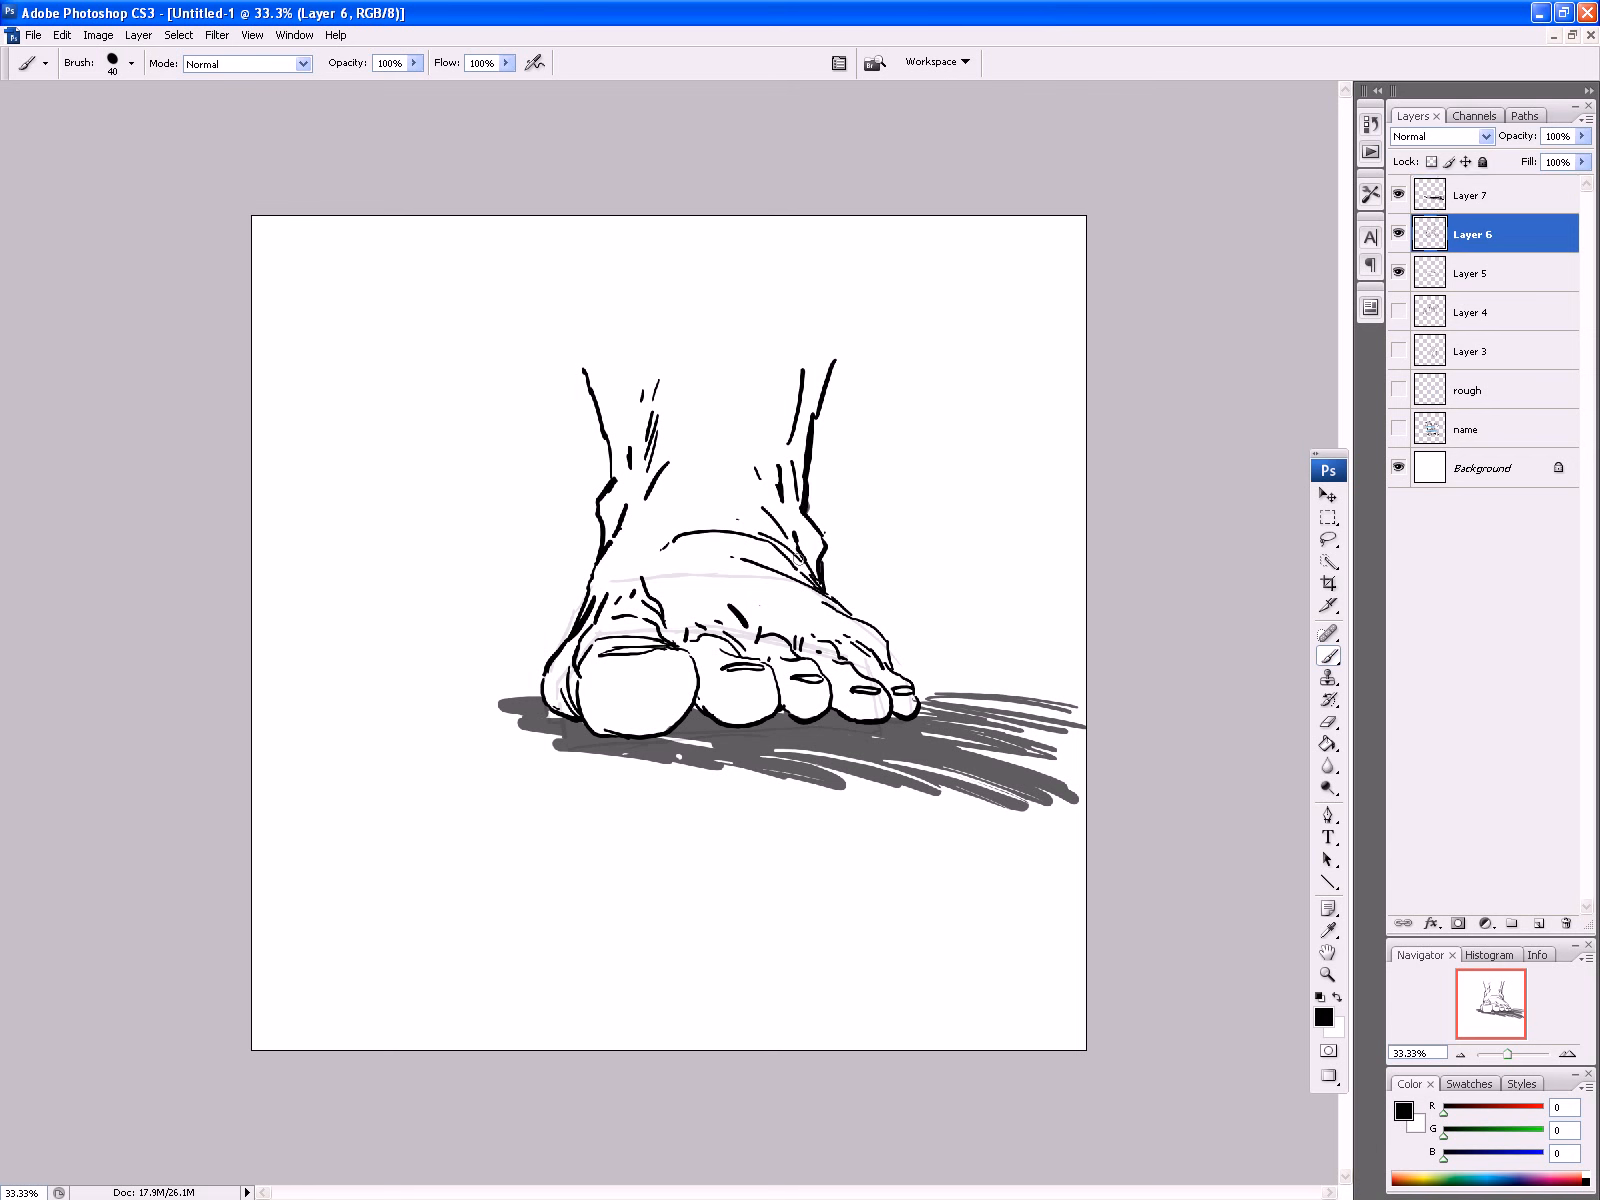
Step: Add heavy black accents between the smaller toes and on their knuckles, plus tendon and crease strokes across the instep
mouse_move(894, 696)
mouse_down()
mouse_move(830, 710)
mouse_move(850, 675)
mouse_move(781, 653)
mouse_move(815, 664)
mouse_up()
mouse_move(786, 637)
mouse_down()
mouse_move(779, 626)
mouse_move(840, 614)
mouse_up()
drag(862, 620, 886, 643)
drag(886, 650, 893, 667)
drag(753, 602, 747, 619)
mouse_move(746, 612)
mouse_down()
mouse_move(754, 629)
mouse_move(759, 567)
mouse_up()
drag(845, 608, 745, 564)
drag(770, 577, 730, 554)
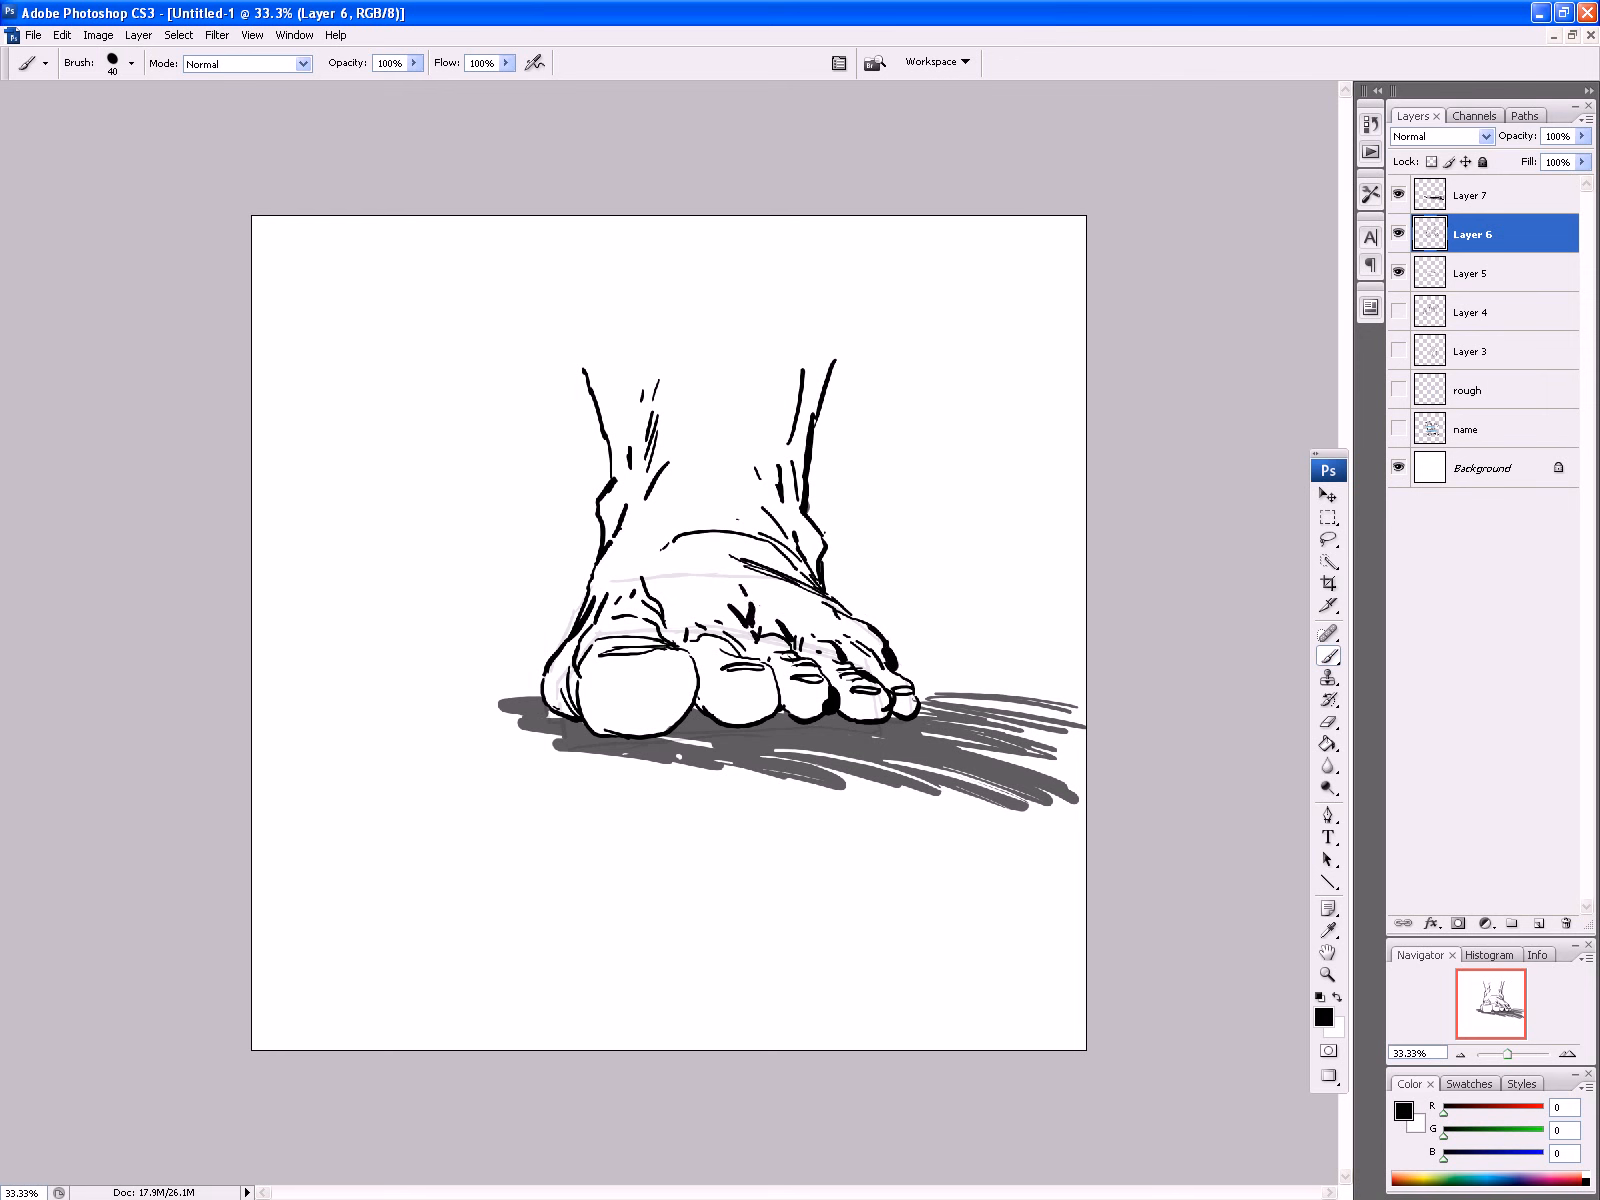
Step: Draw a ragged trouser hem around the lower leg, with folds, small tears and black shading on both sides
drag(660, 333, 661, 348)
mouse_move(880, 241)
mouse_down()
mouse_move(878, 462)
mouse_move(829, 363)
mouse_move(775, 344)
mouse_move(735, 383)
mouse_move(726, 351)
mouse_move(626, 286)
mouse_up()
mouse_move(686, 289)
mouse_down()
mouse_move(652, 302)
mouse_move(628, 373)
mouse_move(578, 388)
mouse_move(557, 483)
mouse_move(604, 432)
mouse_move(583, 403)
mouse_up()
mouse_move(860, 394)
mouse_down()
mouse_move(822, 440)
mouse_move(830, 395)
mouse_move(864, 386)
mouse_up()
drag(767, 346, 772, 335)
mouse_move(788, 342)
mouse_down()
mouse_move(787, 326)
mouse_move(802, 335)
mouse_up()
mouse_move(813, 338)
mouse_down()
mouse_move(887, 316)
mouse_move(845, 287)
mouse_up()
drag(867, 296, 833, 248)
drag(710, 292, 738, 318)
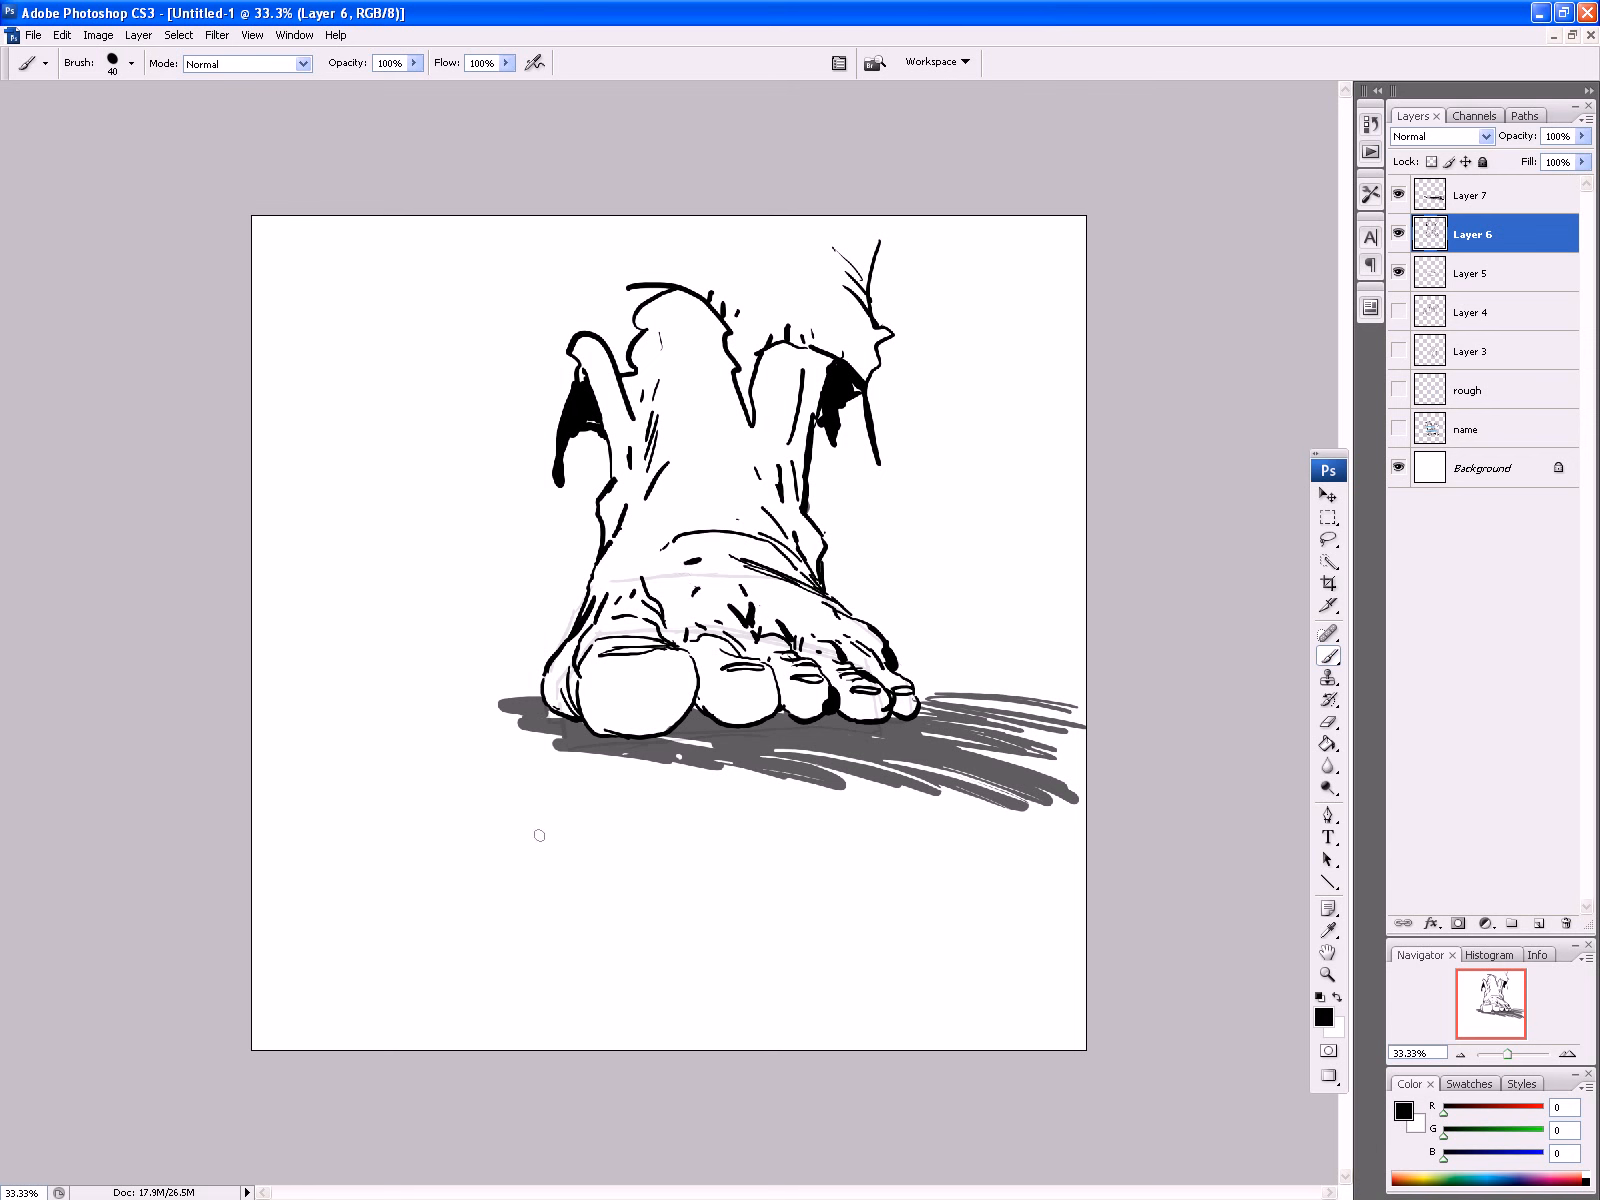
Step: Sketch the two overlapping foot blocks below the drawing, and two toe studies with nails and joints beside the leg
mouse_move(383, 874)
mouse_down()
mouse_move(647, 888)
mouse_move(653, 957)
mouse_move(385, 955)
mouse_move(343, 884)
mouse_move(375, 963)
mouse_up()
mouse_move(660, 948)
mouse_down()
mouse_move(706, 915)
mouse_move(707, 853)
mouse_move(555, 809)
mouse_move(382, 799)
mouse_move(423, 802)
mouse_move(332, 821)
mouse_move(346, 892)
mouse_up()
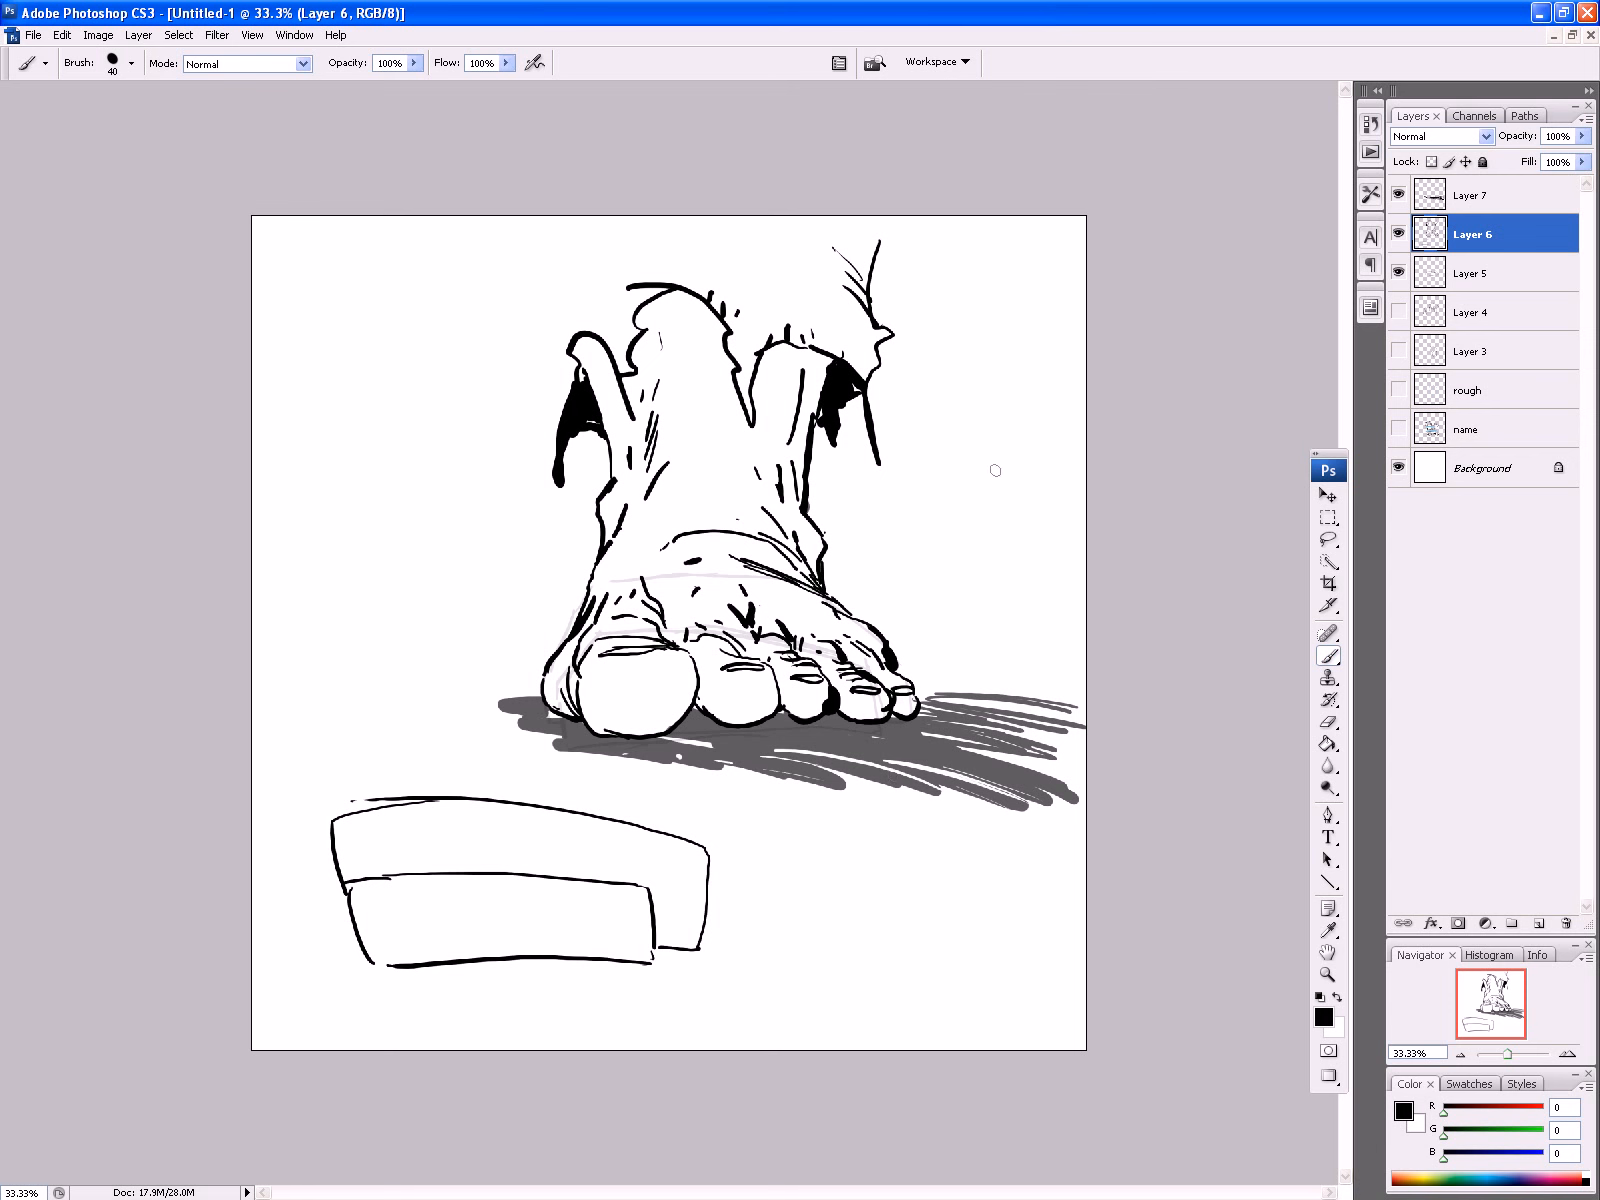
mouse_move(984, 444)
mouse_down()
mouse_move(981, 372)
mouse_move(945, 422)
mouse_move(955, 466)
mouse_move(978, 437)
mouse_move(958, 508)
mouse_move(990, 490)
mouse_move(965, 522)
mouse_move(967, 564)
mouse_move(1000, 553)
mouse_move(1060, 455)
mouse_move(1040, 436)
mouse_move(1013, 455)
mouse_move(1014, 488)
mouse_move(1050, 508)
mouse_move(1069, 430)
mouse_move(1050, 376)
mouse_move(1010, 390)
mouse_move(1011, 456)
mouse_move(1058, 392)
mouse_move(1025, 425)
mouse_move(955, 371)
mouse_up()
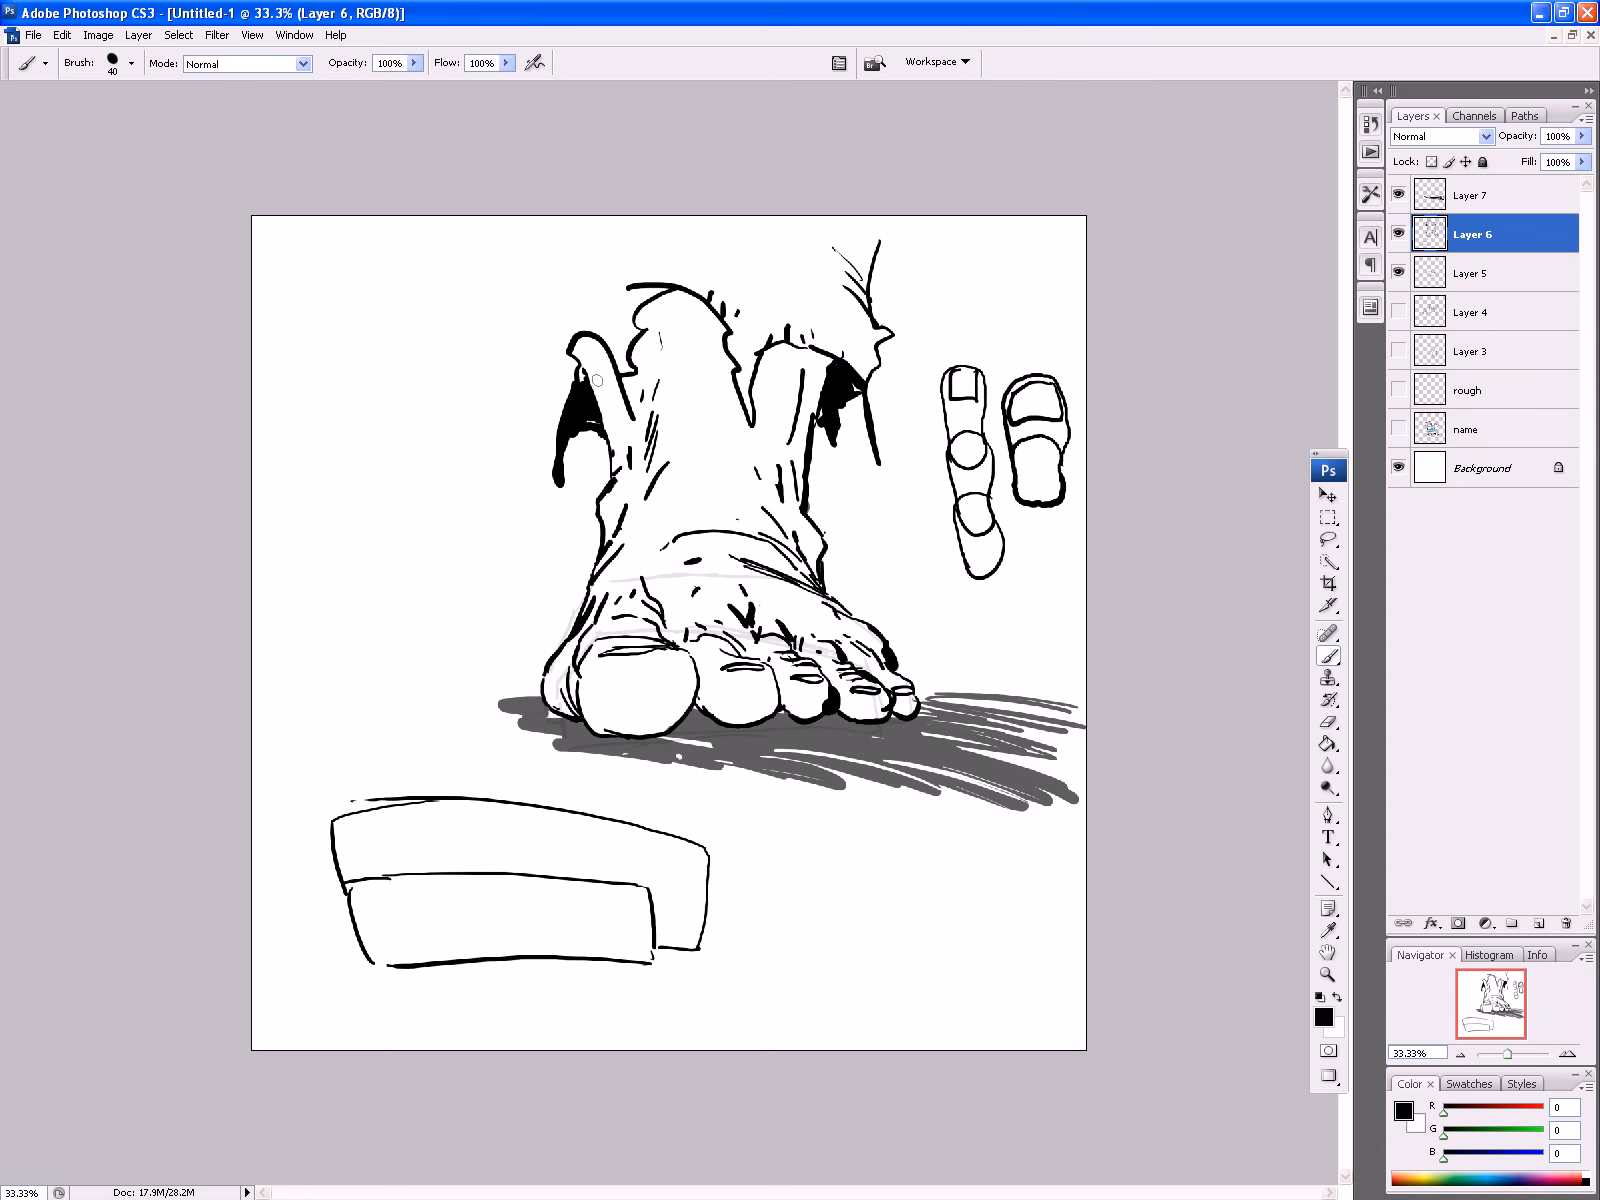
Step: Fill the inside of the ragged hem with black shading, and darken the second toe's edge and the big toenail area
drag(613, 362, 598, 394)
drag(606, 343, 588, 378)
mouse_move(590, 336)
mouse_down()
mouse_move(583, 368)
mouse_move(721, 325)
mouse_move(650, 302)
mouse_move(642, 325)
mouse_up()
mouse_move(757, 376)
mouse_down()
mouse_move(822, 367)
mouse_move(812, 349)
mouse_move(769, 350)
mouse_move(756, 390)
mouse_up()
mouse_move(781, 684)
mouse_down()
mouse_move(765, 724)
mouse_move(736, 727)
mouse_move(699, 702)
mouse_move(712, 654)
mouse_move(697, 680)
mouse_up()
drag(602, 652, 581, 662)
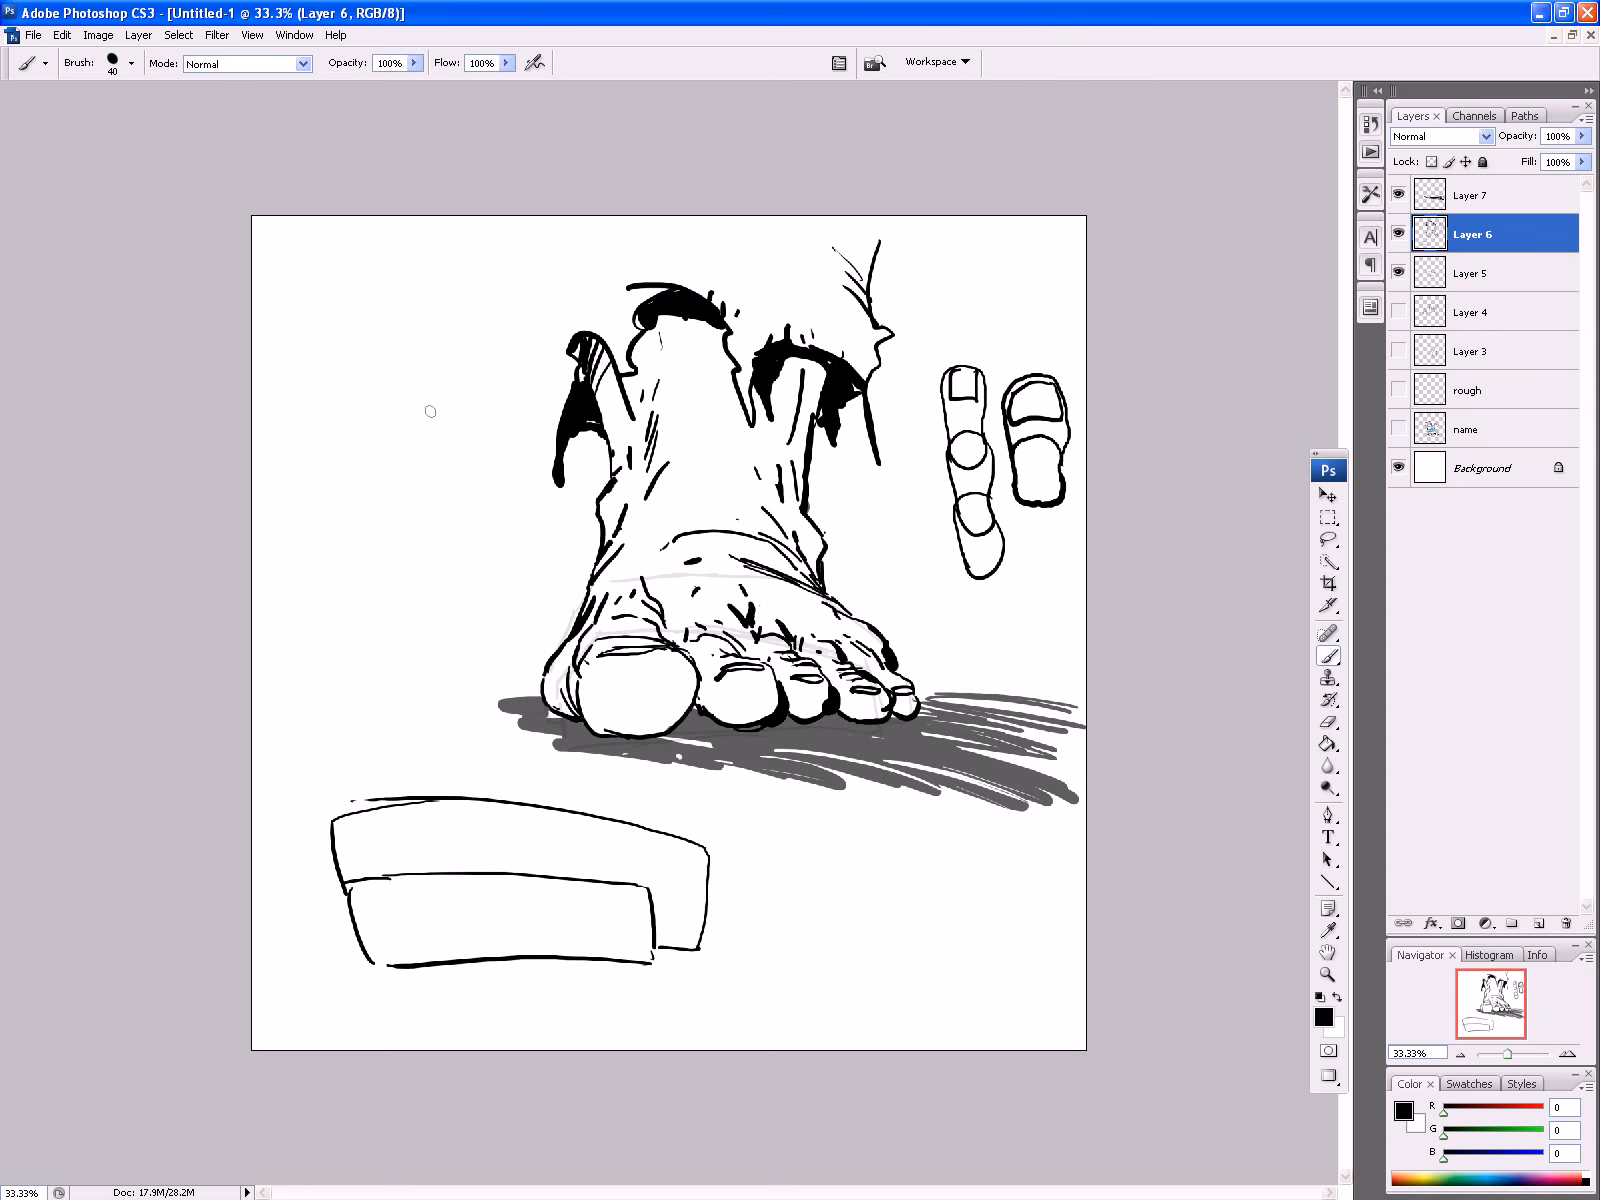
Step: Draw a separate creature's foot beside the main one, with a pointed claw at each end and hair tufts on the upper knob
mouse_move(418, 468)
mouse_down()
mouse_move(402, 482)
mouse_move(373, 394)
mouse_move(330, 470)
mouse_move(369, 522)
mouse_up()
mouse_move(427, 448)
mouse_down()
mouse_move(462, 414)
mouse_move(471, 470)
mouse_move(493, 463)
mouse_move(507, 500)
mouse_move(488, 512)
mouse_move(511, 518)
mouse_move(527, 572)
mouse_move(483, 640)
mouse_up()
drag(372, 428, 359, 398)
drag(359, 398, 326, 415)
mouse_move(324, 415)
mouse_down()
mouse_move(343, 446)
mouse_move(352, 588)
mouse_move(379, 638)
mouse_up()
drag(379, 638, 397, 680)
mouse_move(483, 635)
mouse_down()
mouse_move(470, 763)
mouse_move(435, 850)
mouse_move(396, 728)
mouse_move(415, 755)
mouse_up()
mouse_move(368, 422)
mouse_down()
mouse_move(335, 364)
mouse_move(341, 433)
mouse_up()
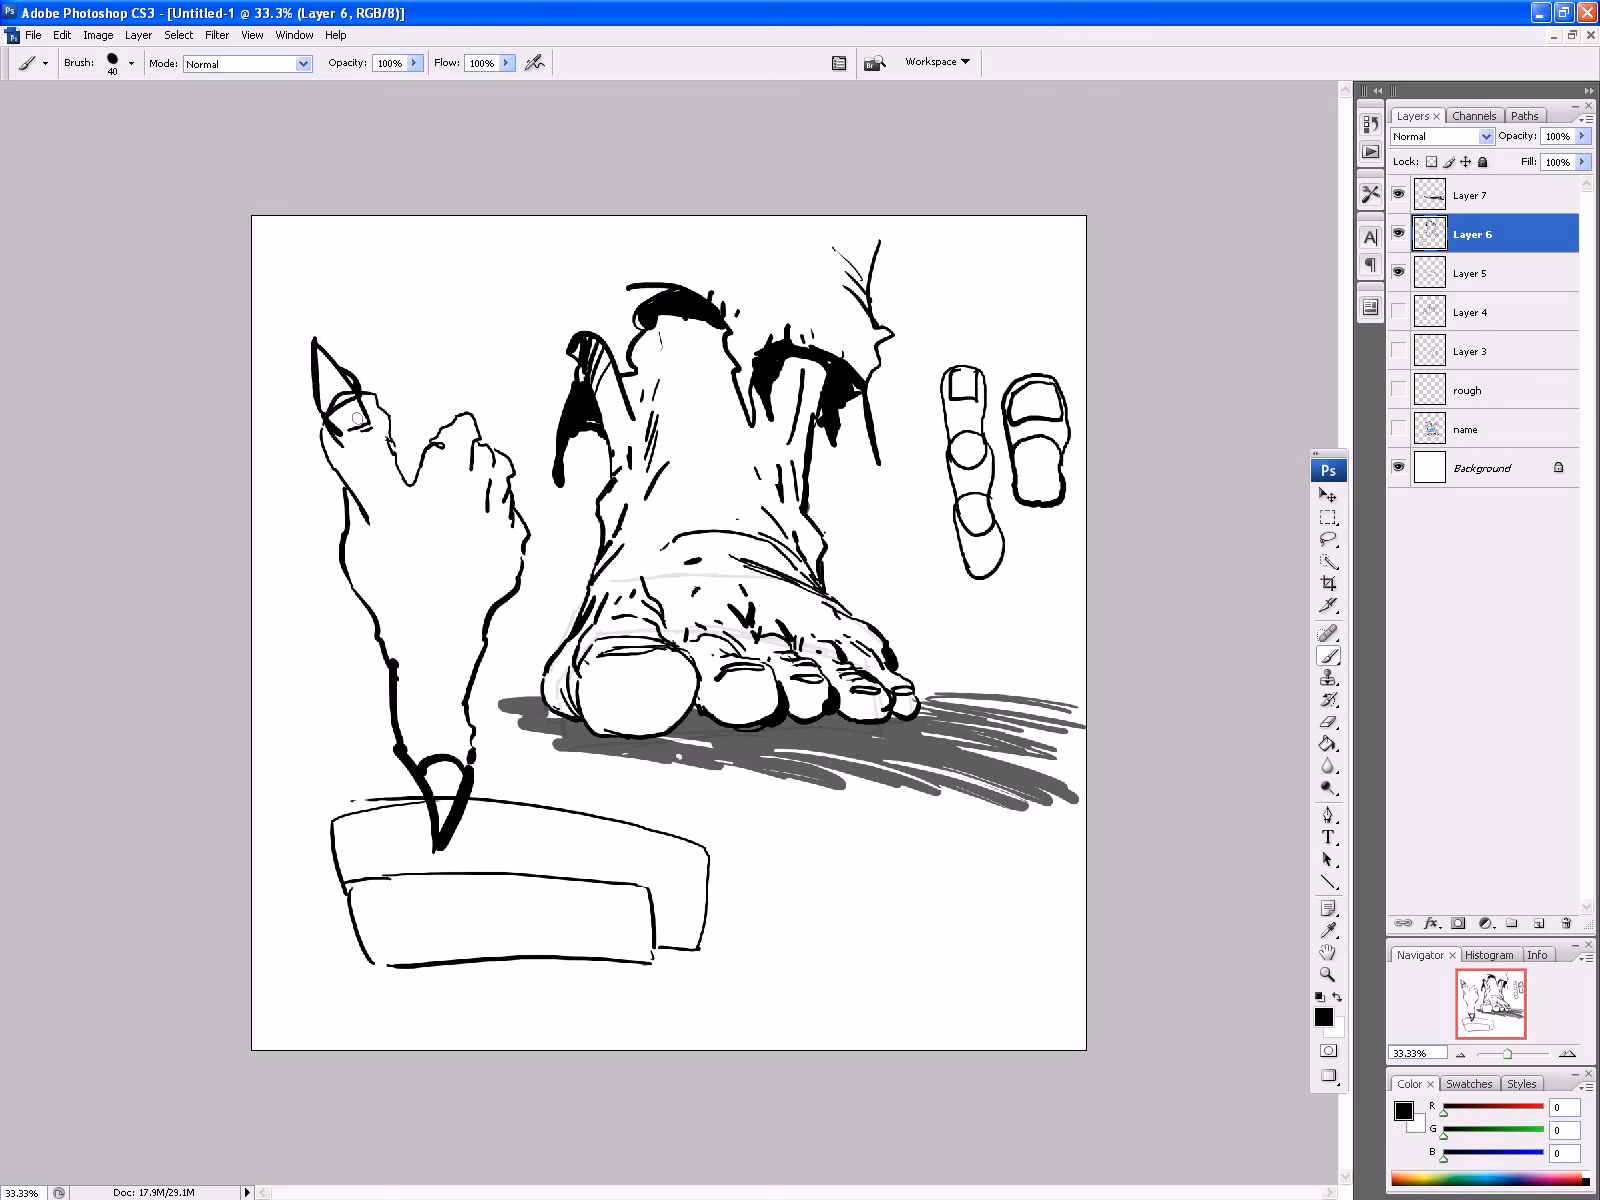
mouse_move(466, 425)
mouse_down()
mouse_move(520, 406)
mouse_move(484, 455)
mouse_move(527, 440)
mouse_move(510, 498)
mouse_move(526, 514)
mouse_up()
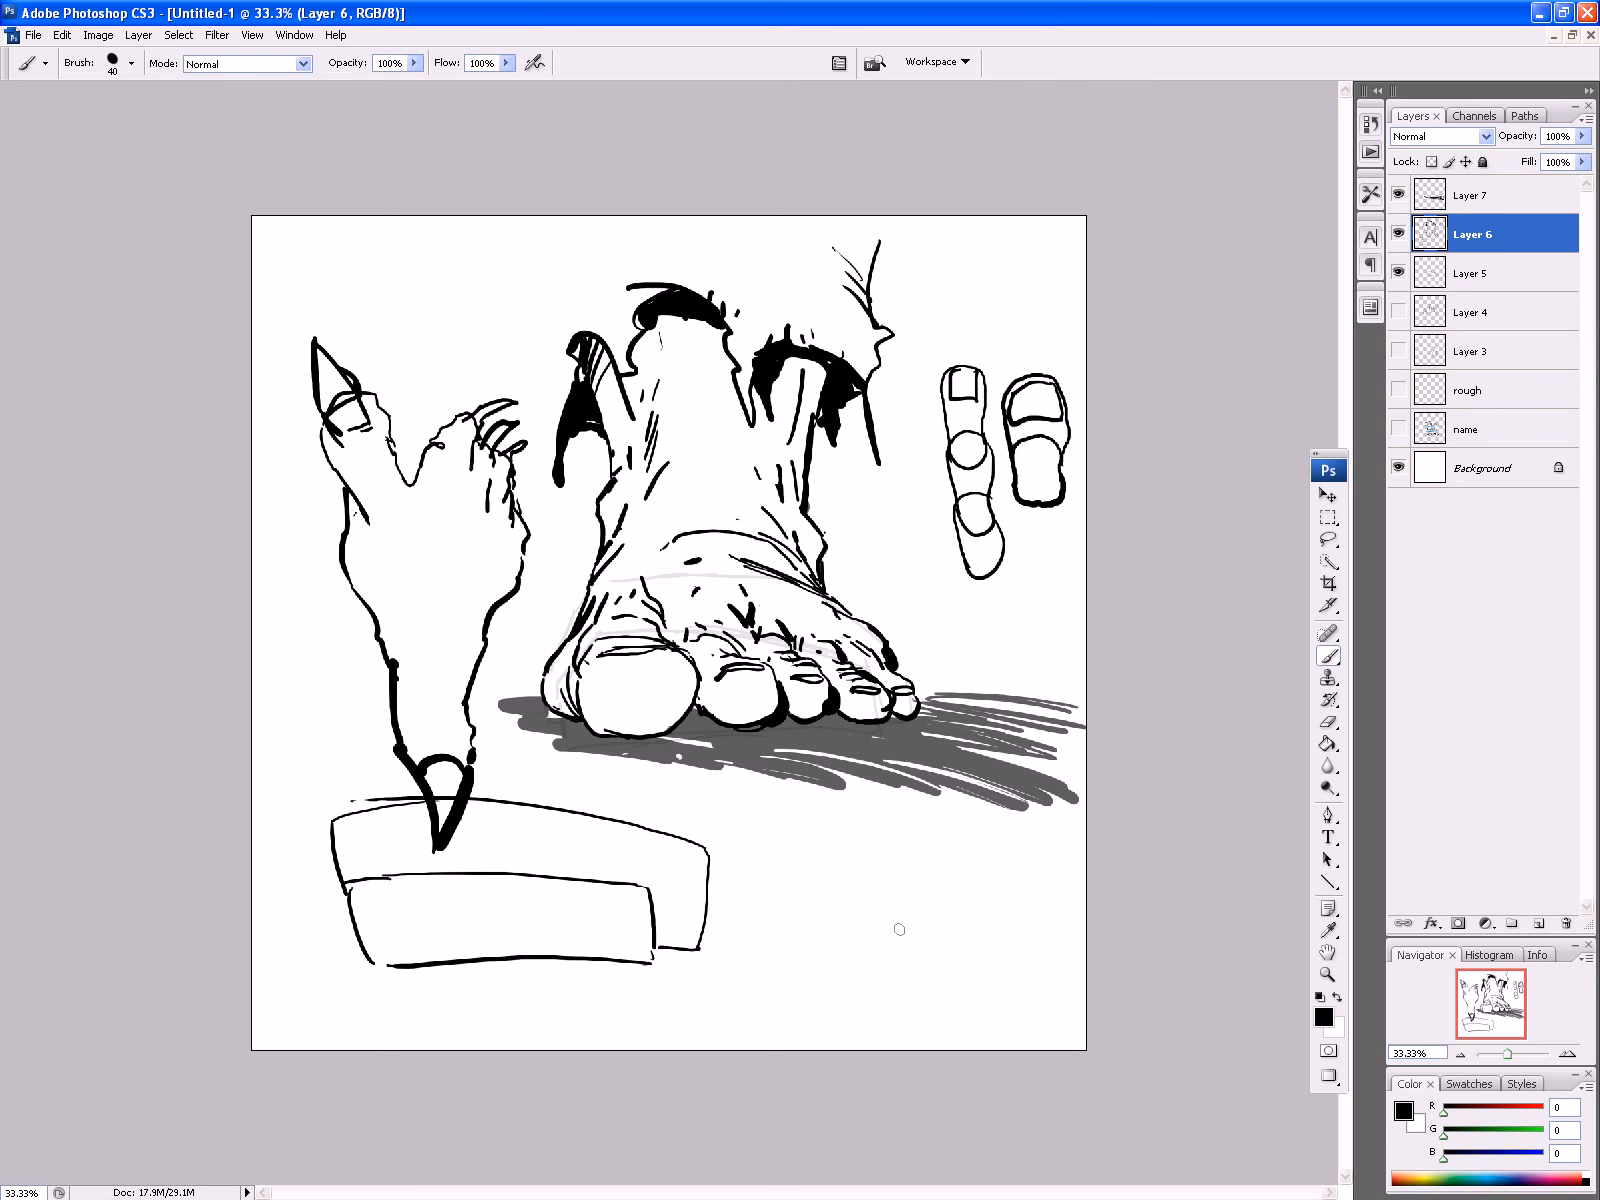
Step: Draw a two-toed creature foot in the empty area below the shadow, with a curved claw on each toe and short contour marks
mouse_move(899, 930)
mouse_down()
mouse_move(854, 908)
mouse_move(819, 841)
mouse_move(758, 816)
mouse_move(799, 877)
mouse_move(828, 846)
mouse_up()
mouse_move(788, 851)
mouse_down()
mouse_move(778, 872)
mouse_move(848, 985)
mouse_move(917, 880)
mouse_move(960, 898)
mouse_move(941, 953)
mouse_move(977, 881)
mouse_move(975, 842)
mouse_move(940, 795)
mouse_move(970, 862)
mouse_move(958, 832)
mouse_move(909, 868)
mouse_move(908, 900)
mouse_up()
drag(959, 924, 947, 995)
drag(953, 948, 935, 1047)
mouse_move(834, 976)
mouse_down()
mouse_move(851, 1048)
mouse_move(843, 999)
mouse_up()
mouse_move(849, 898)
mouse_down()
mouse_move(832, 864)
mouse_move(810, 902)
mouse_up()
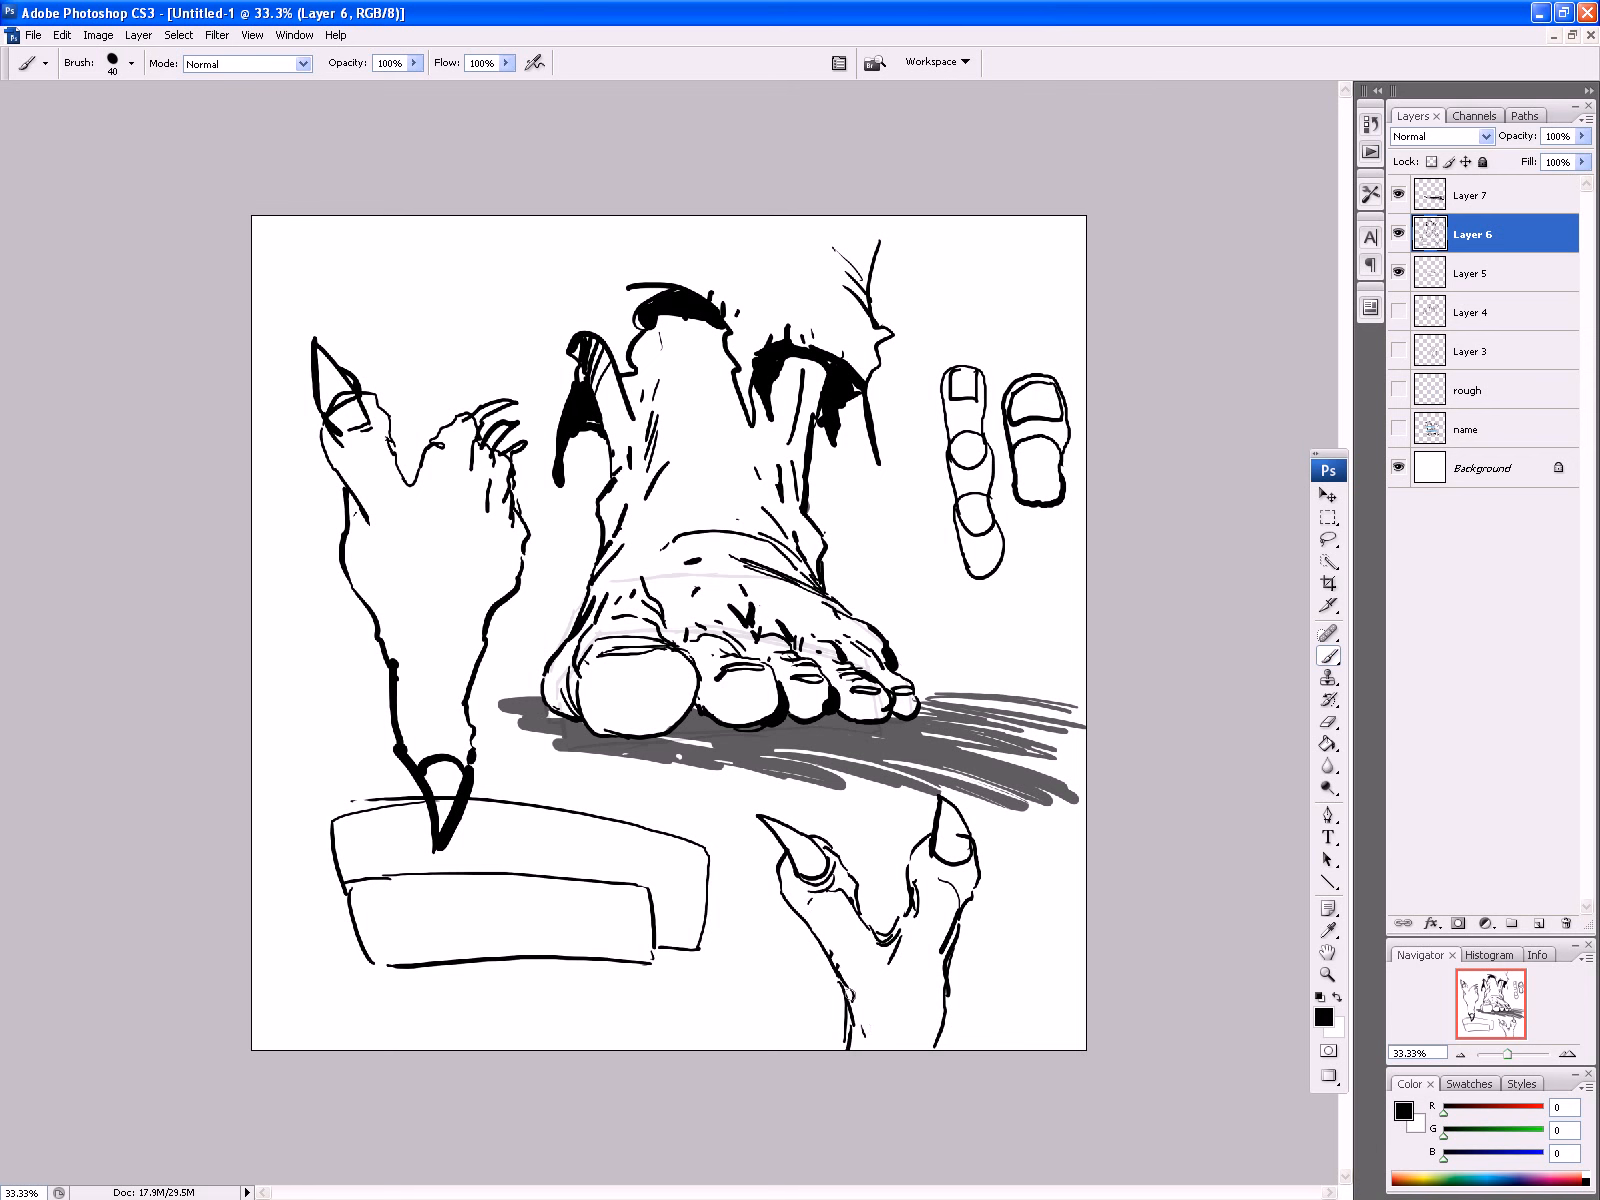
drag(858, 902, 884, 936)
Step: Hide Layers 5, 6 and 7 and show only the Layer 4 top-view foot drawing above the background
click(1398, 272)
click(1398, 233)
click(1398, 194)
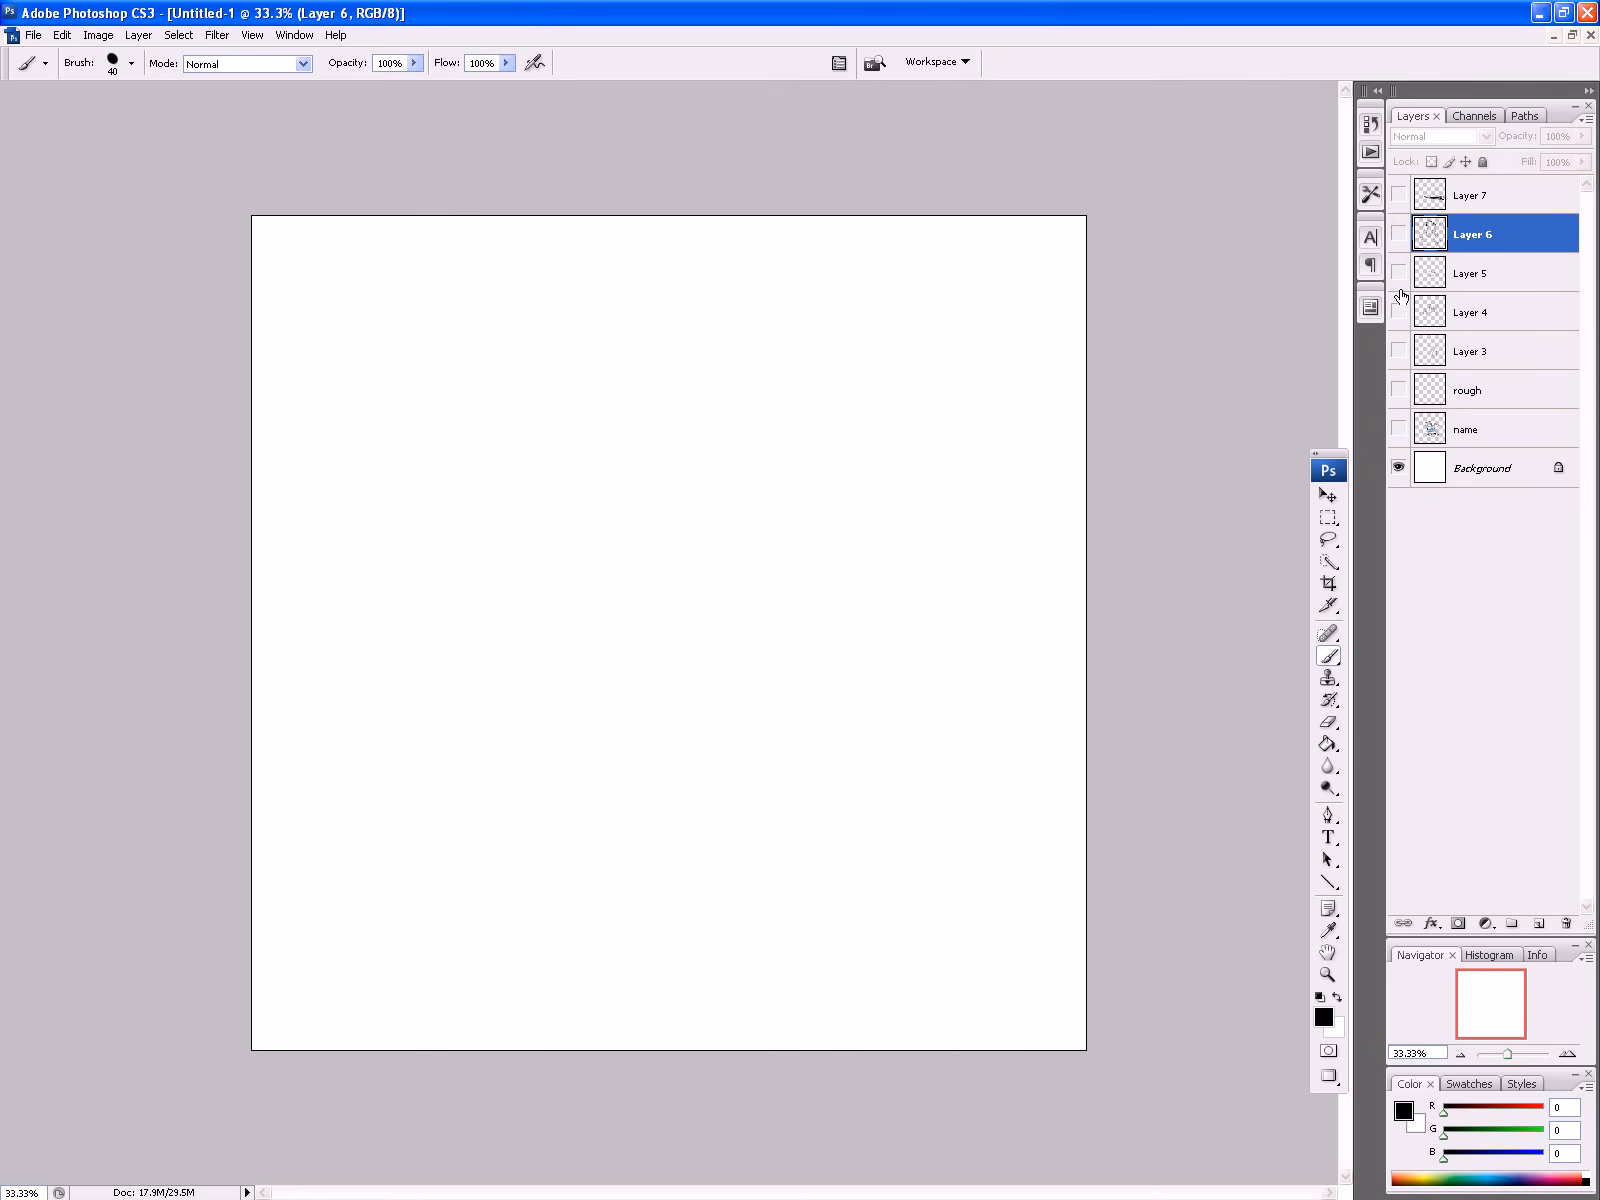
click(1398, 312)
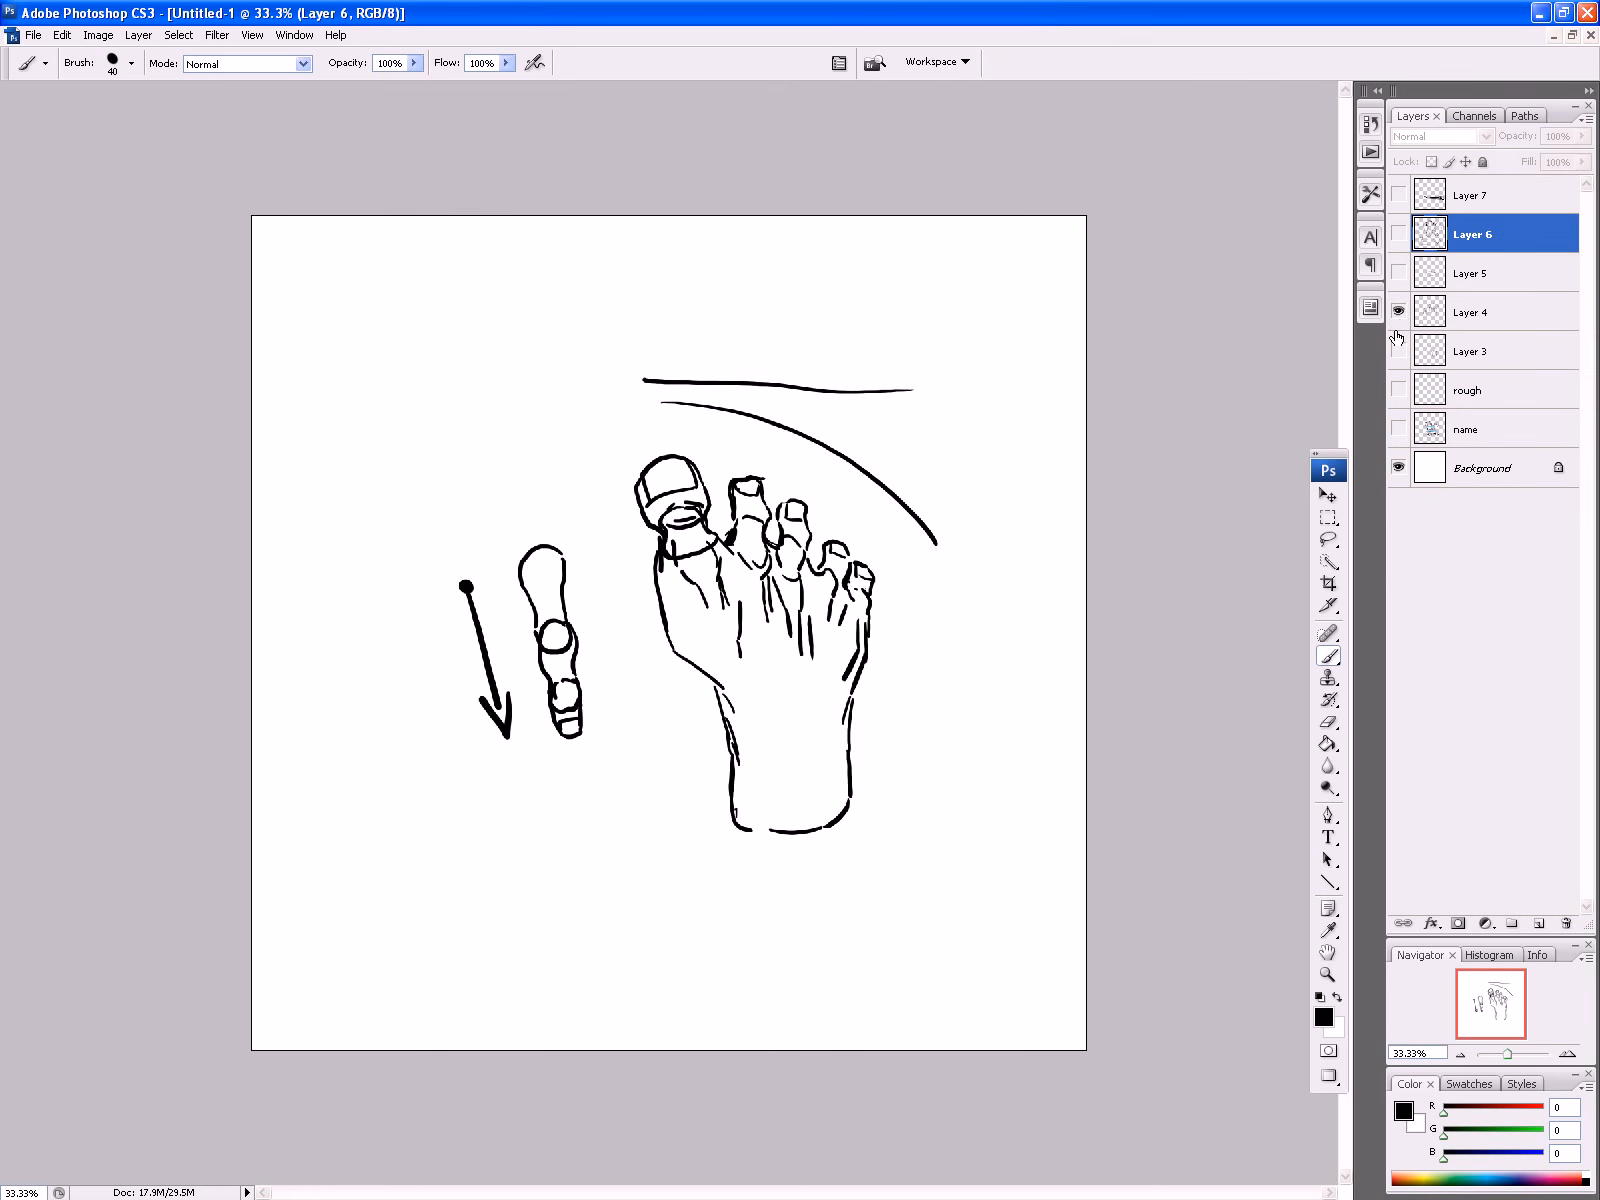
key(ctrl+alt+0)
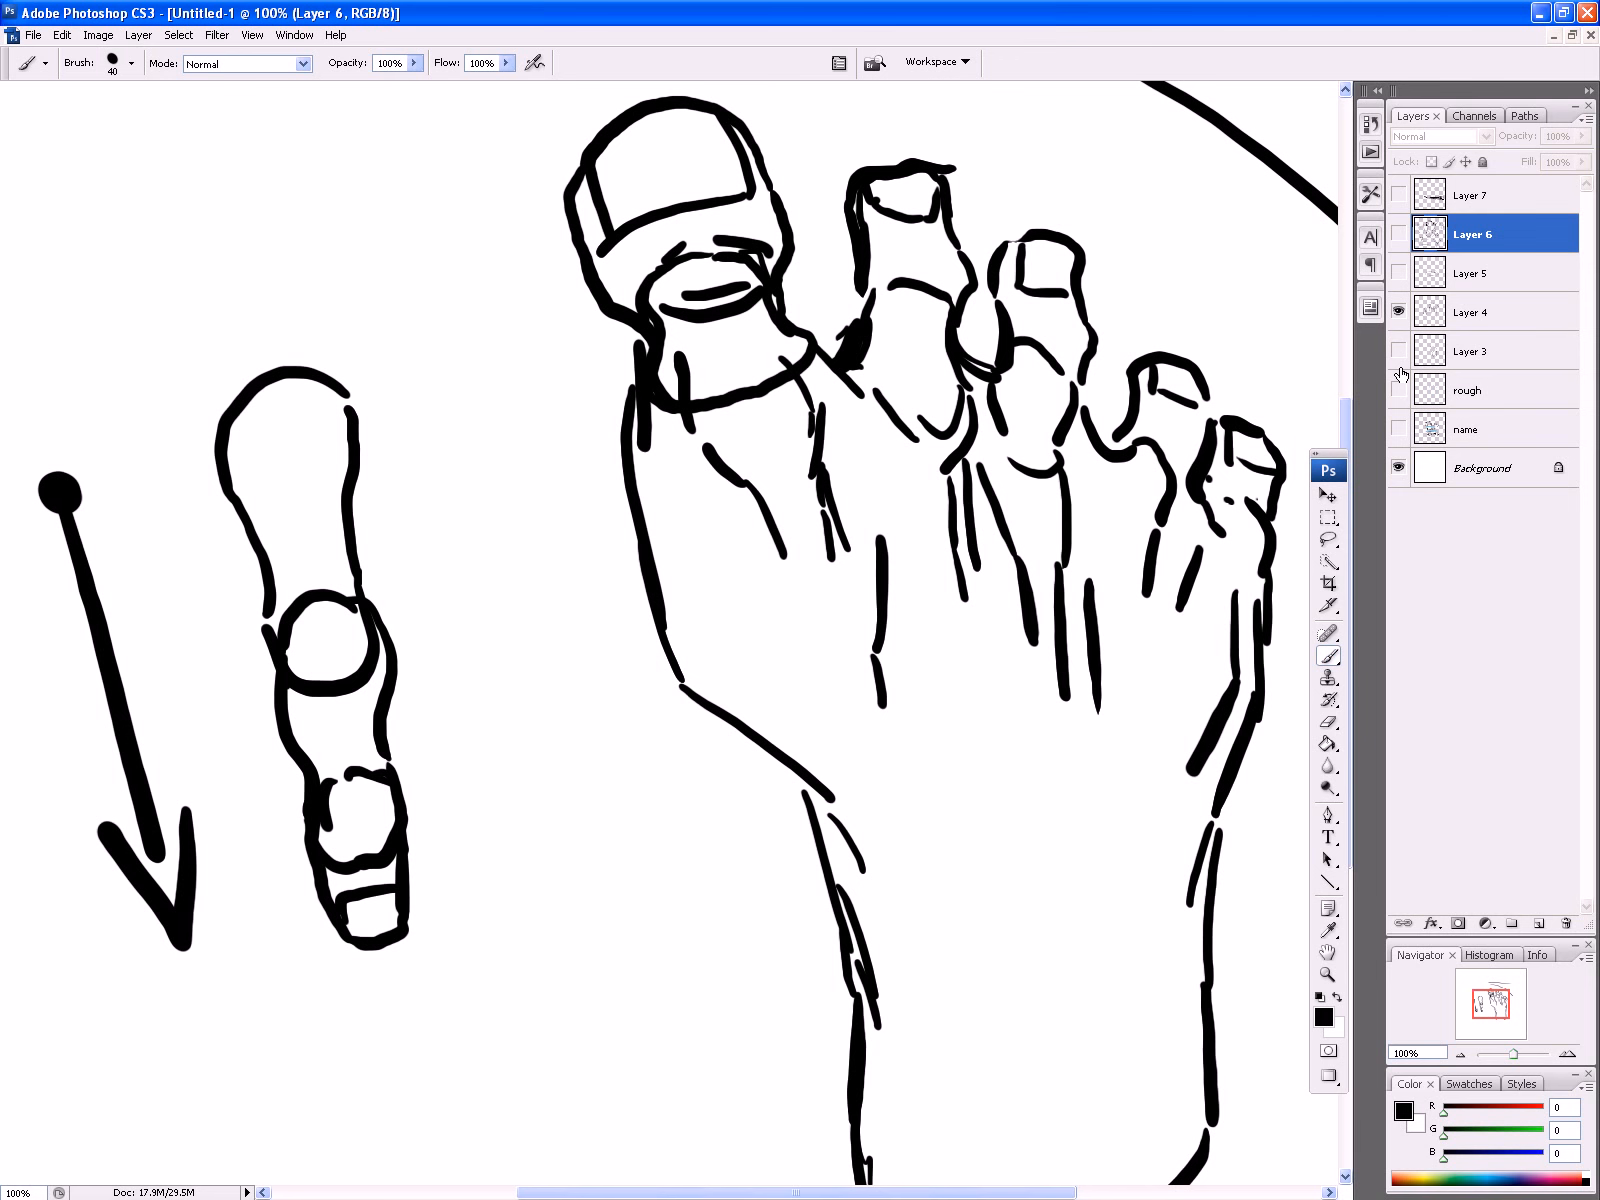
key(ctrl+minus)
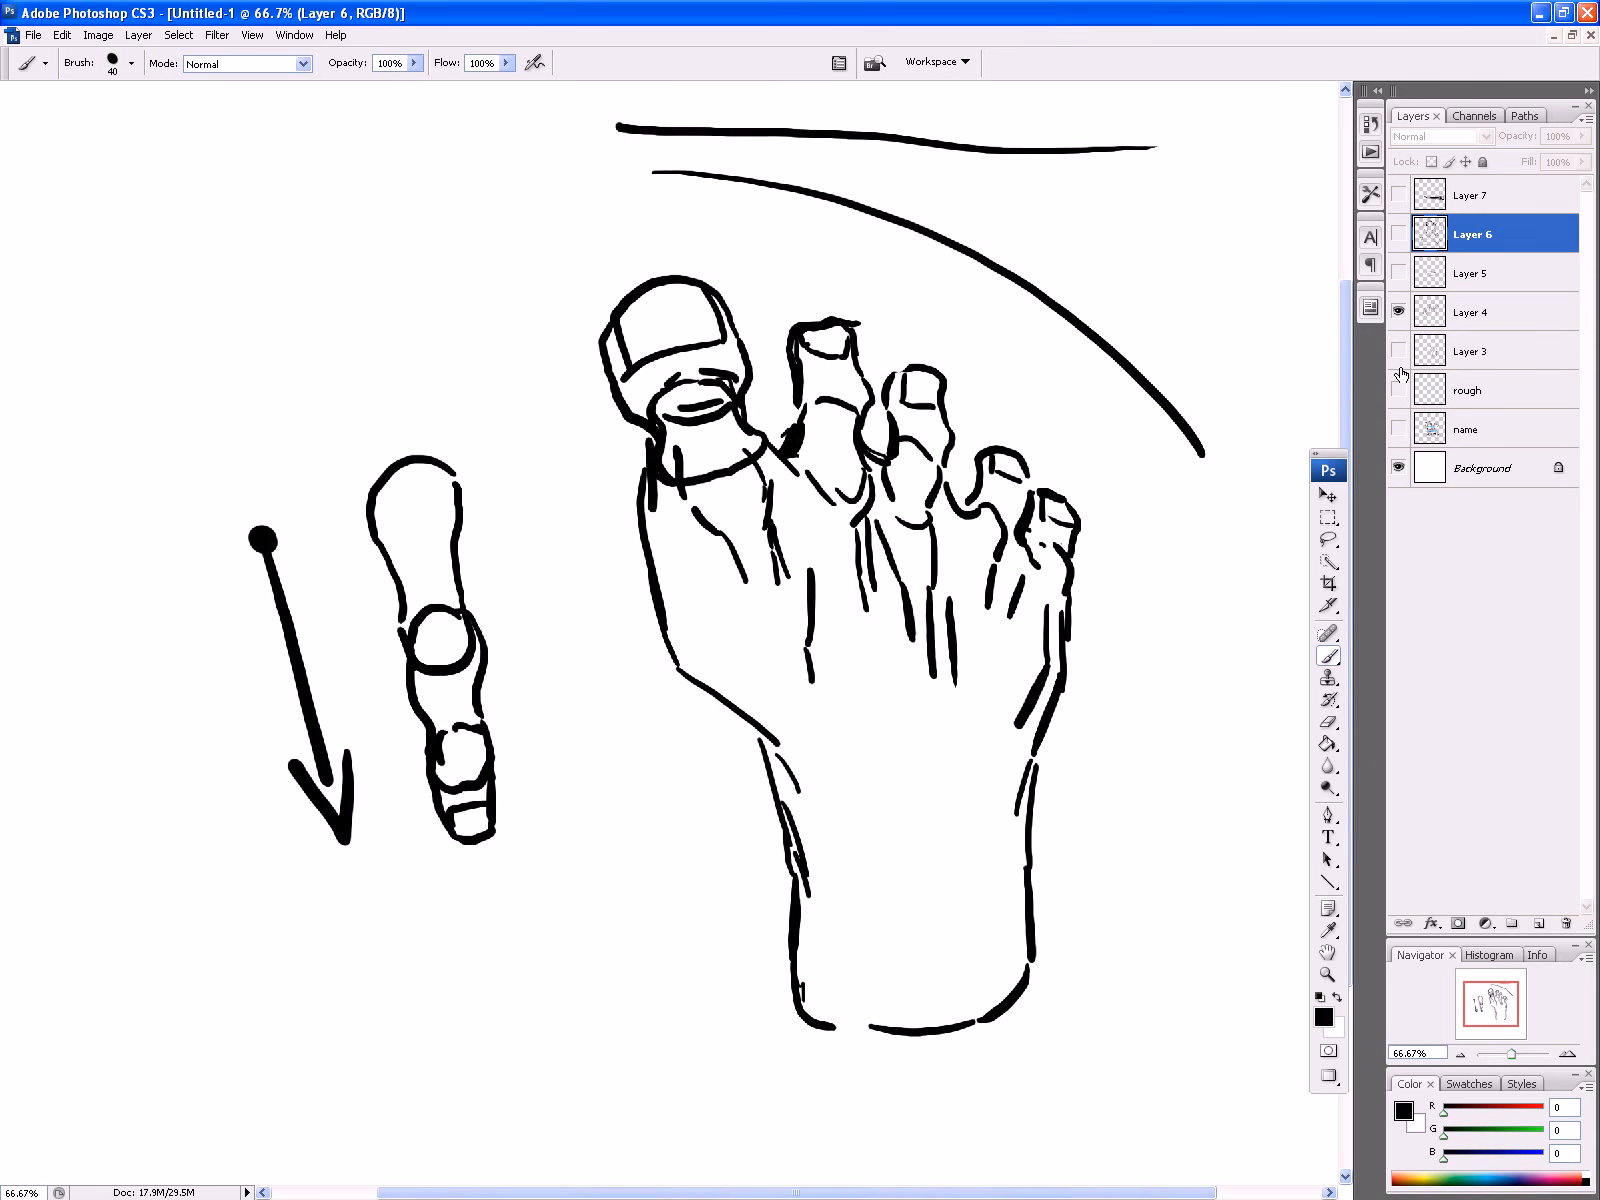